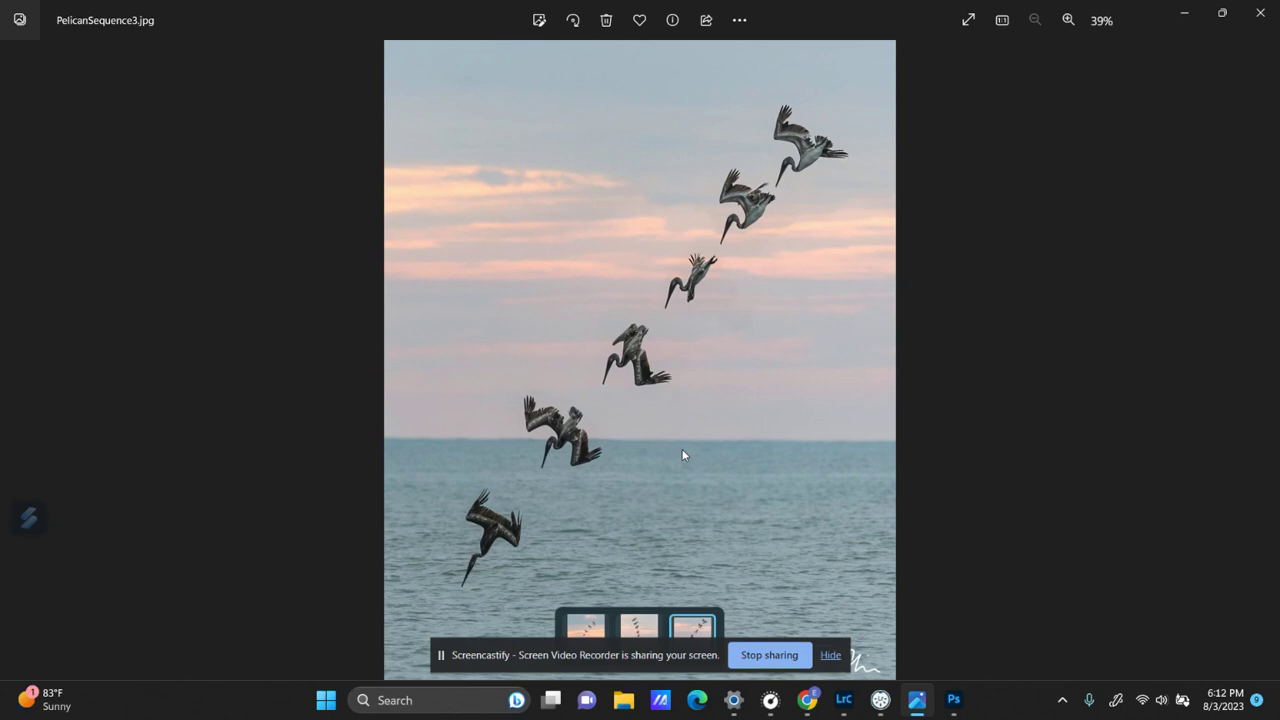
Switch to Lightroom Classic, compare the neighbouring pelican frames in the filmstrip, and return to 4P3A8450.CR3
{"action": "left_click", "coordinate": [840, 705]}
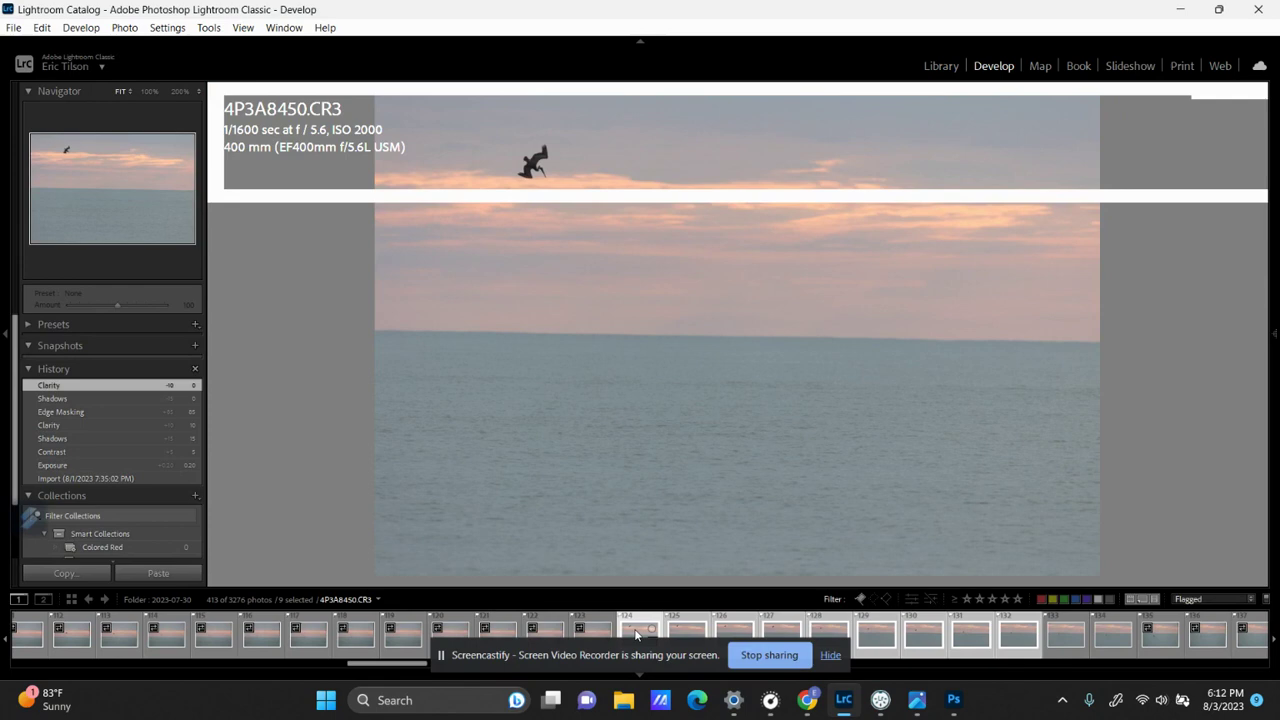
{"action": "left_click", "coordinate": [636, 634]}
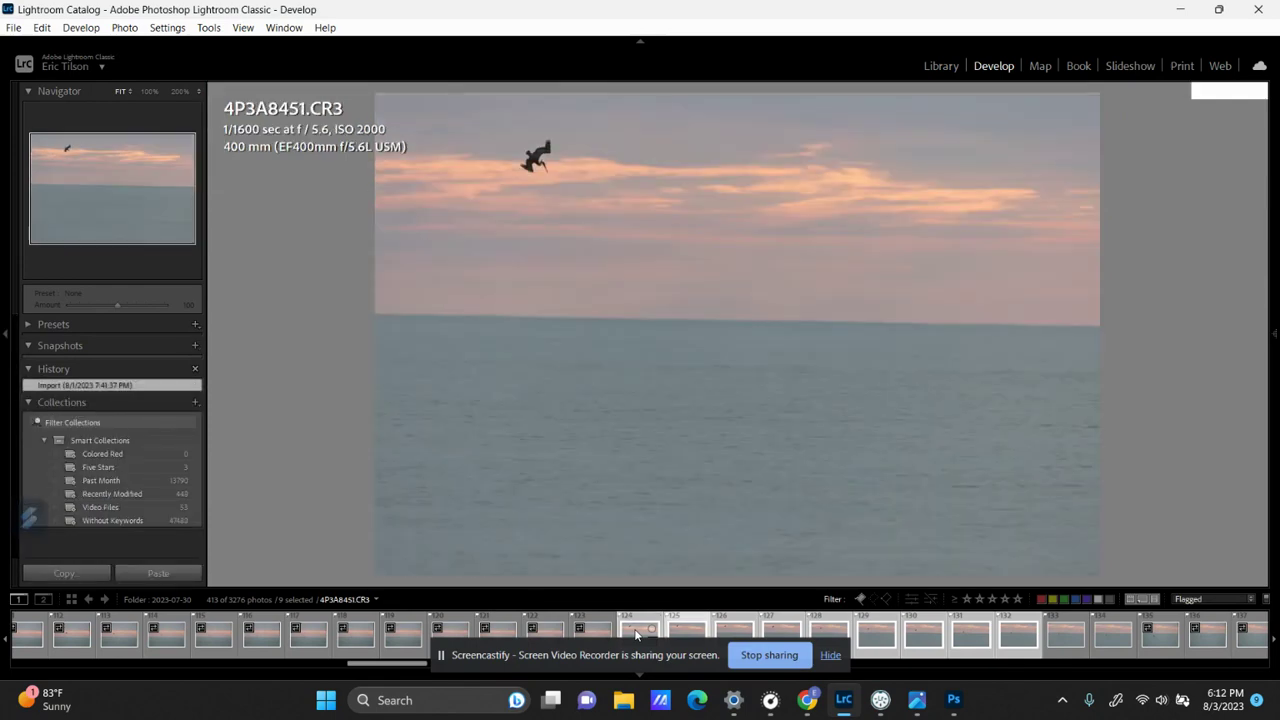
{"action": "key", "text": "Right"}
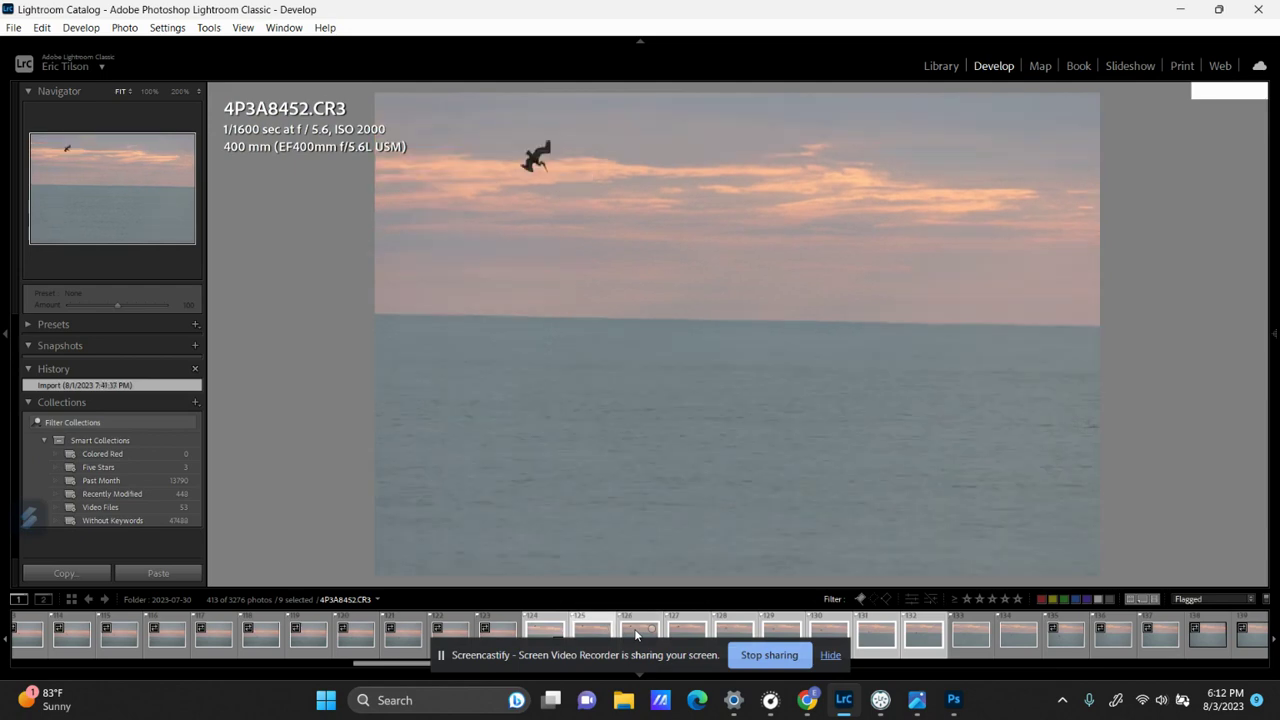
{"action": "key", "text": "Left"}
{"action": "key", "text": "Left"}
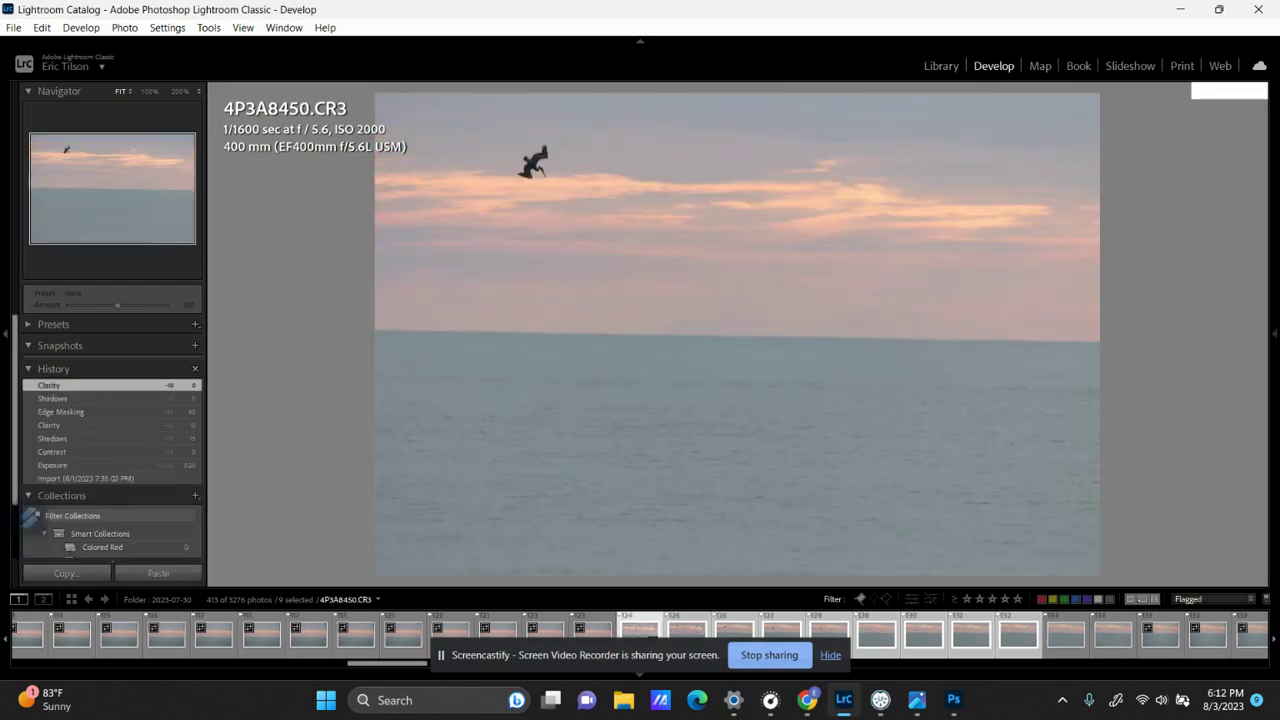
Set the exposure of 4P3A8450.CR3 to +0.30, its shadows to +20 and its clarity to +10
{"action": "mouse_move", "coordinate": [1275, 335]}
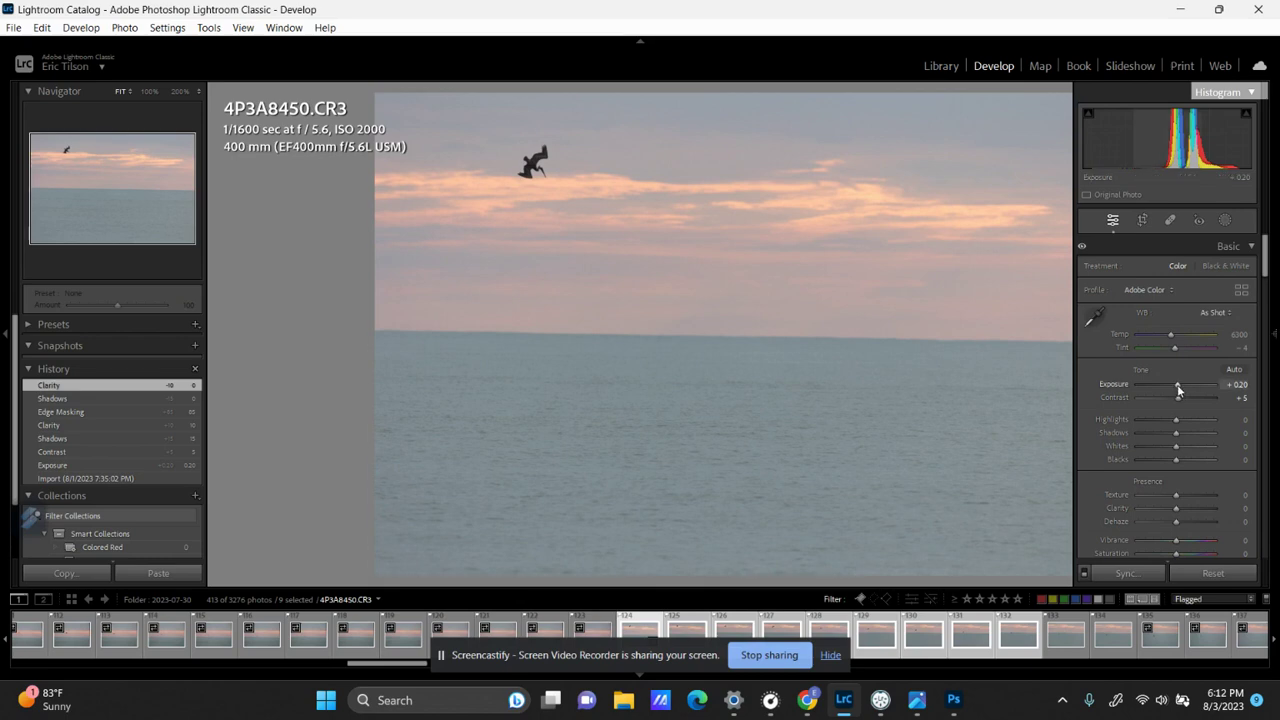
{"action": "key", "text": "Up"}
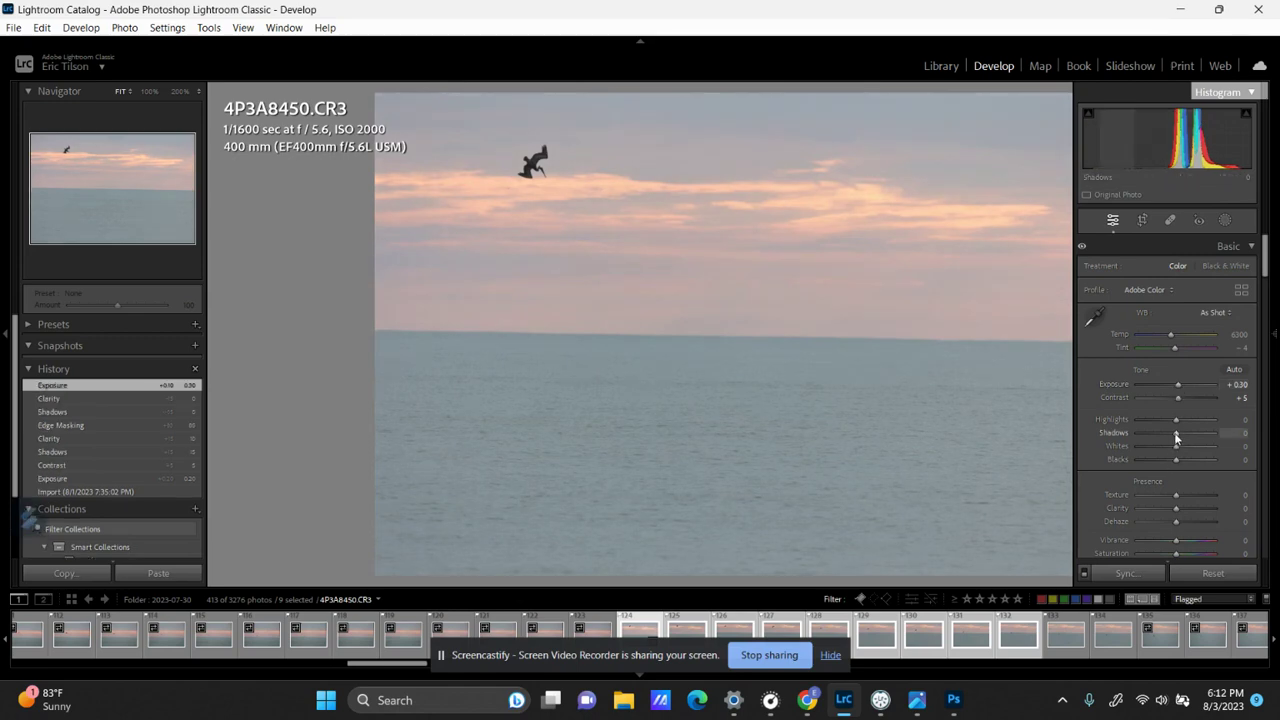
{"action": "key", "text": "shift+Up"}
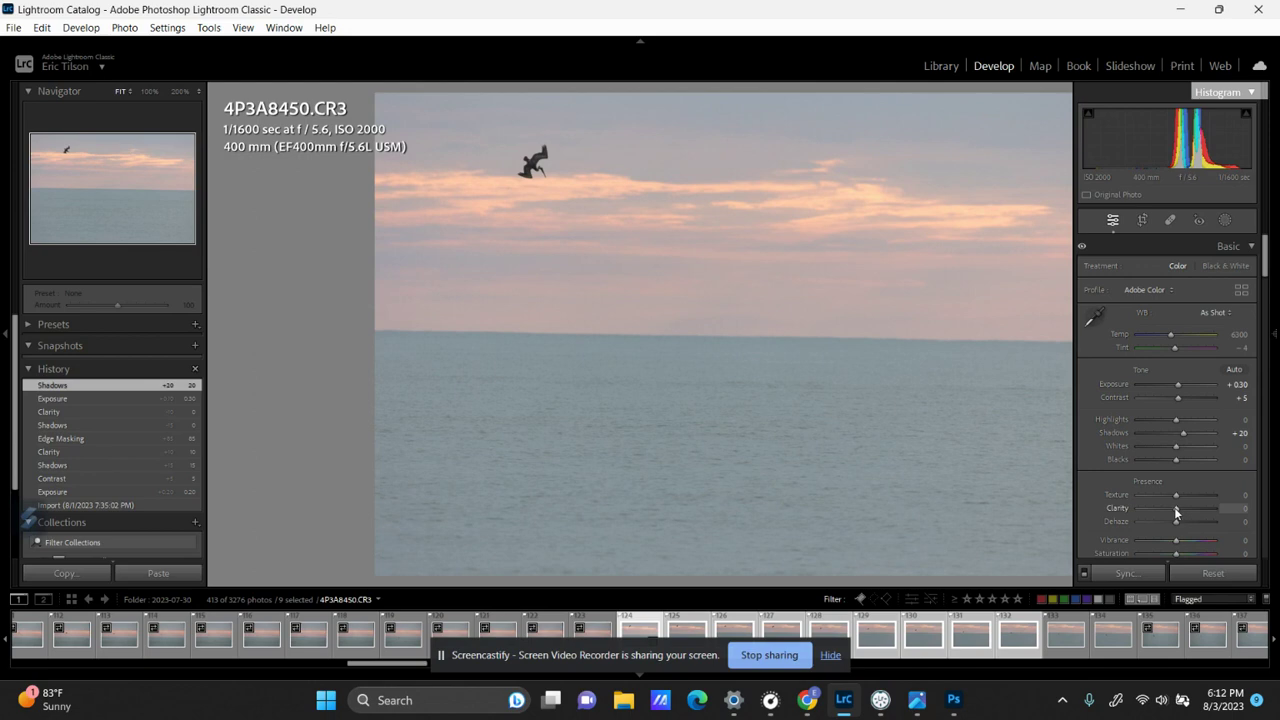
{"action": "key", "text": "Up"}
{"action": "key", "text": "Up"}
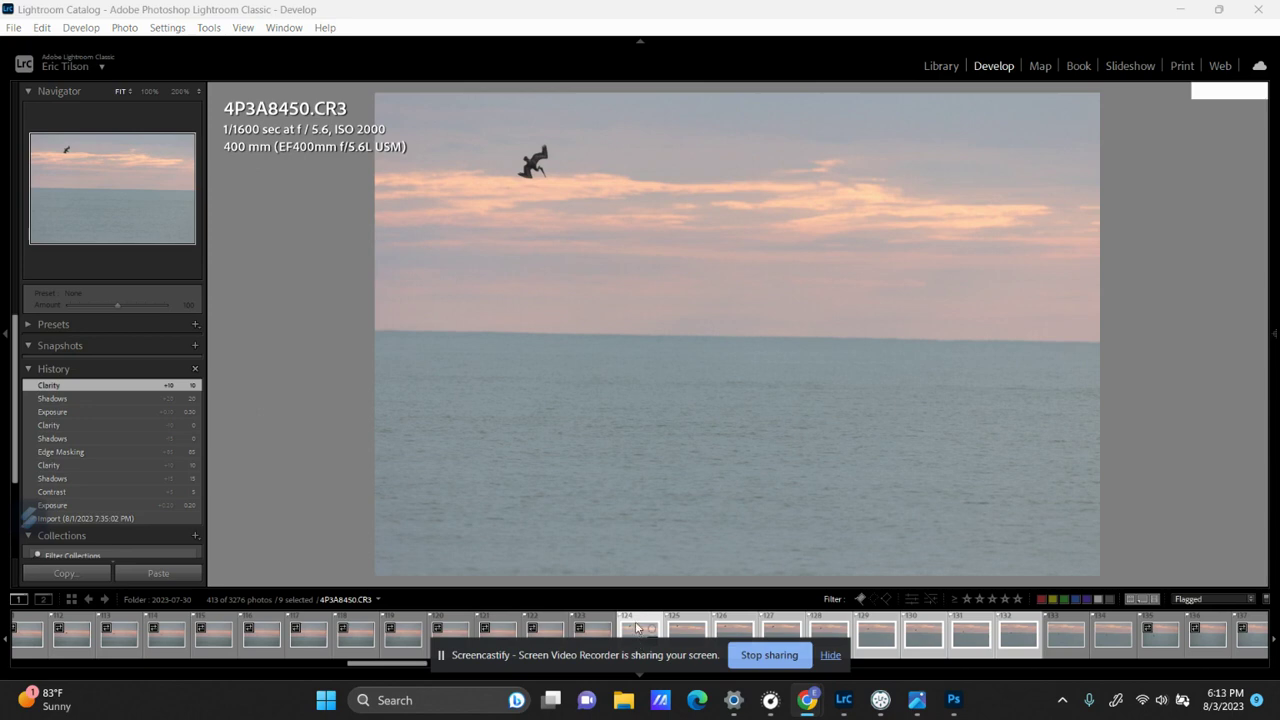
Synchronize the develop settings of 4P3A8450.CR3 to the following ten frames through 4P3A8460.CR3, keeping the already checked settings
{"action": "left_click", "coordinate": [636, 628]}
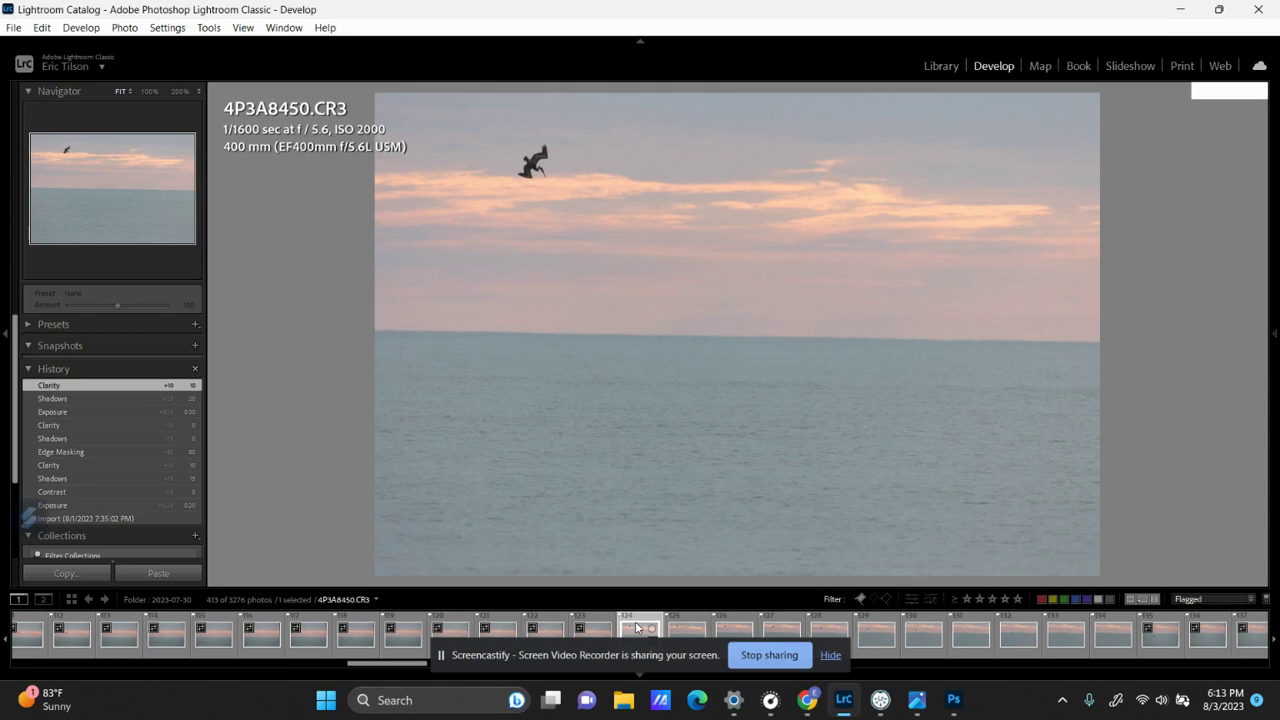
{"action": "left_click", "coordinate": [687, 629], "text": "ctrl"}
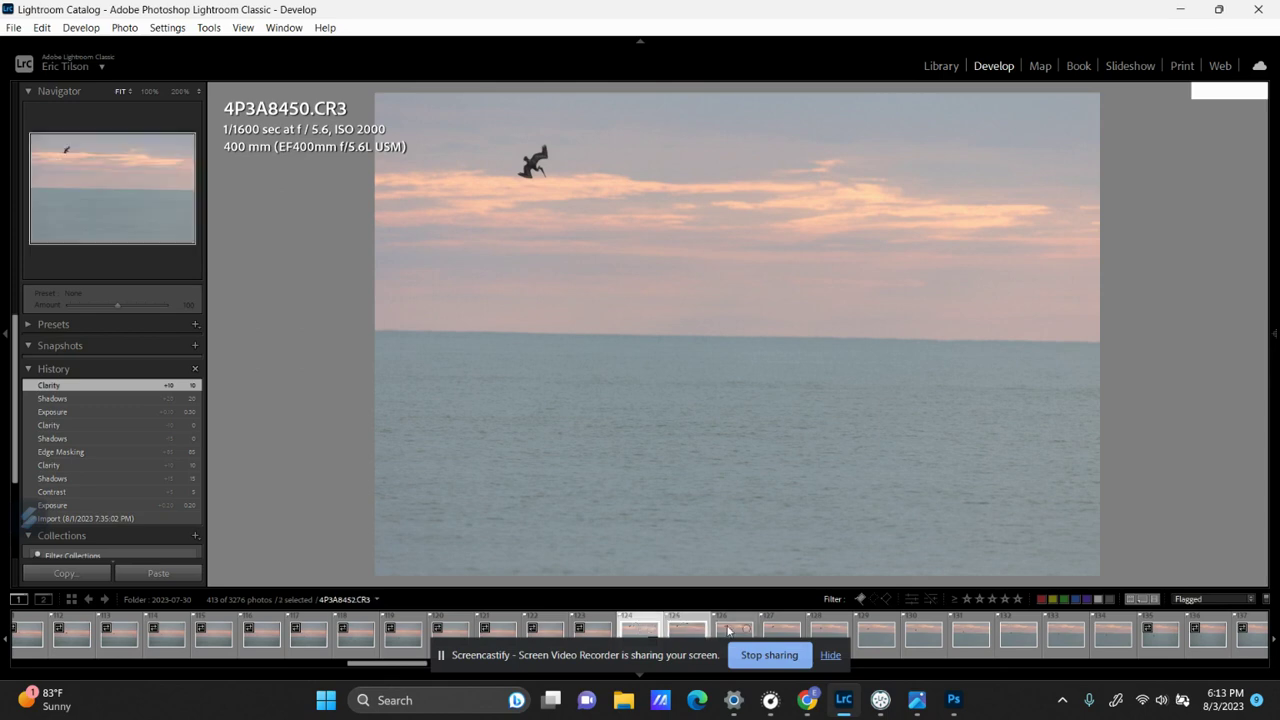
{"action": "left_click", "coordinate": [729, 629], "text": "ctrl"}
{"action": "left_click", "coordinate": [782, 630], "text": "ctrl"}
{"action": "left_click", "coordinate": [829, 630], "text": "ctrl"}
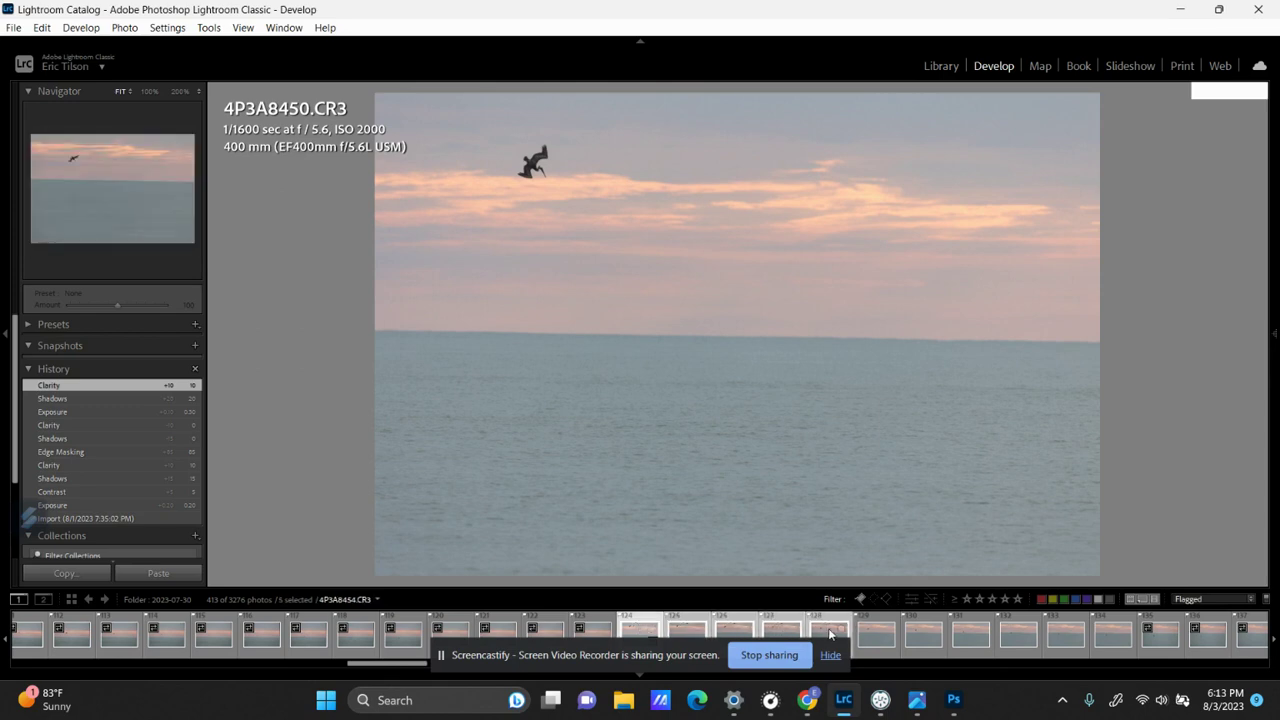
{"action": "left_click", "coordinate": [869, 636], "text": "ctrl"}
{"action": "left_click", "coordinate": [923, 636], "text": "ctrl"}
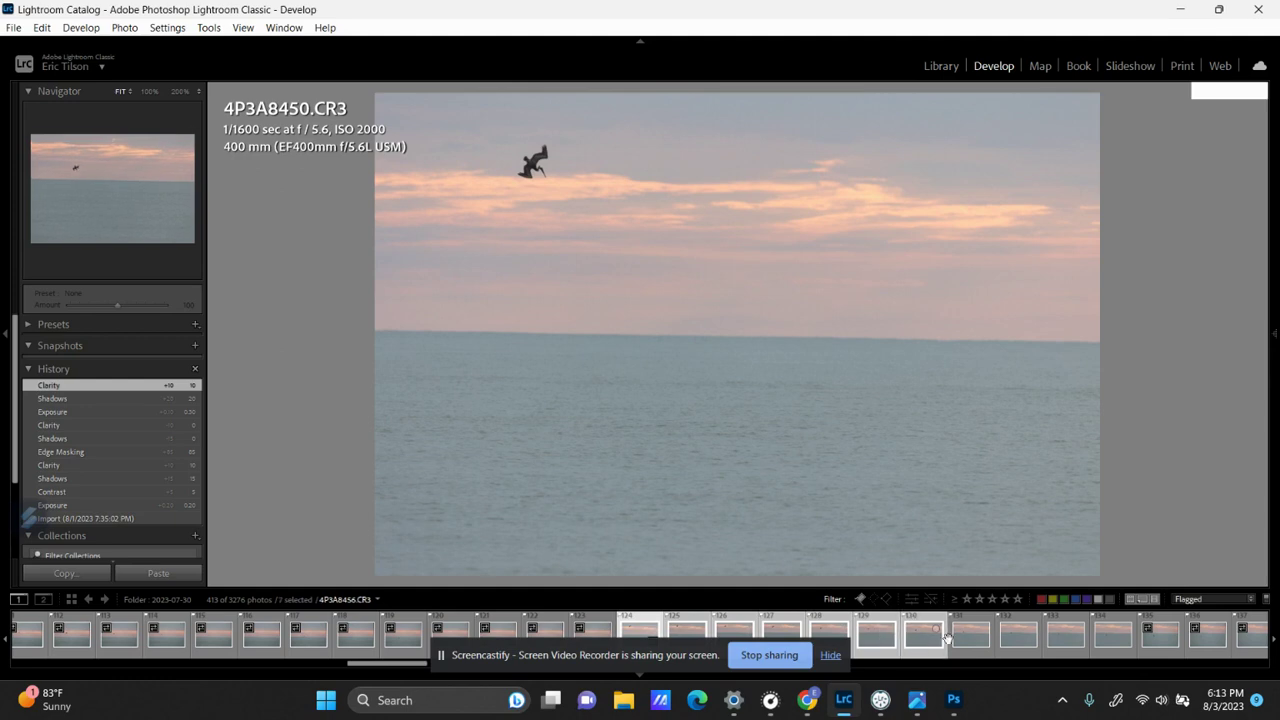
{"action": "left_click", "coordinate": [967, 644], "text": "ctrl"}
{"action": "left_click", "coordinate": [1018, 638], "text": "ctrl"}
{"action": "left_click", "coordinate": [1065, 638], "text": "ctrl"}
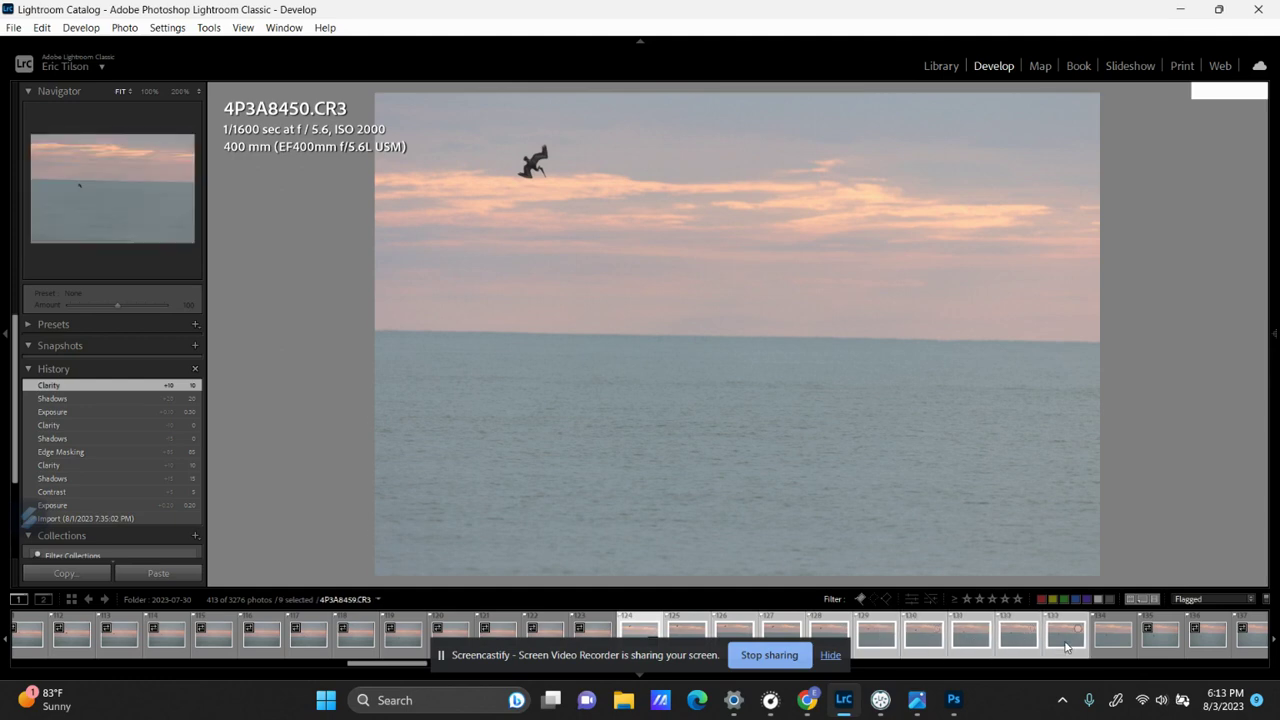
{"action": "left_click", "coordinate": [1112, 640], "text": "ctrl"}
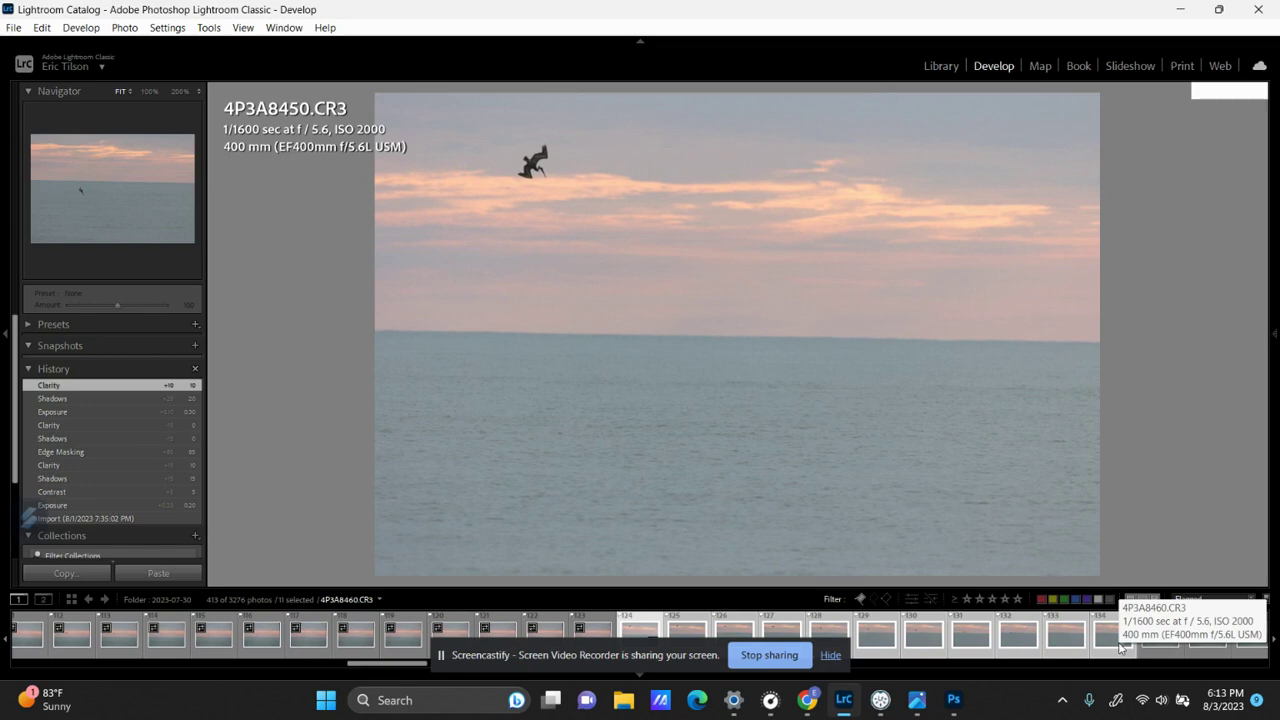
{"action": "key", "text": "ctrl+shift+s"}
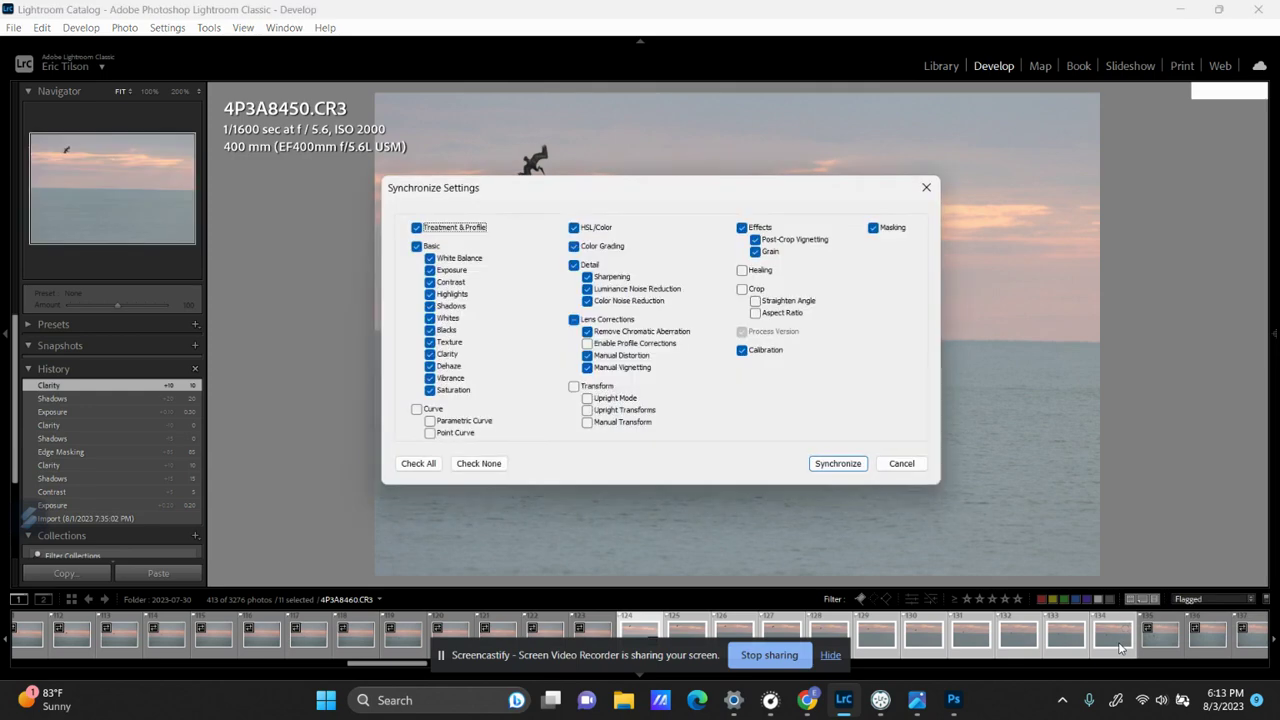
{"action": "left_click", "coordinate": [850, 466]}
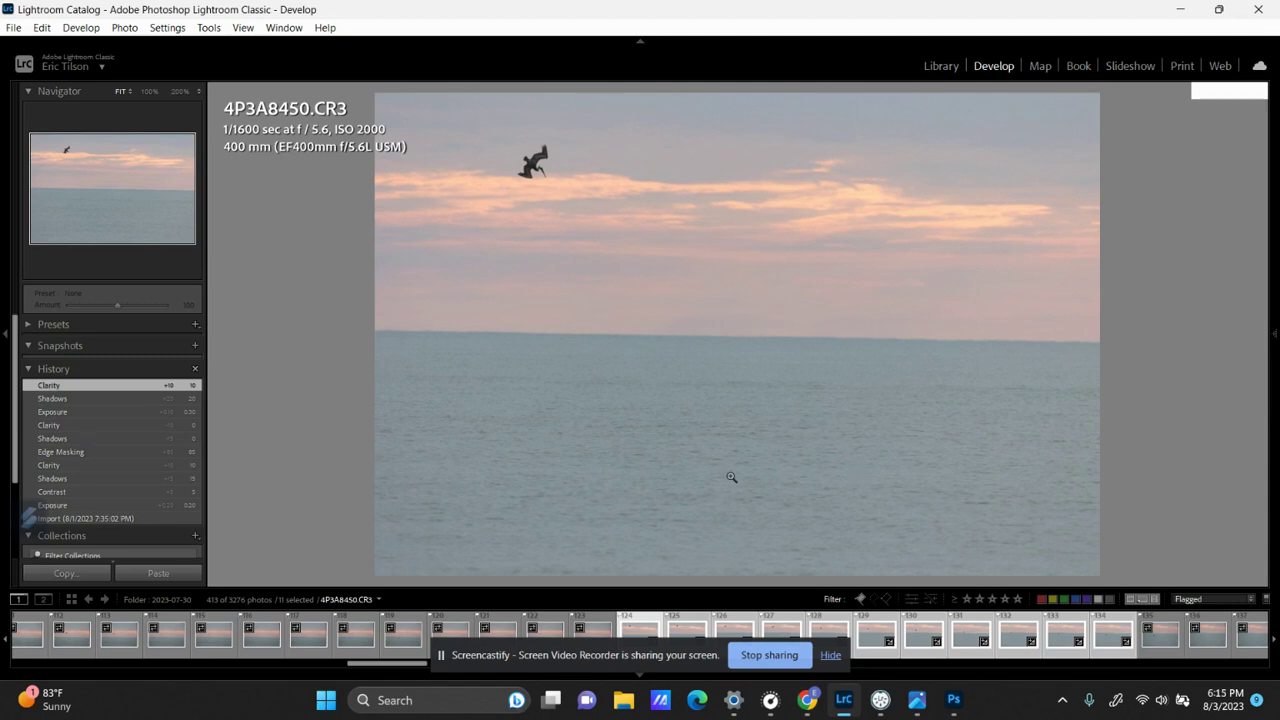
Open the eleven selected photos as layers of a single document in Photoshop
{"action": "right_click", "coordinate": [908, 640]}
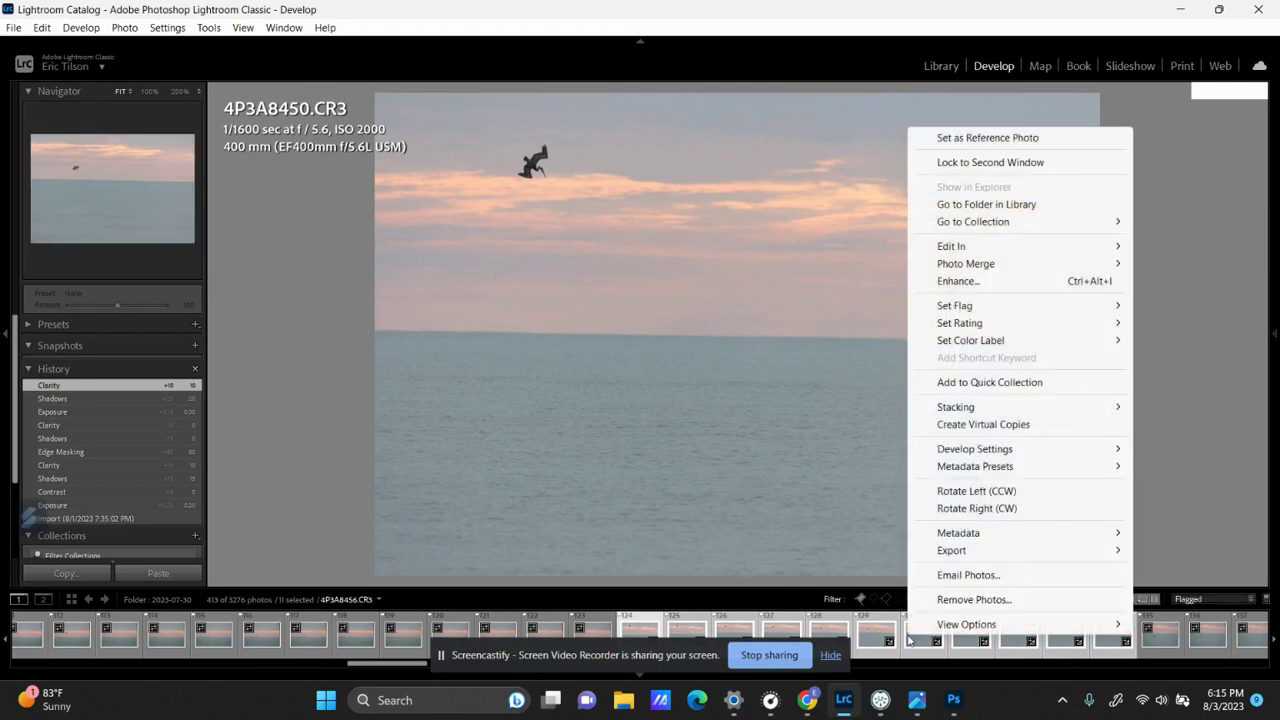
{"action": "mouse_move", "coordinate": [994, 250]}
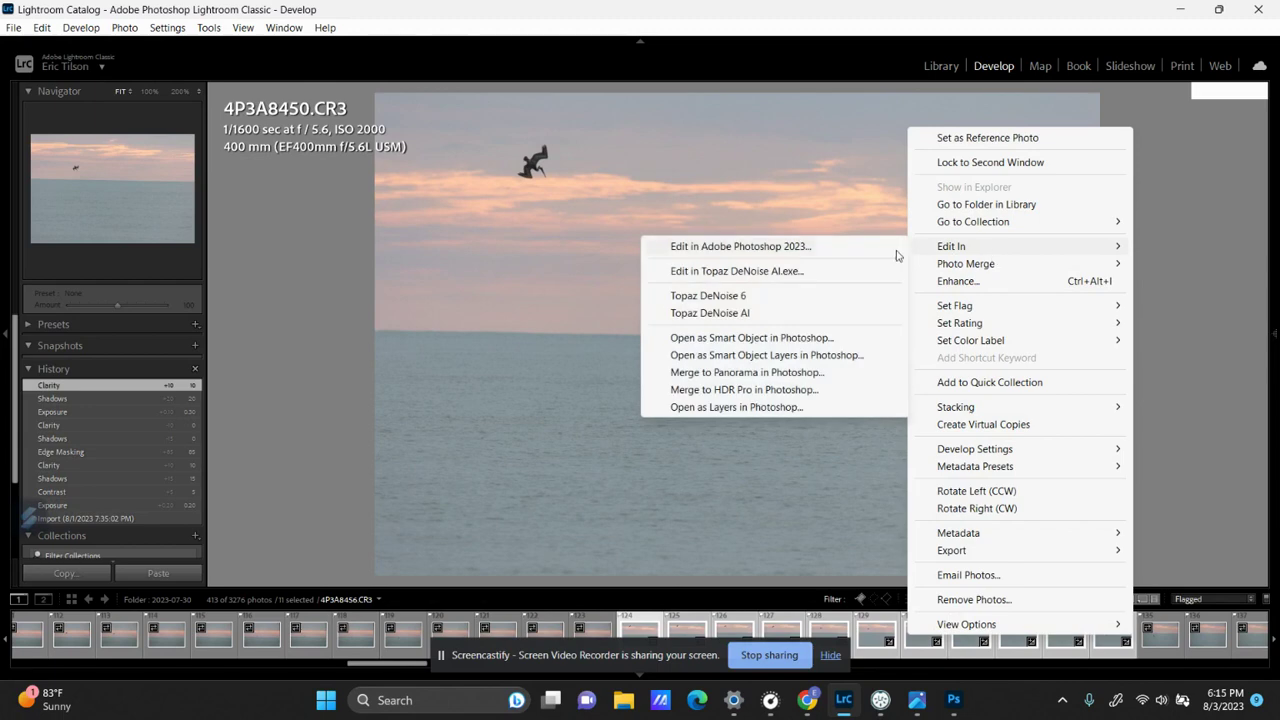
{"action": "left_click", "coordinate": [762, 407]}
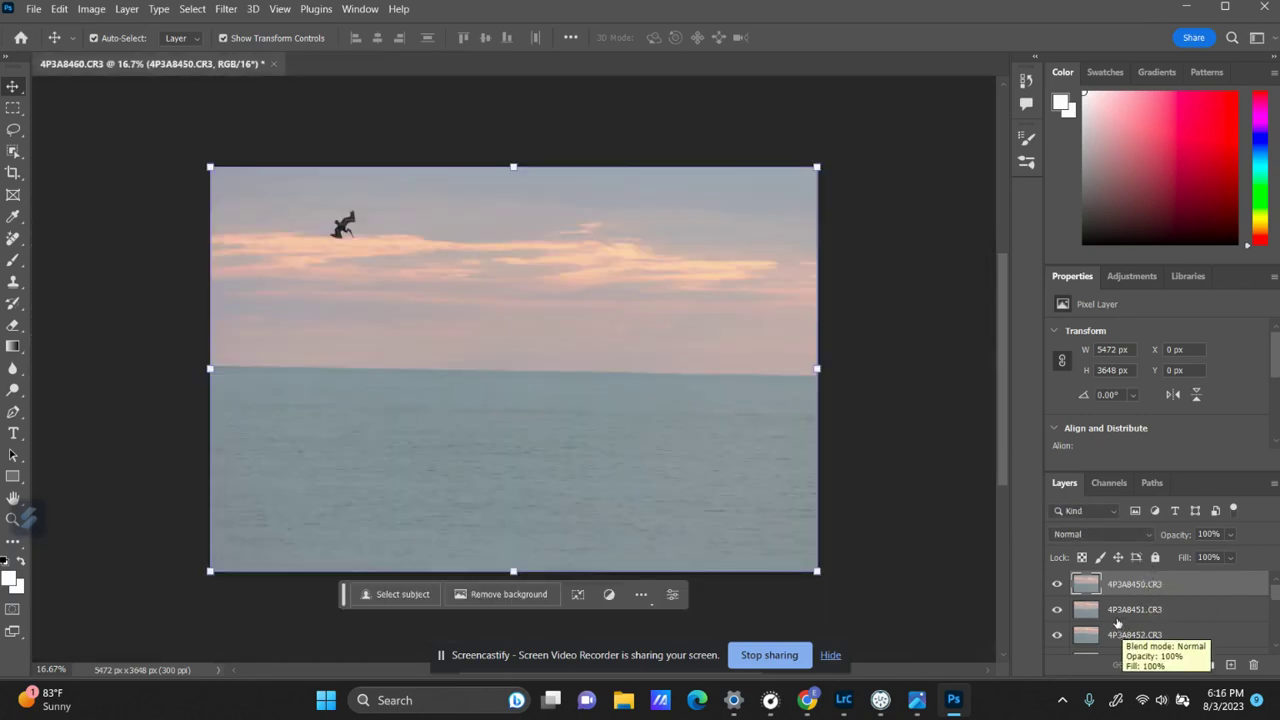
Auto-align all eleven layers, 4P3A8450.CR3 through 4P3A8460.CR3, using the Auto projection without lens correction
{"action": "key", "text": "ctrl"}
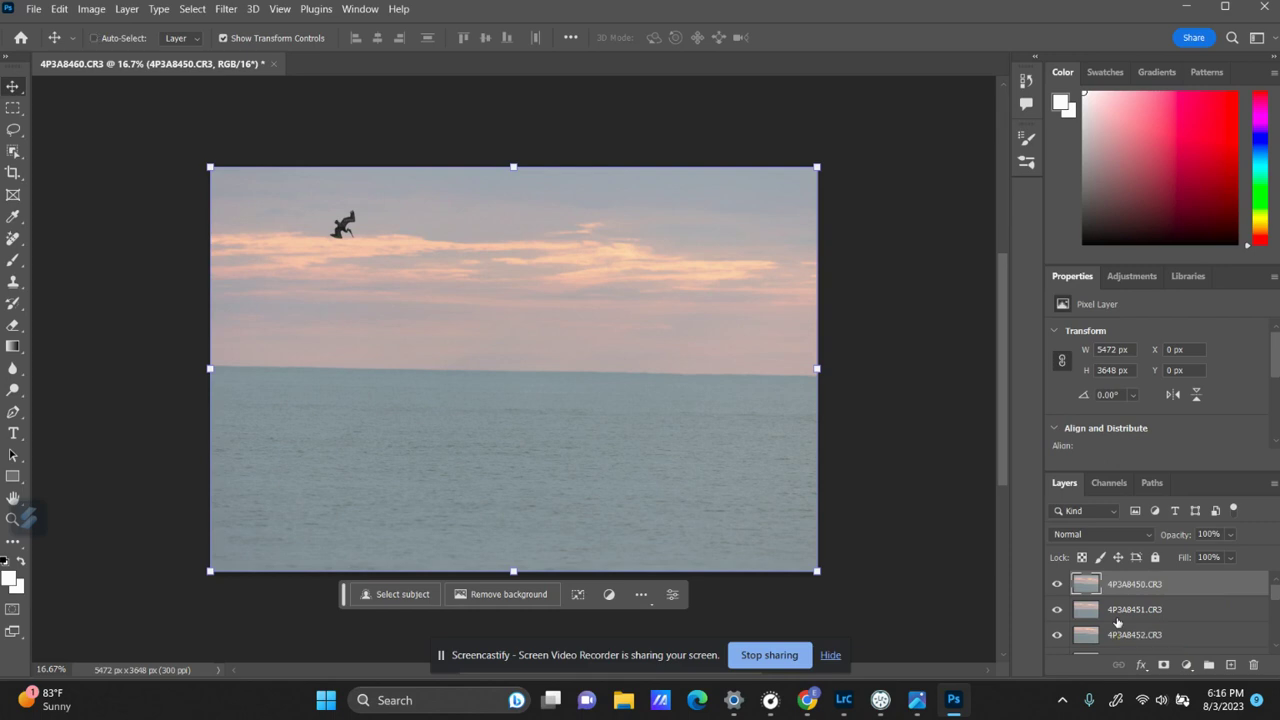
{"action": "left_click", "coordinate": [1117, 621], "text": "ctrl"}
{"action": "left_click", "coordinate": [1125, 637], "text": "ctrl"}
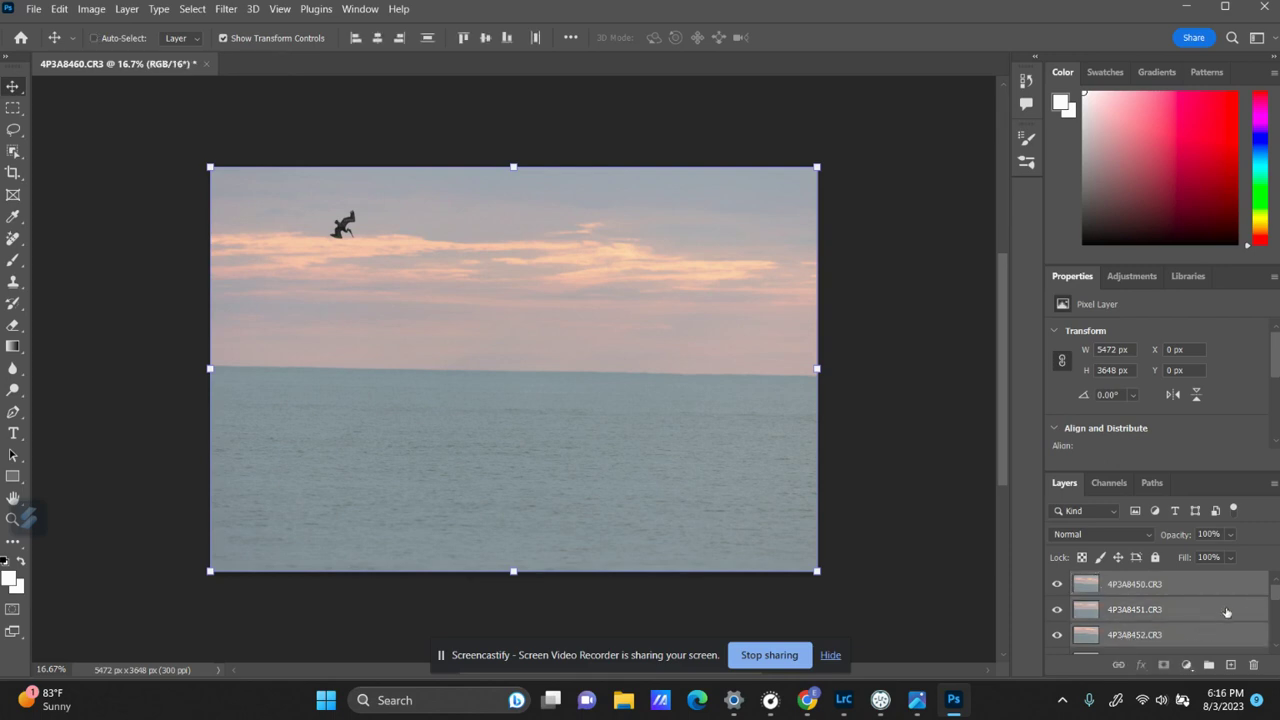
{"action": "left_click_drag", "start_coordinate": [1276, 598], "coordinate": [1276, 611]}
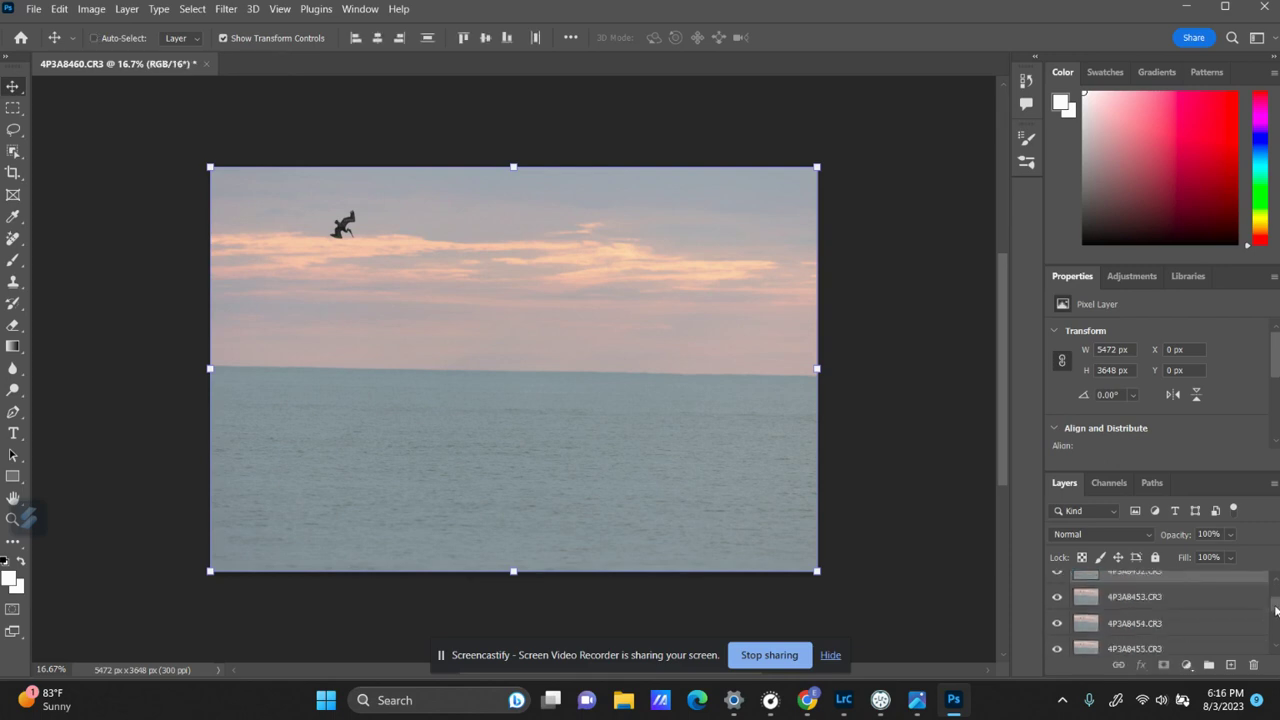
{"action": "left_click", "coordinate": [1188, 610], "text": "ctrl"}
{"action": "left_click", "coordinate": [1179, 628], "text": "ctrl"}
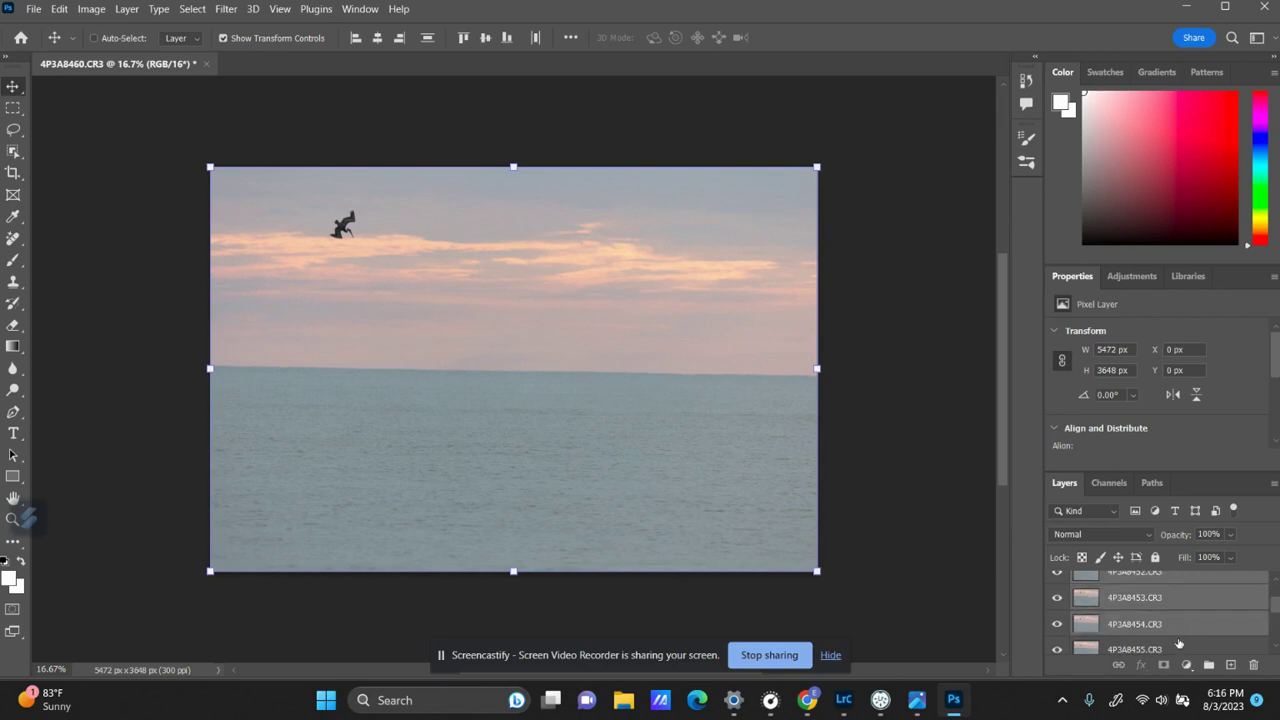
{"action": "left_click", "coordinate": [1181, 648], "text": "ctrl"}
{"action": "scroll", "coordinate": [1276, 620], "scroll_direction": "down", "scroll_amount": 3}
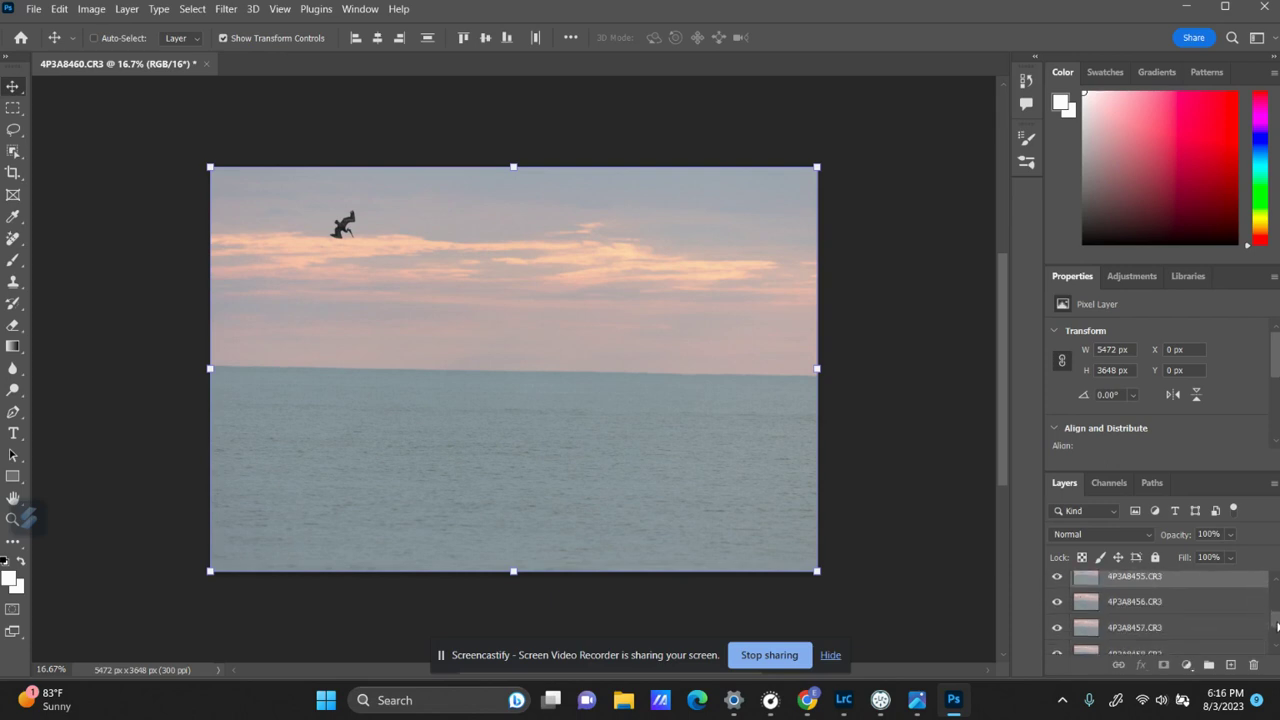
{"action": "left_click", "coordinate": [1182, 584], "text": "ctrl"}
{"action": "left_click", "coordinate": [1161, 608], "text": "ctrl"}
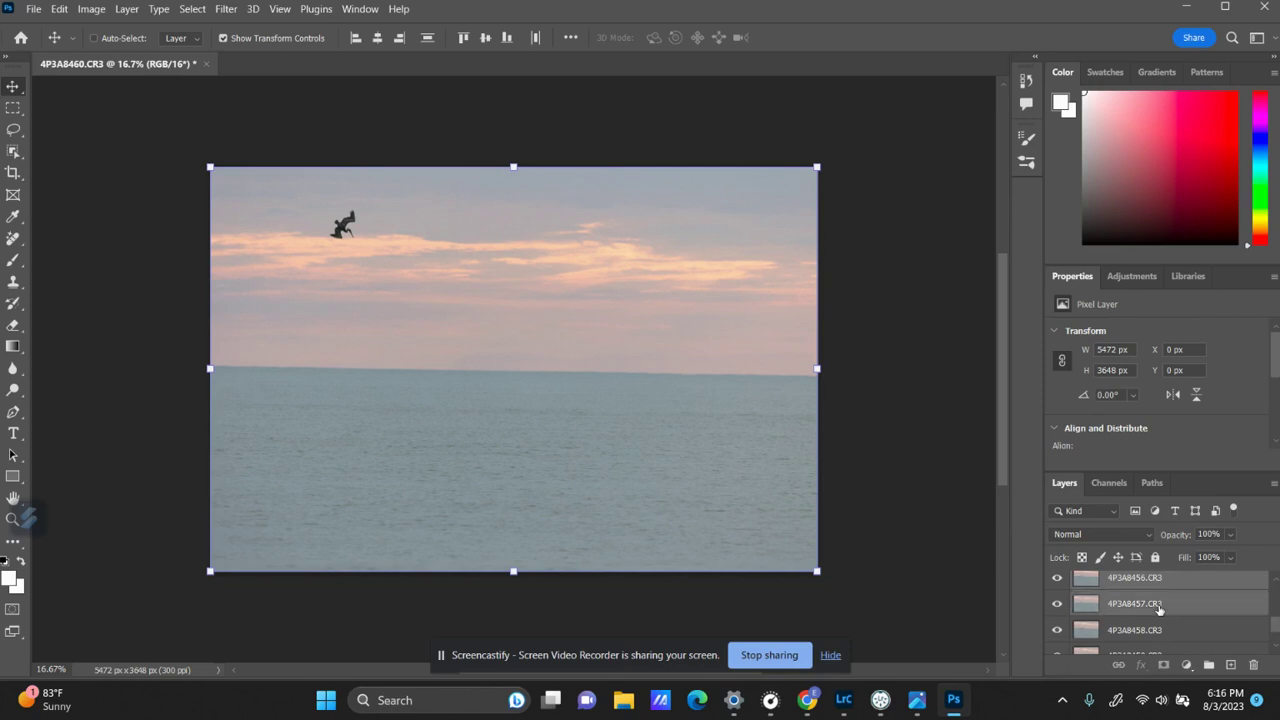
{"action": "left_click", "coordinate": [1158, 633], "text": "ctrl"}
{"action": "scroll", "coordinate": [1276, 640], "scroll_direction": "down", "scroll_amount": 2}
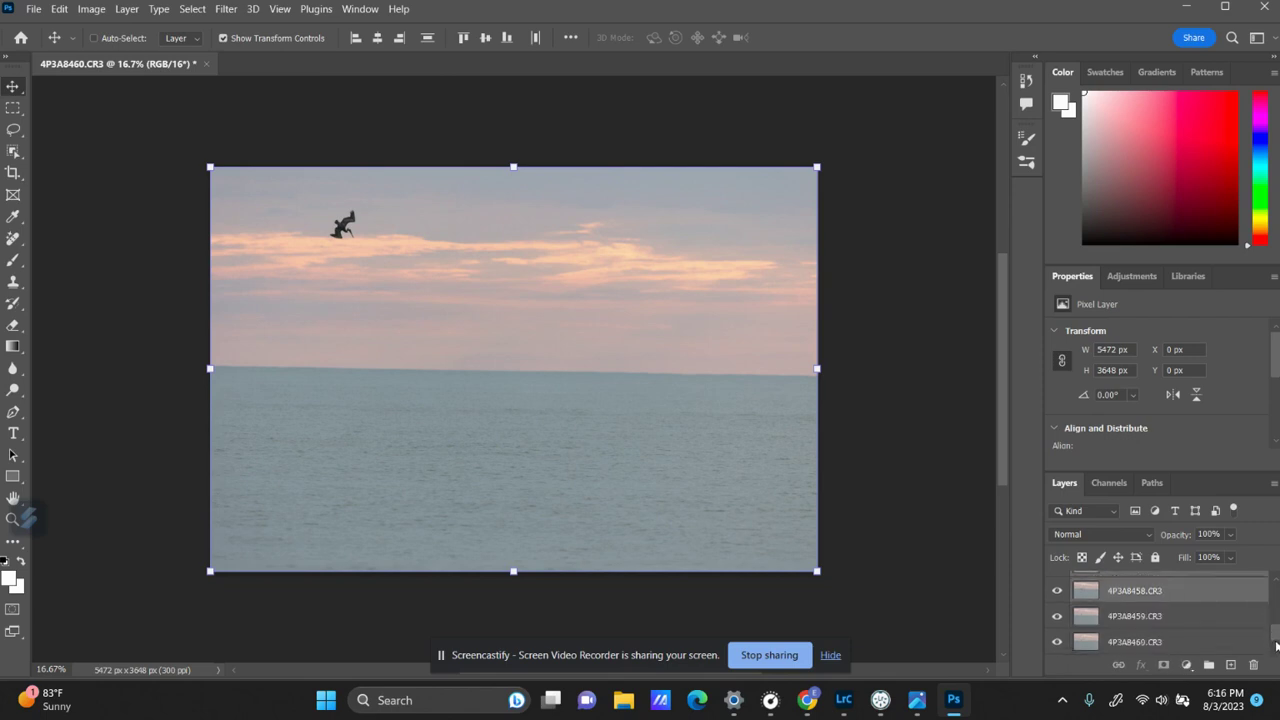
{"action": "left_click", "coordinate": [1187, 627], "text": "ctrl"}
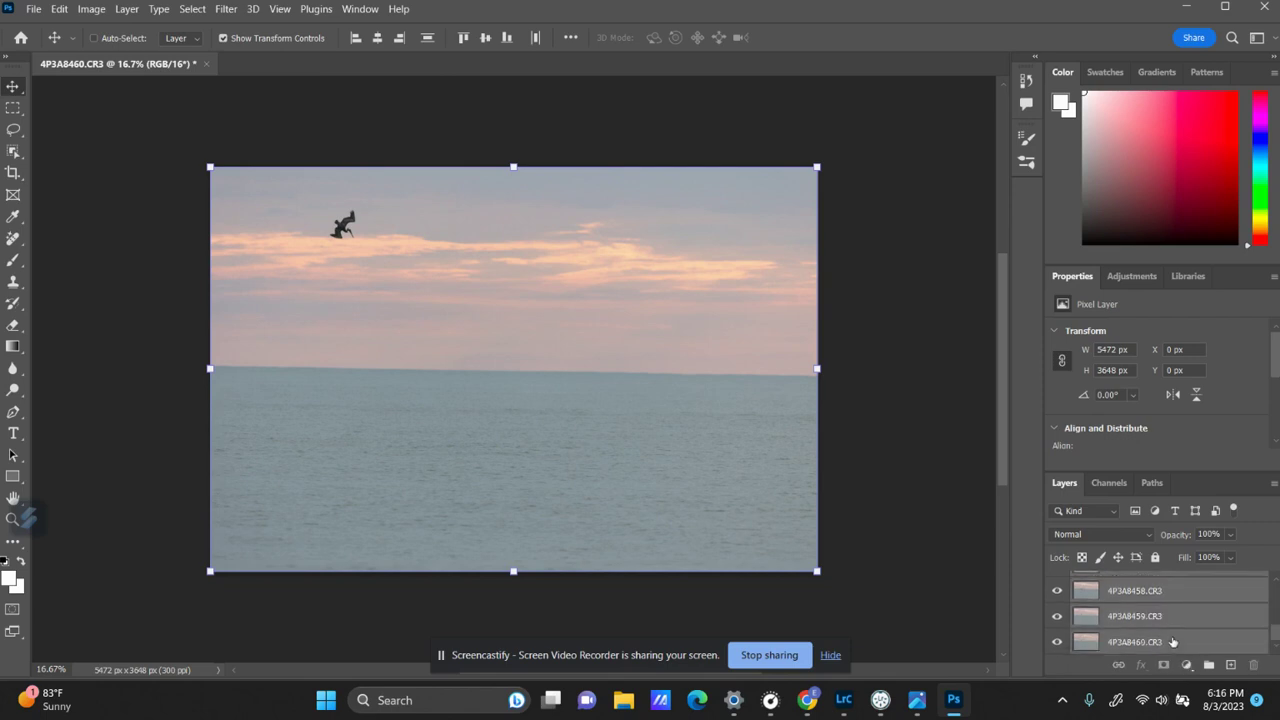
{"action": "left_click", "coordinate": [1173, 642], "text": "ctrl"}
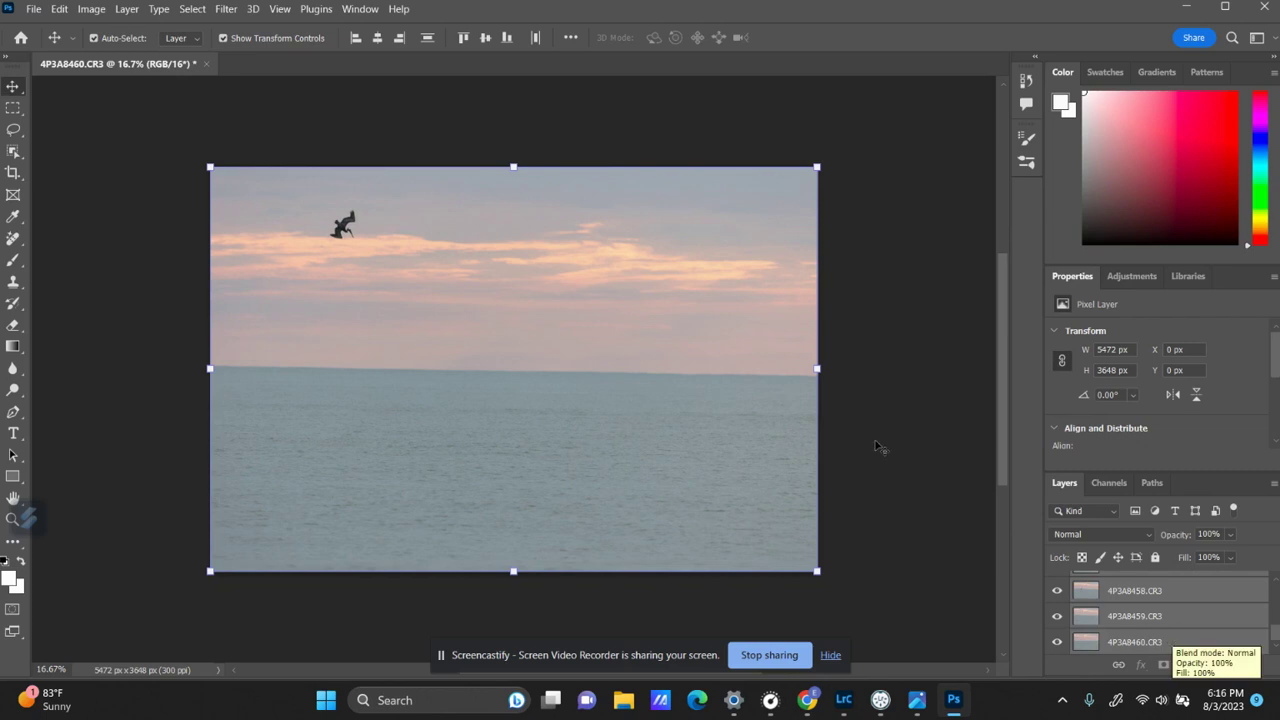
{"action": "left_click", "coordinate": [60, 12]}
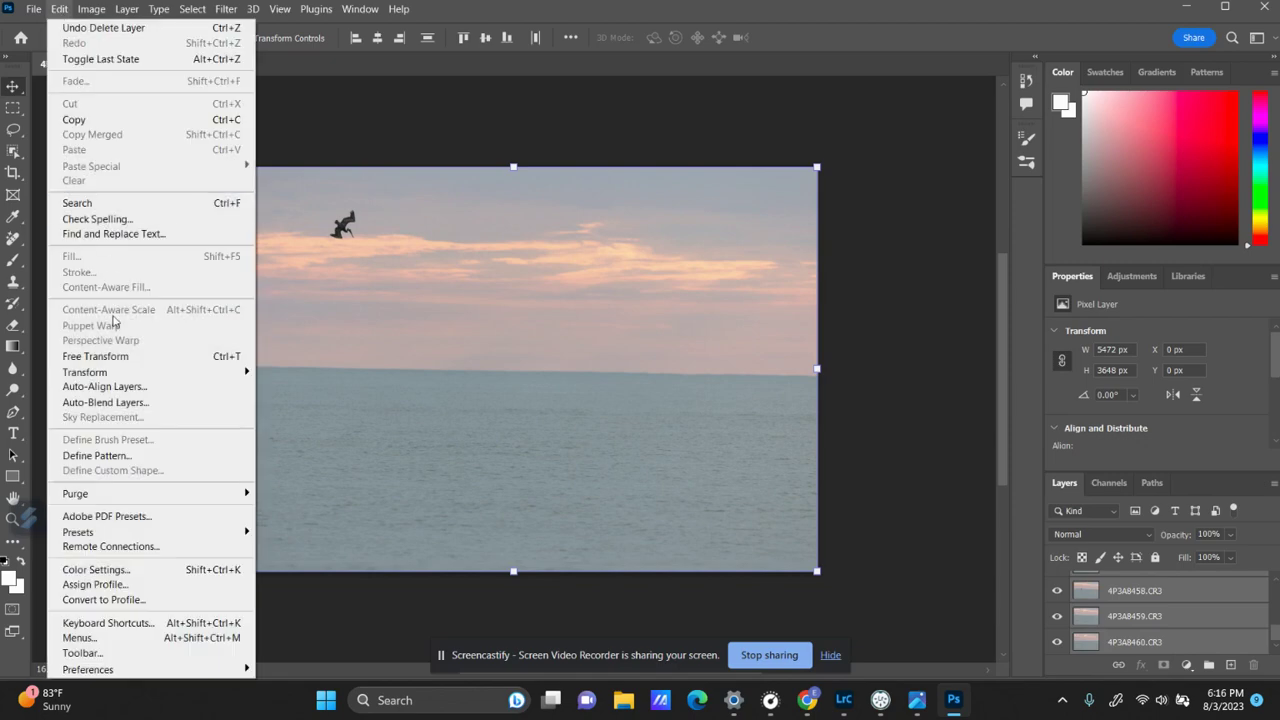
{"action": "left_click", "coordinate": [111, 386]}
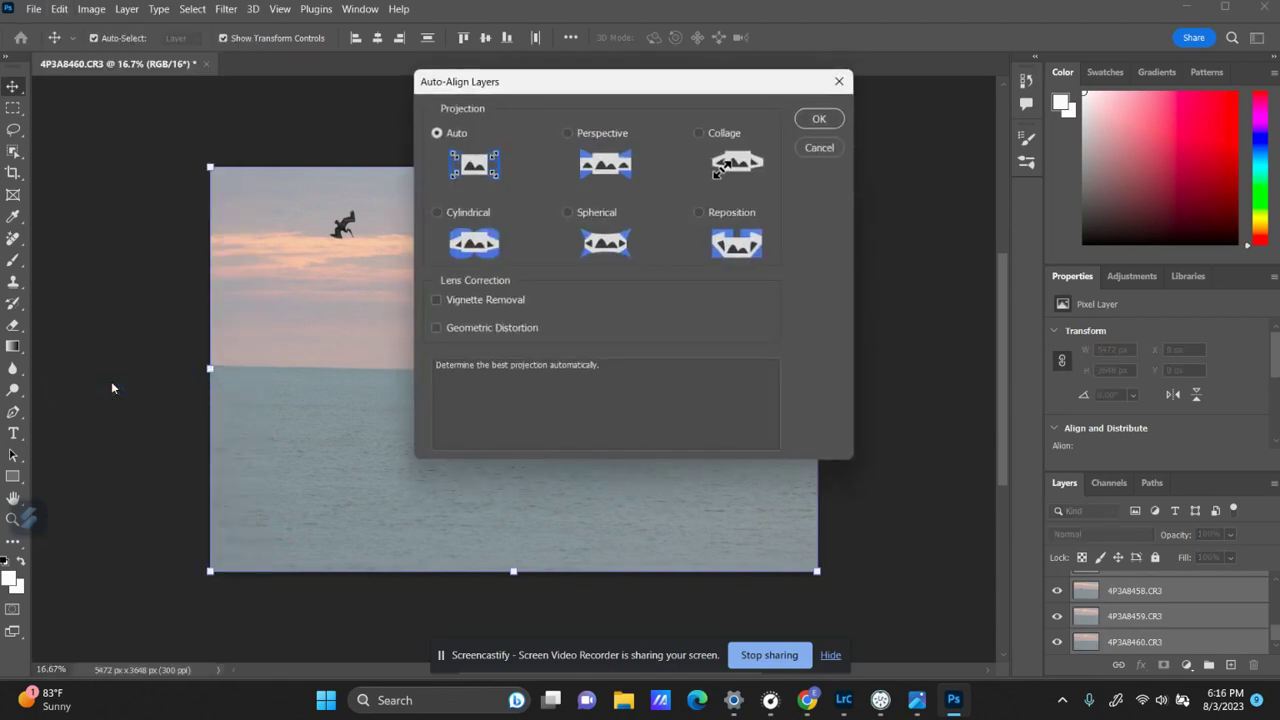
{"action": "left_click", "coordinate": [820, 120]}
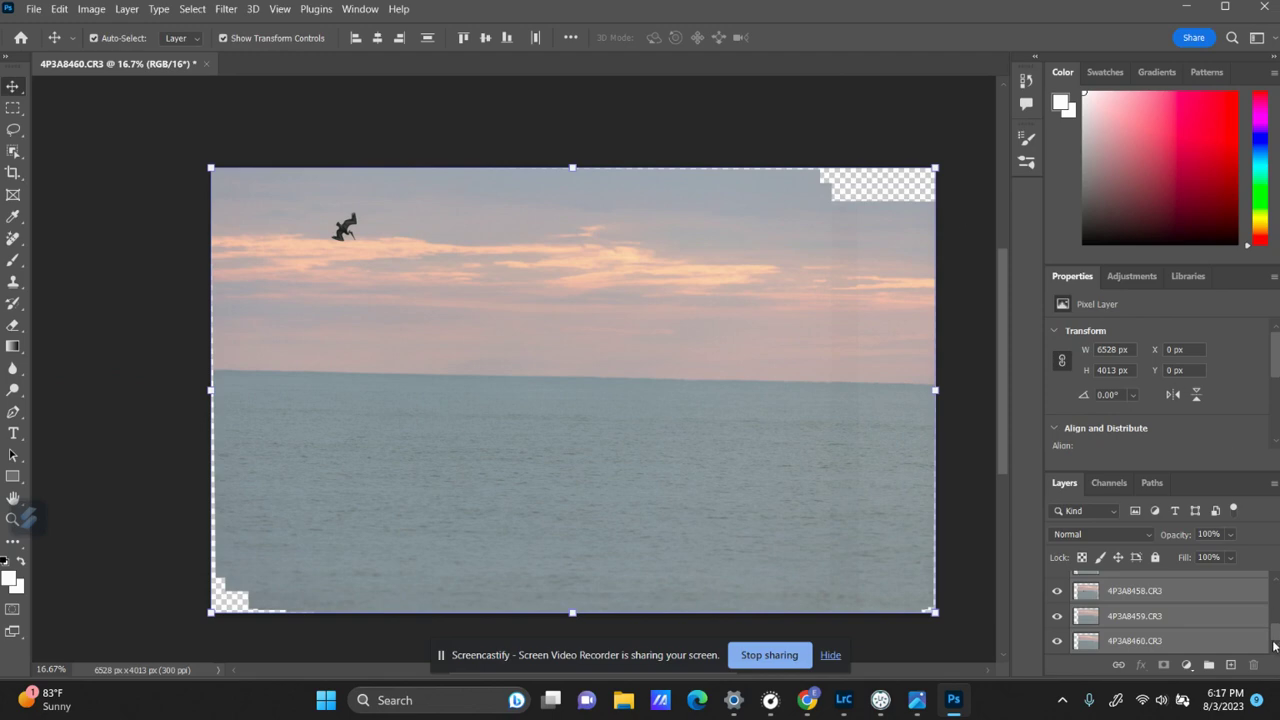
Hide layers 4P3A8450.CR3 through 4P3A8459.CR3, leaving only the bottom layer 4P3A8460.CR3 visible
{"action": "left_click_drag", "start_coordinate": [1274, 643], "coordinate": [1272, 586]}
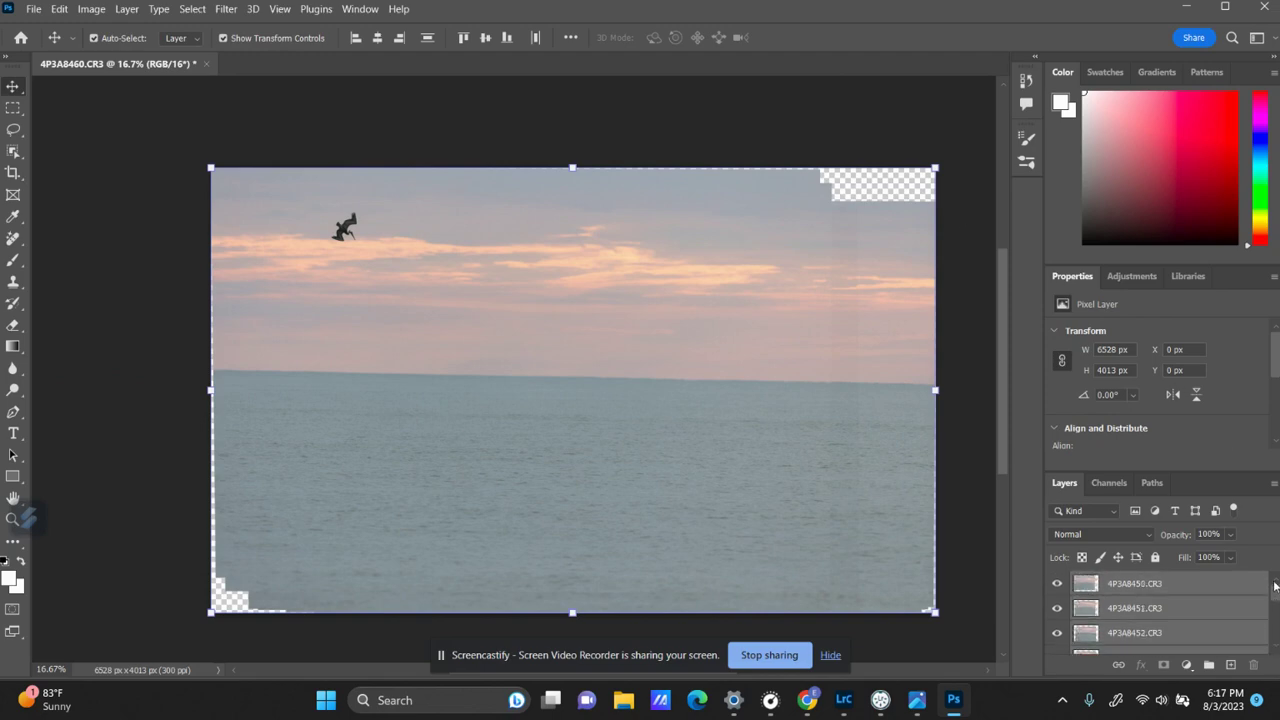
{"action": "left_click", "coordinate": [1057, 584]}
{"action": "left_click", "coordinate": [1057, 608]}
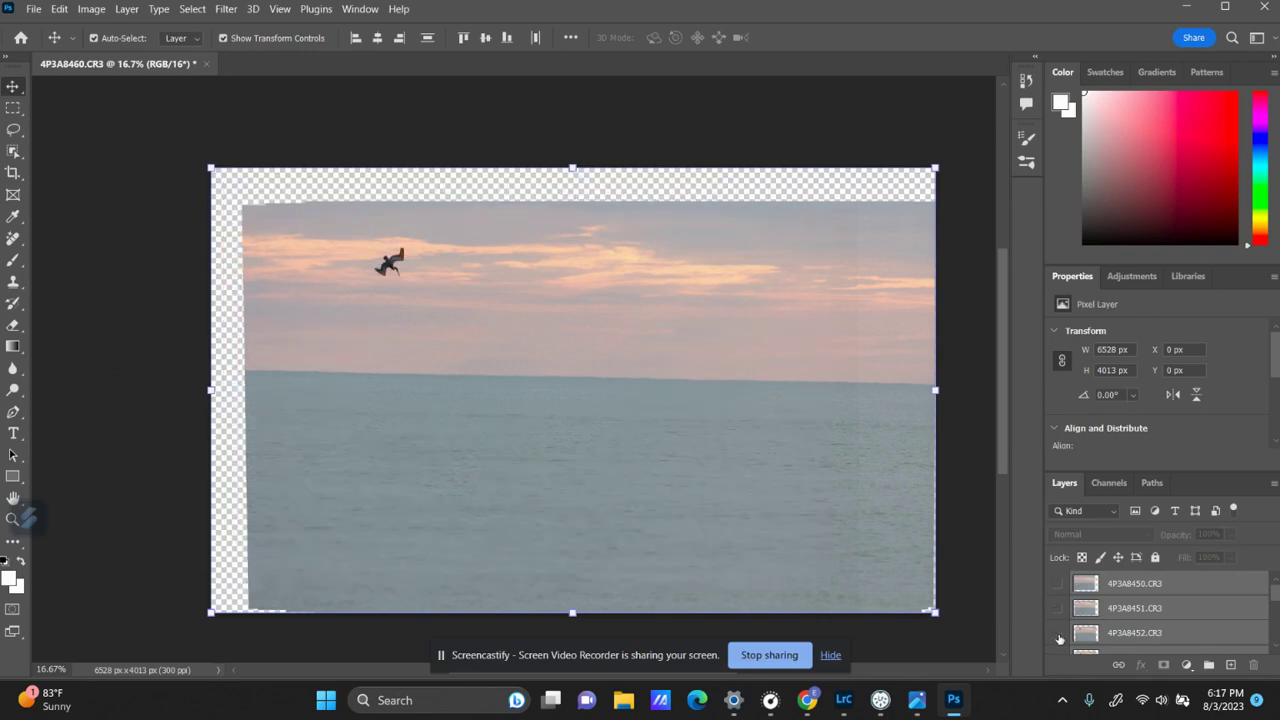
{"action": "left_click", "coordinate": [1058, 634]}
{"action": "left_click_drag", "start_coordinate": [1277, 597], "coordinate": [1275, 614]}
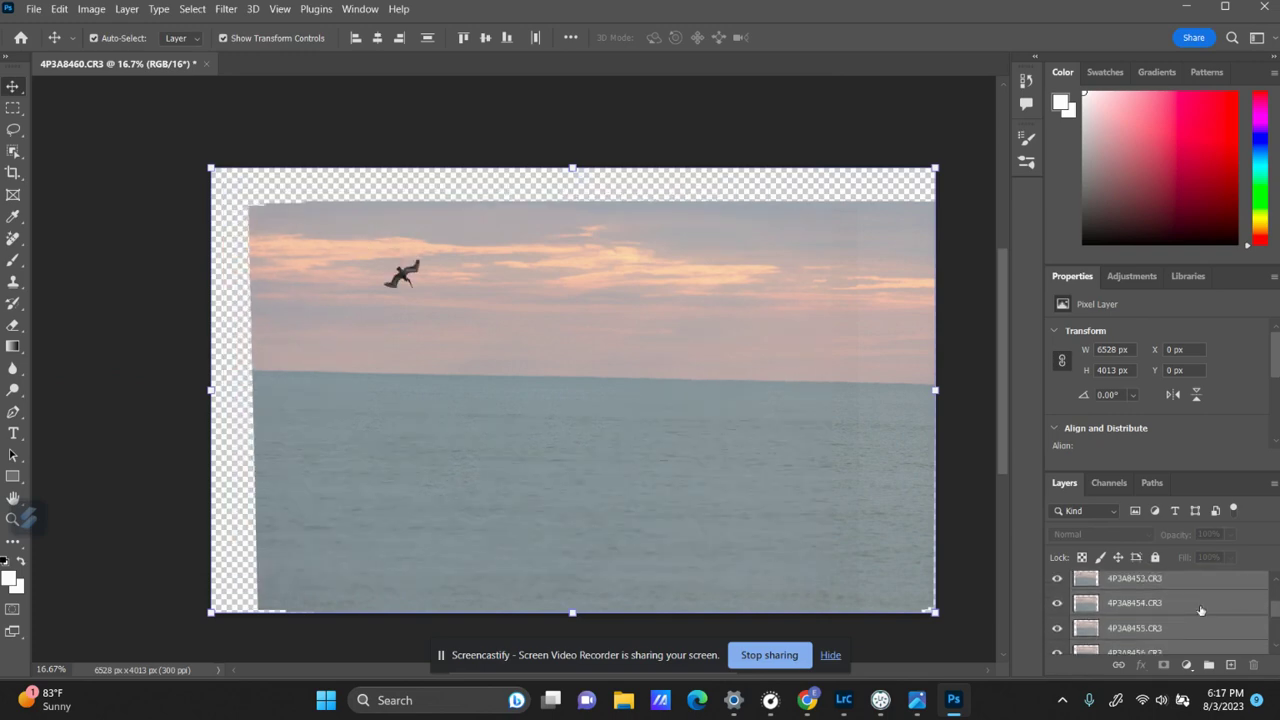
{"action": "left_click", "coordinate": [1057, 580]}
{"action": "left_click", "coordinate": [1057, 603]}
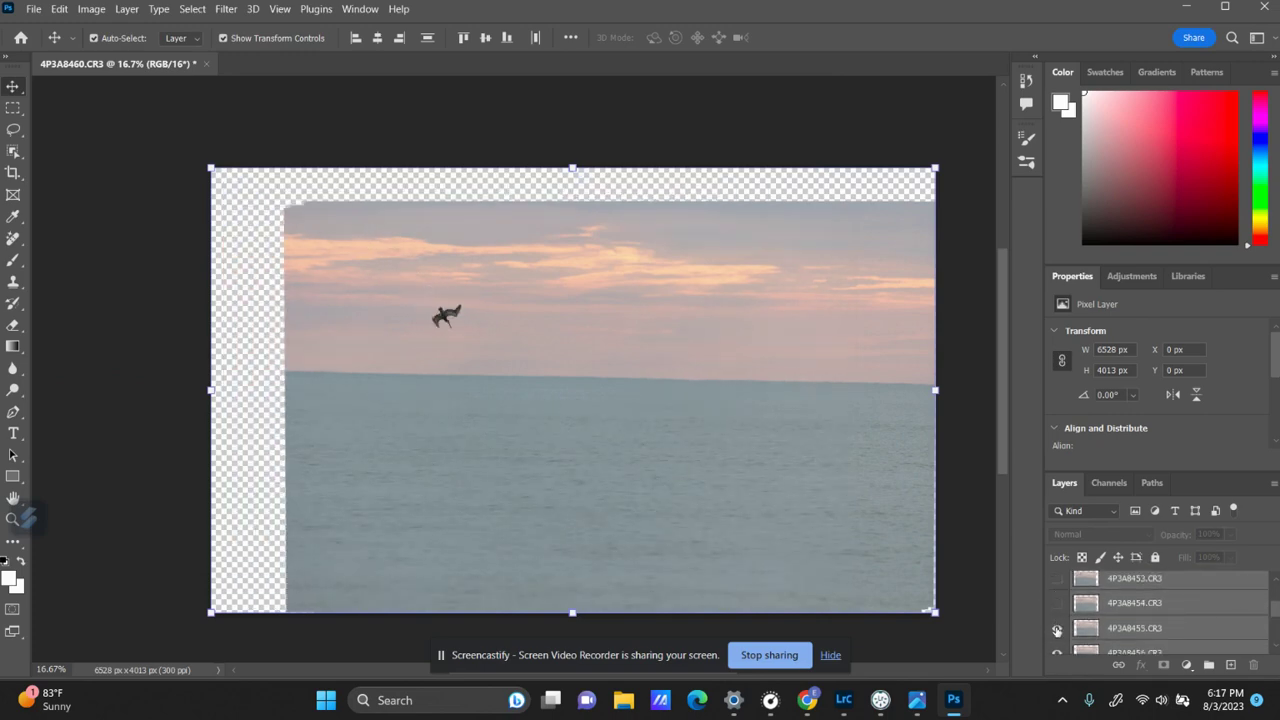
{"action": "left_click", "coordinate": [1057, 628]}
{"action": "left_click_drag", "start_coordinate": [1276, 620], "coordinate": [1276, 632]}
{"action": "left_click", "coordinate": [1057, 575]}
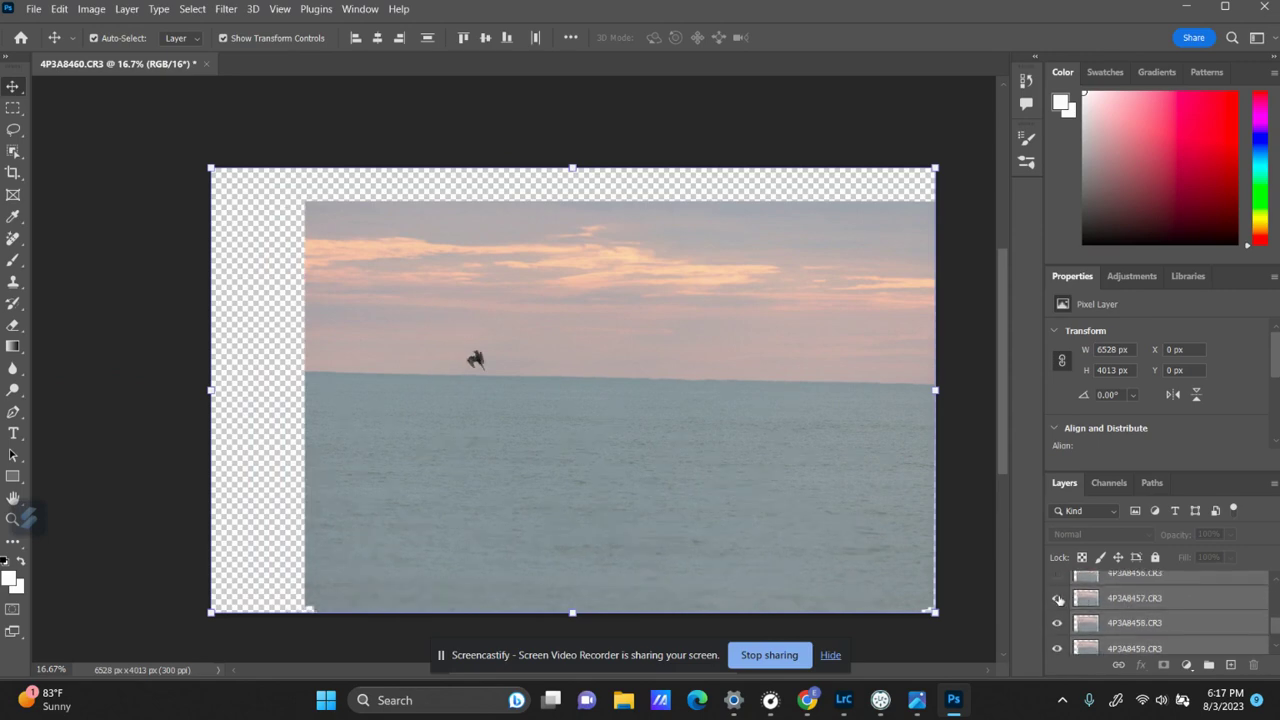
{"action": "left_click", "coordinate": [1057, 598]}
{"action": "left_click", "coordinate": [1057, 623]}
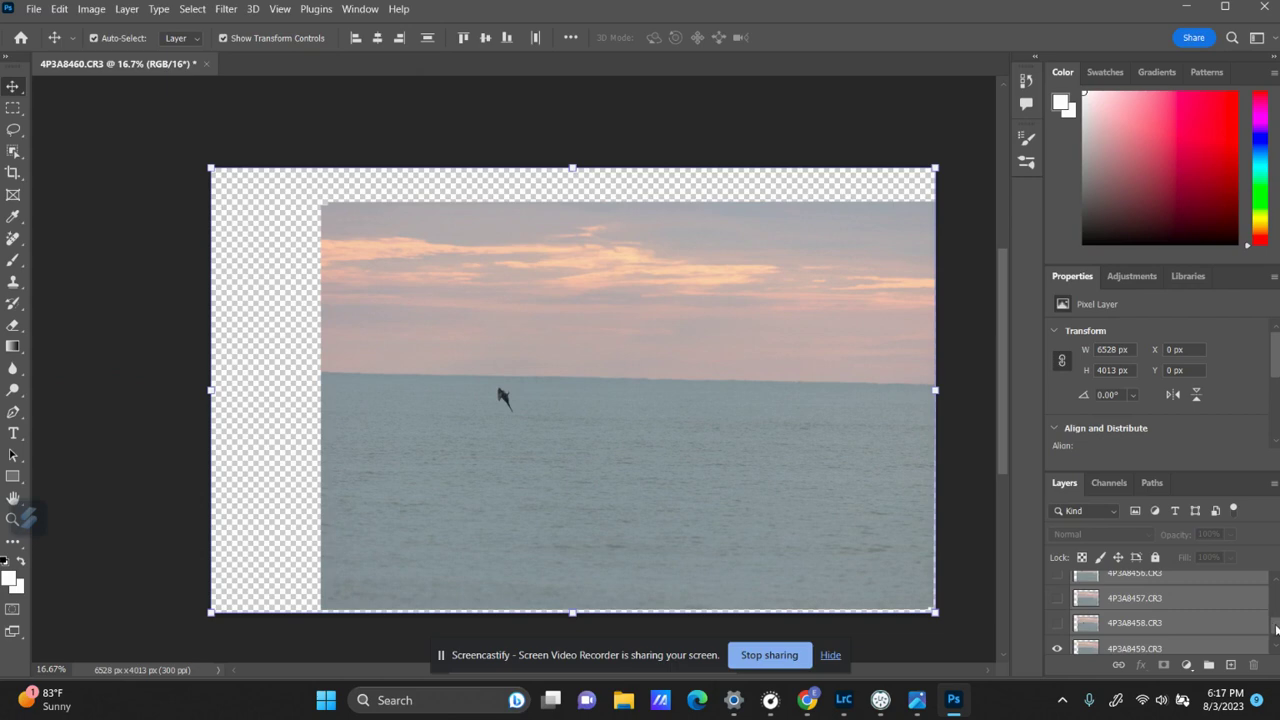
{"action": "left_click_drag", "start_coordinate": [1276, 627], "coordinate": [1276, 634]}
{"action": "left_click", "coordinate": [1059, 620]}
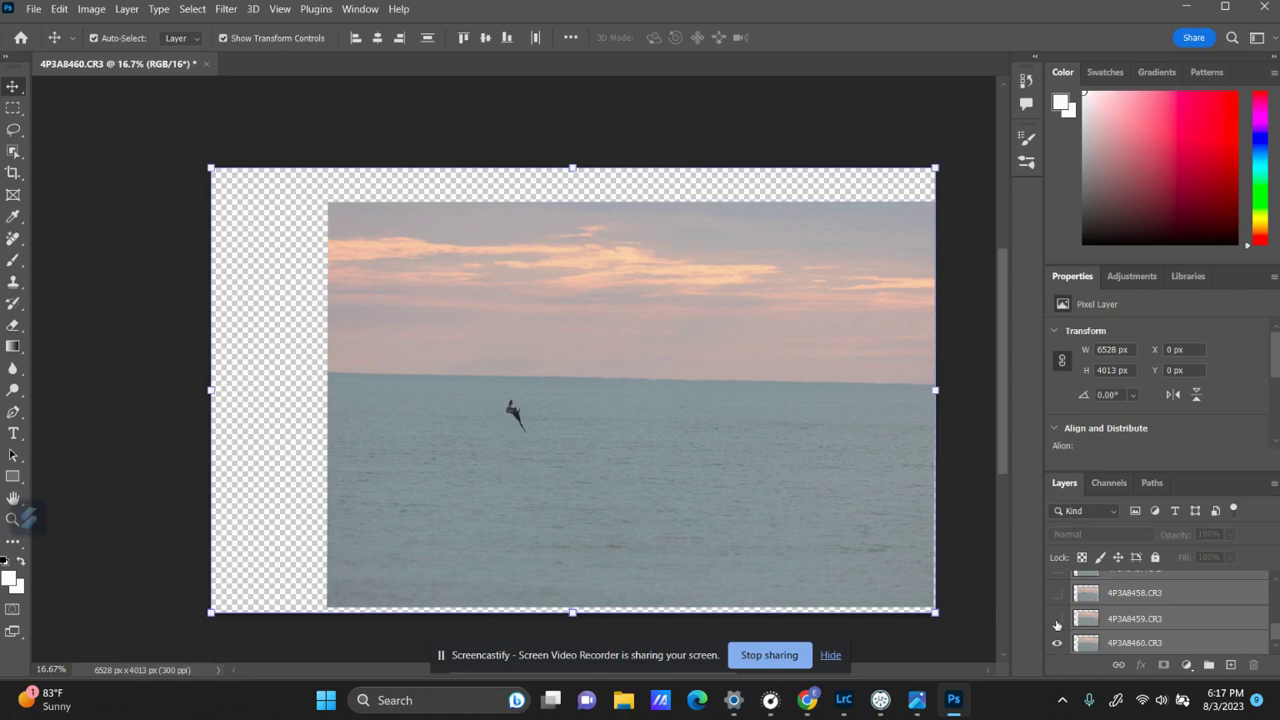
{"action": "left_click", "coordinate": [1057, 619]}
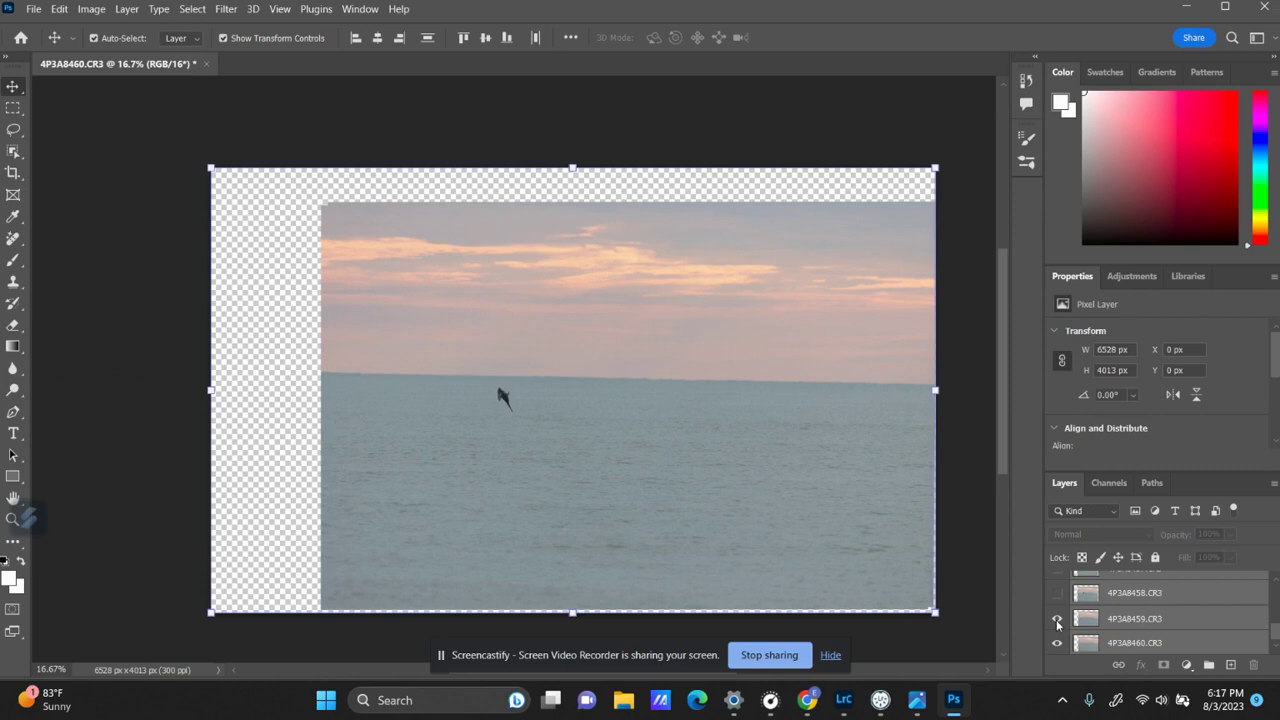
{"action": "left_click", "coordinate": [1057, 620]}
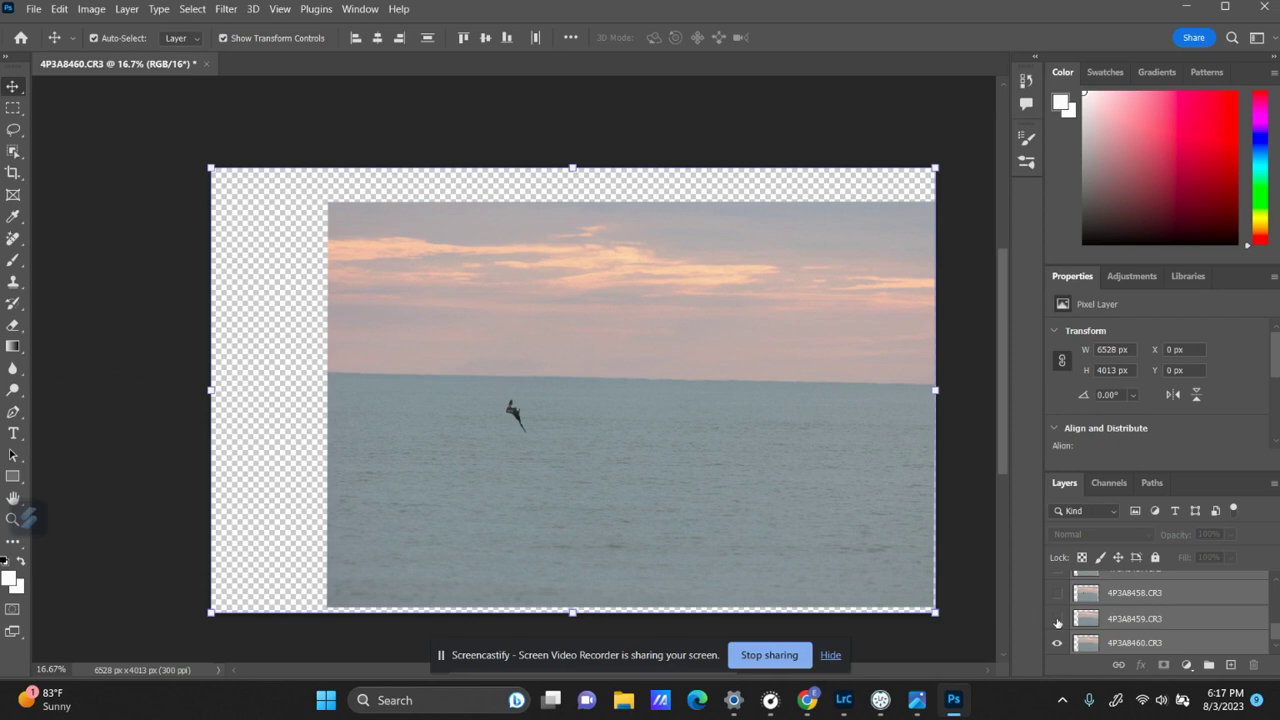
Show layer 4P3A8458.CR3 and add a layer mask to it, inverted to black
{"action": "left_click", "coordinate": [1057, 593]}
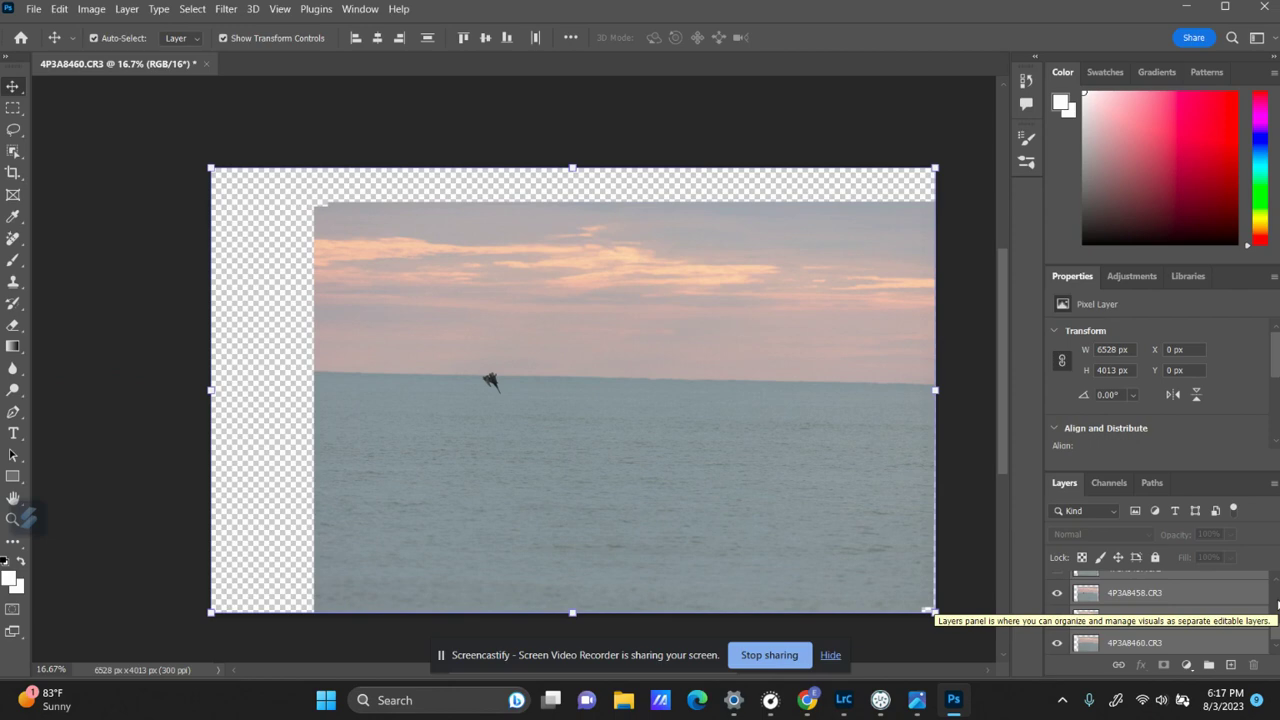
{"action": "left_click", "coordinate": [1181, 597]}
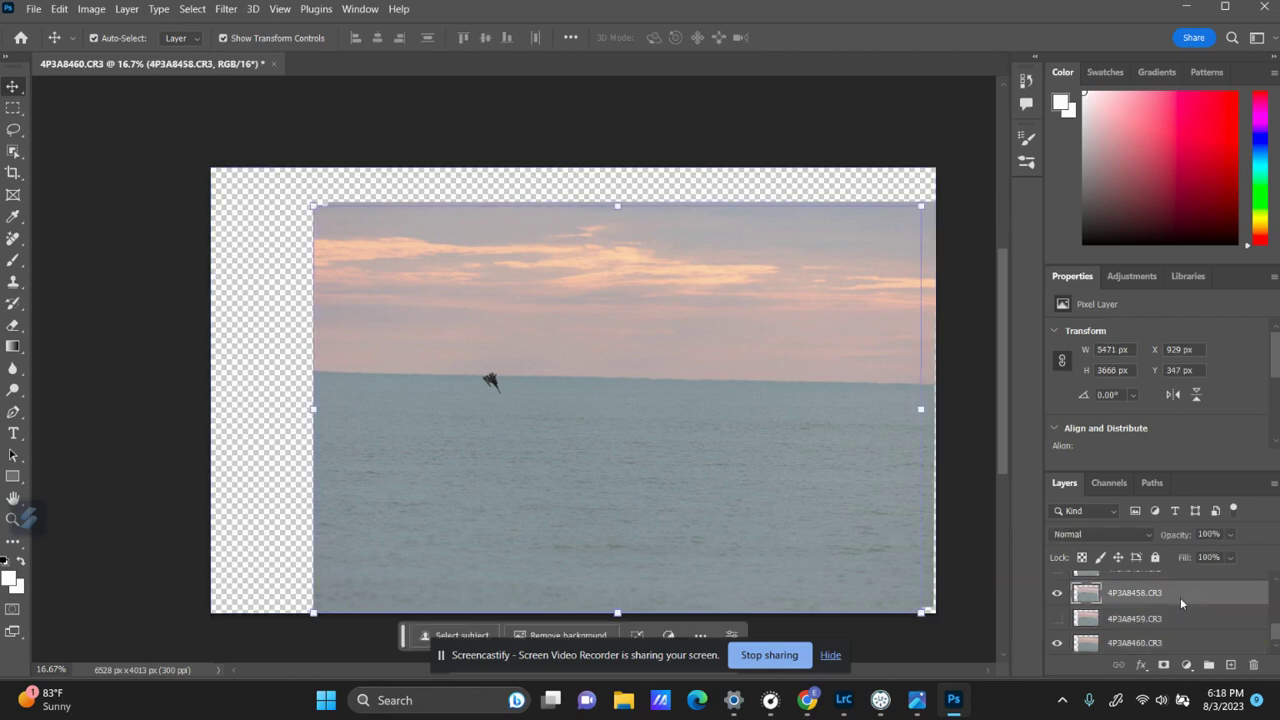
{"action": "left_click", "coordinate": [1057, 594]}
{"action": "left_click", "coordinate": [1057, 594]}
{"action": "left_click", "coordinate": [1163, 666]}
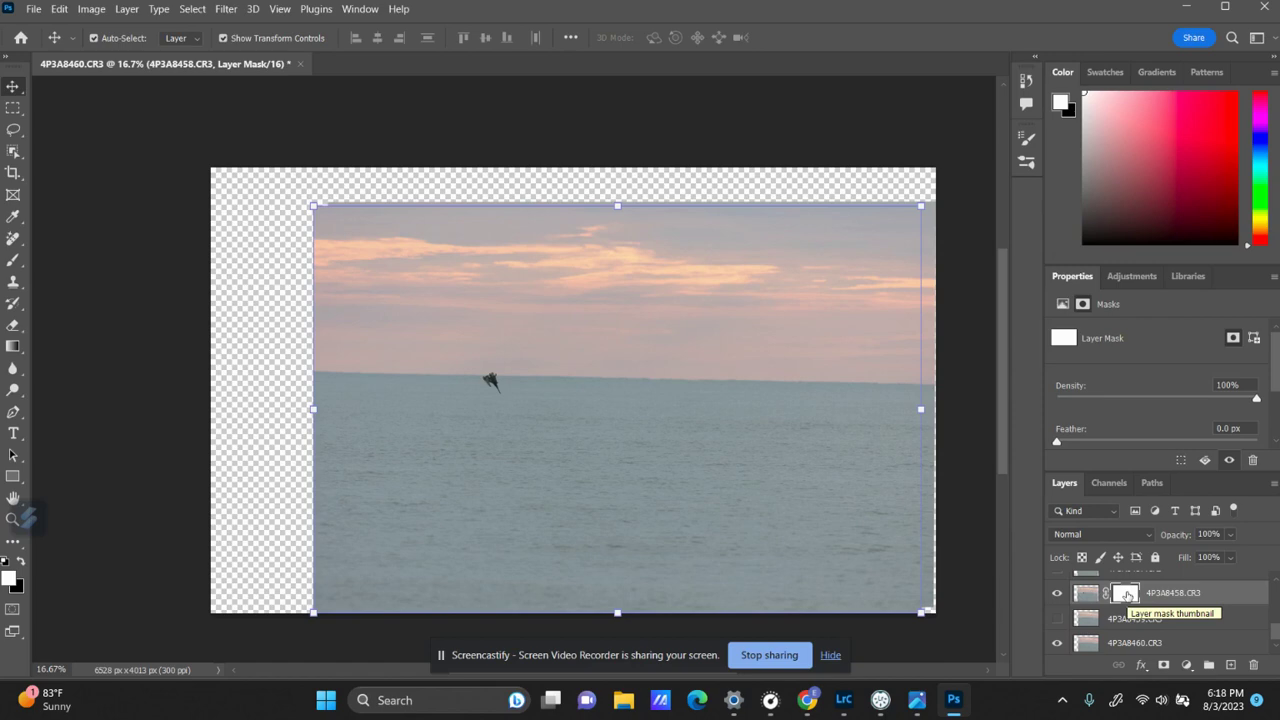
{"action": "key", "text": "ctrl"}
{"action": "key", "text": "ctrl+i"}
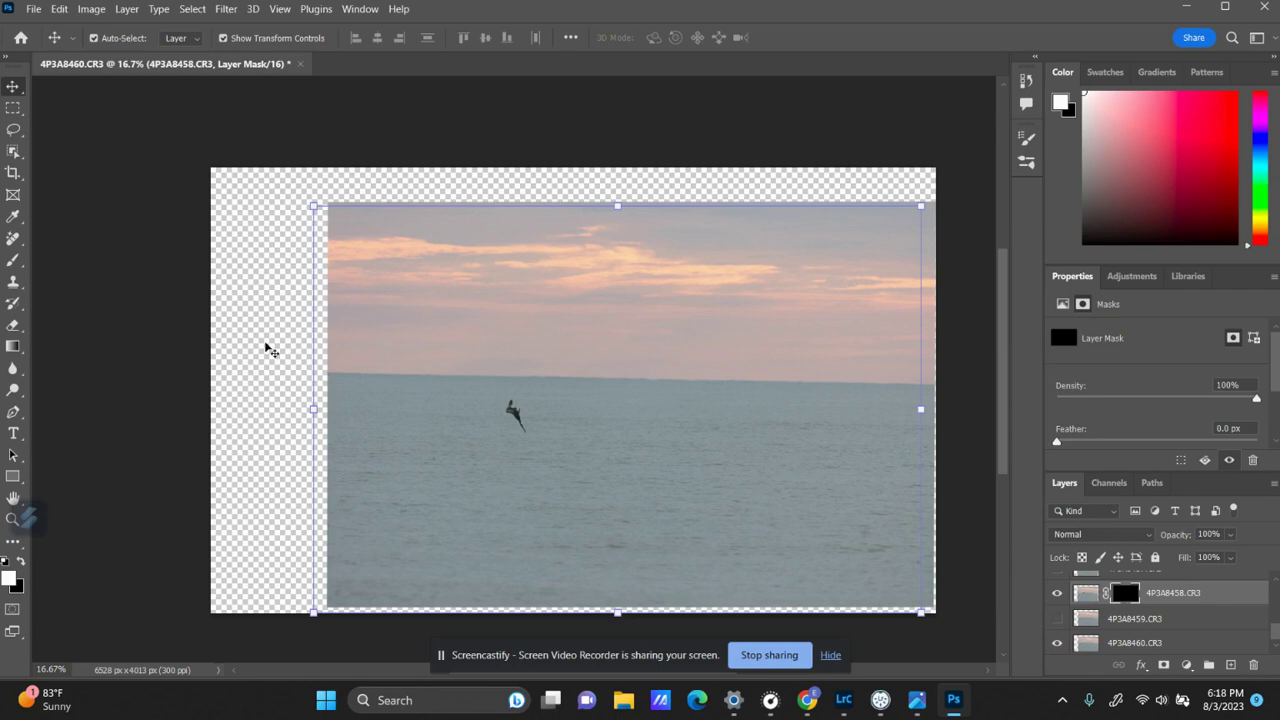
Paint white on the 4P3A8458.CR3 mask with a soft 180 px brush over the spot where that frame's pelican is
{"action": "left_click", "coordinate": [13, 260]}
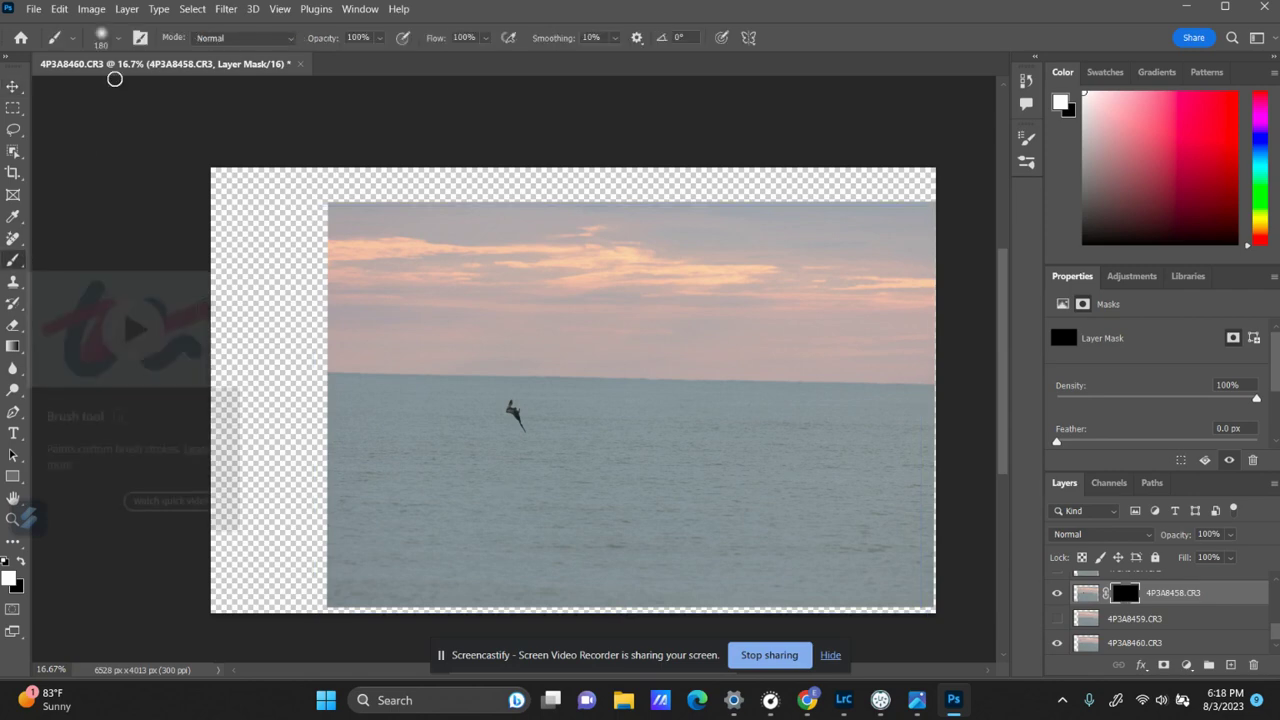
{"action": "left_click", "coordinate": [101, 37]}
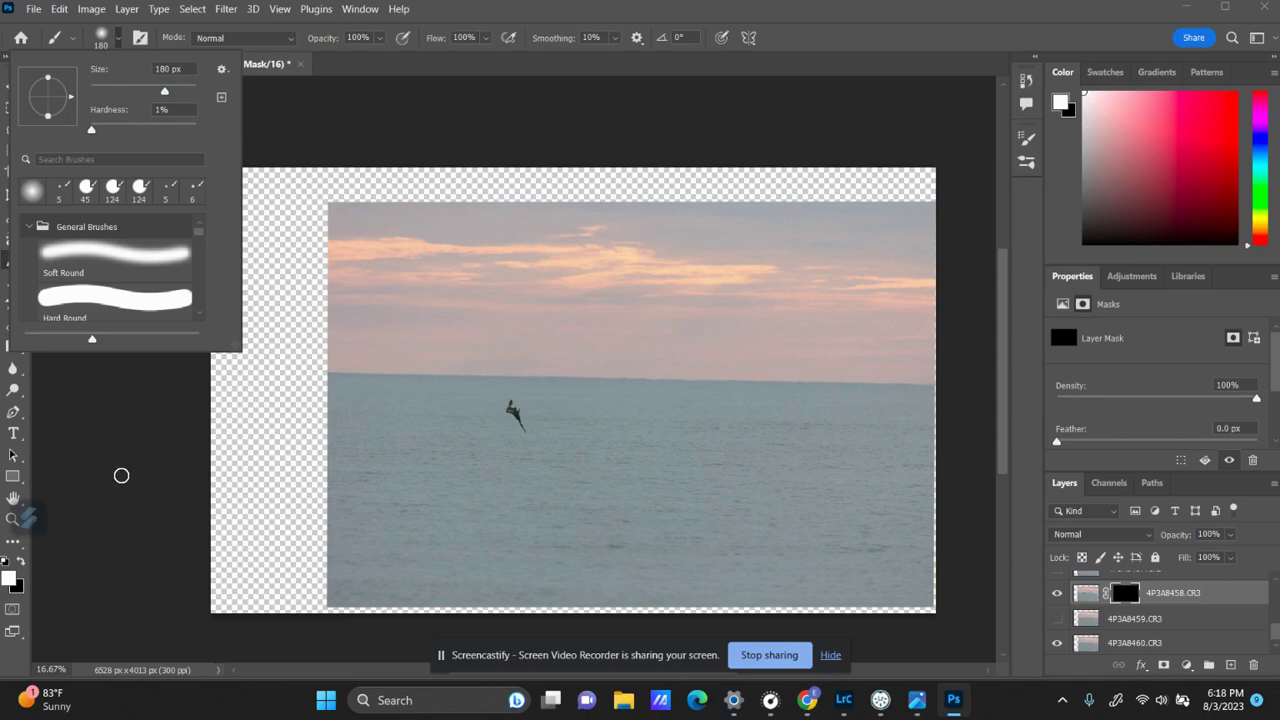
{"action": "left_click", "coordinate": [122, 475]}
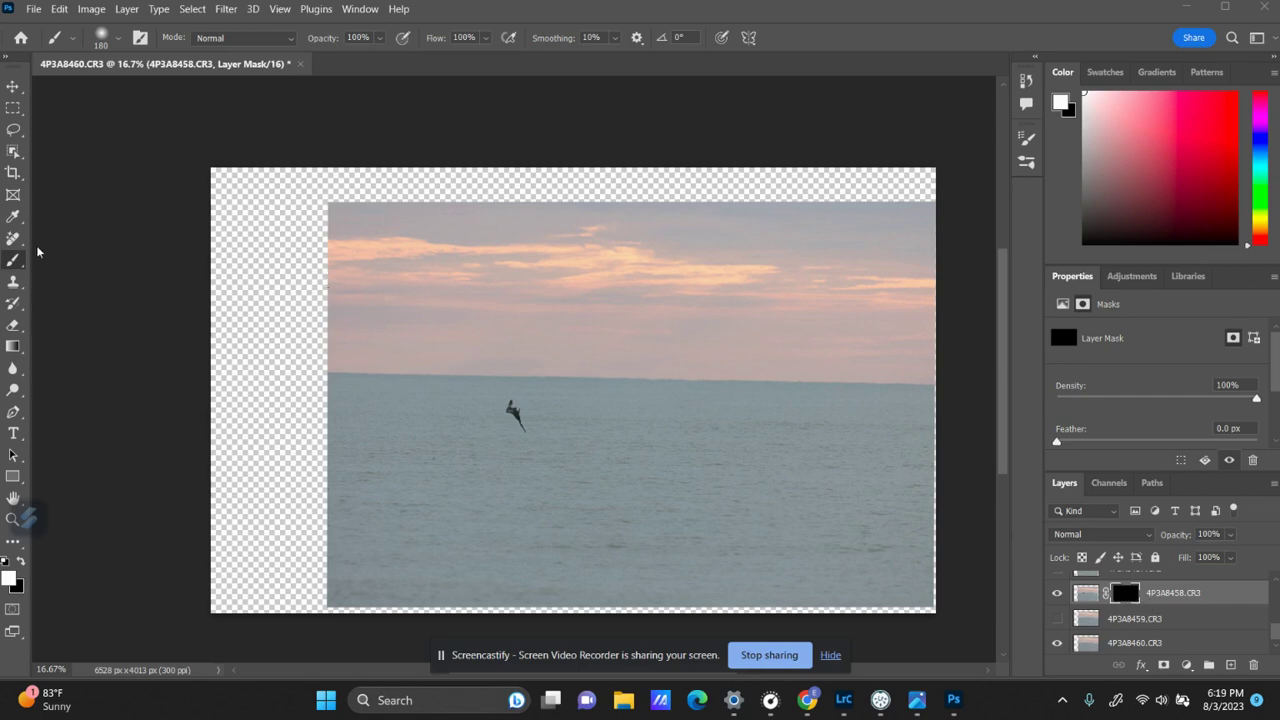
{"action": "left_click", "coordinate": [15, 261]}
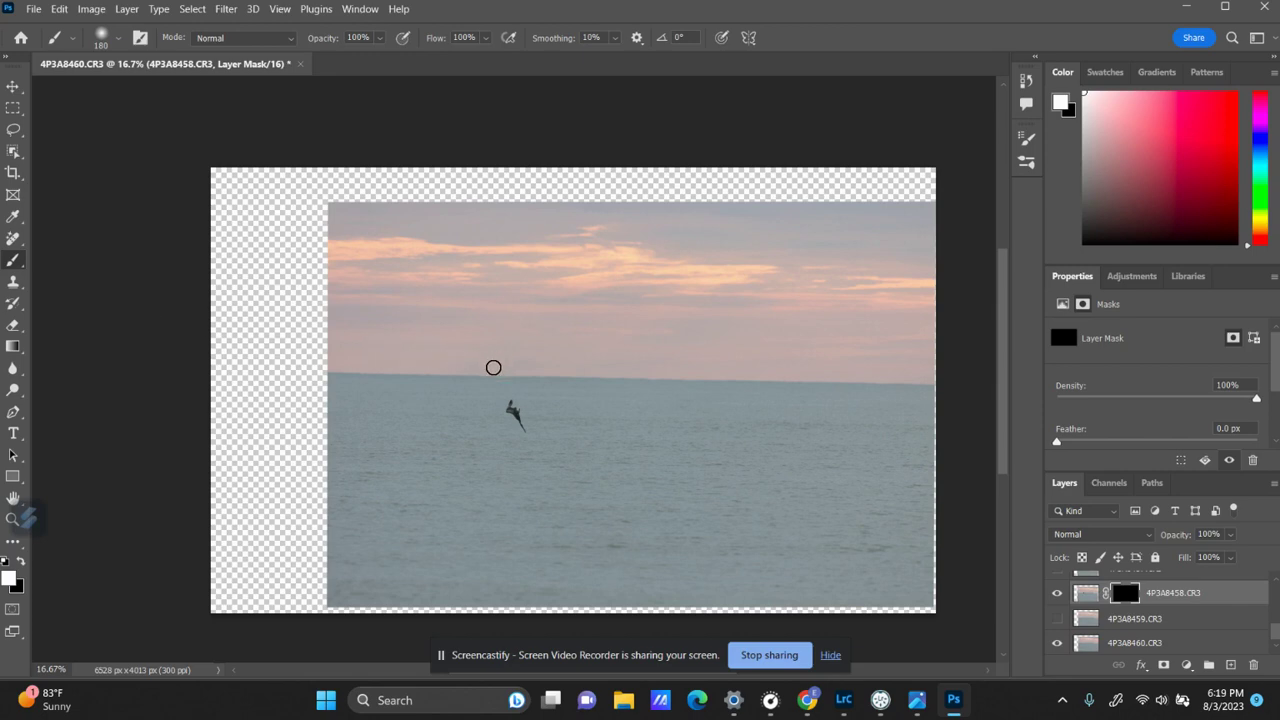
{"action": "left_click_drag", "start_coordinate": [493, 367], "coordinate": [491, 386]}
Show layer 4P3A8457.CR3, give it an inverted black mask, and paint its pelican back in with white
{"action": "scroll", "coordinate": [1273, 587], "scroll_direction": "up", "scroll_amount": 1}
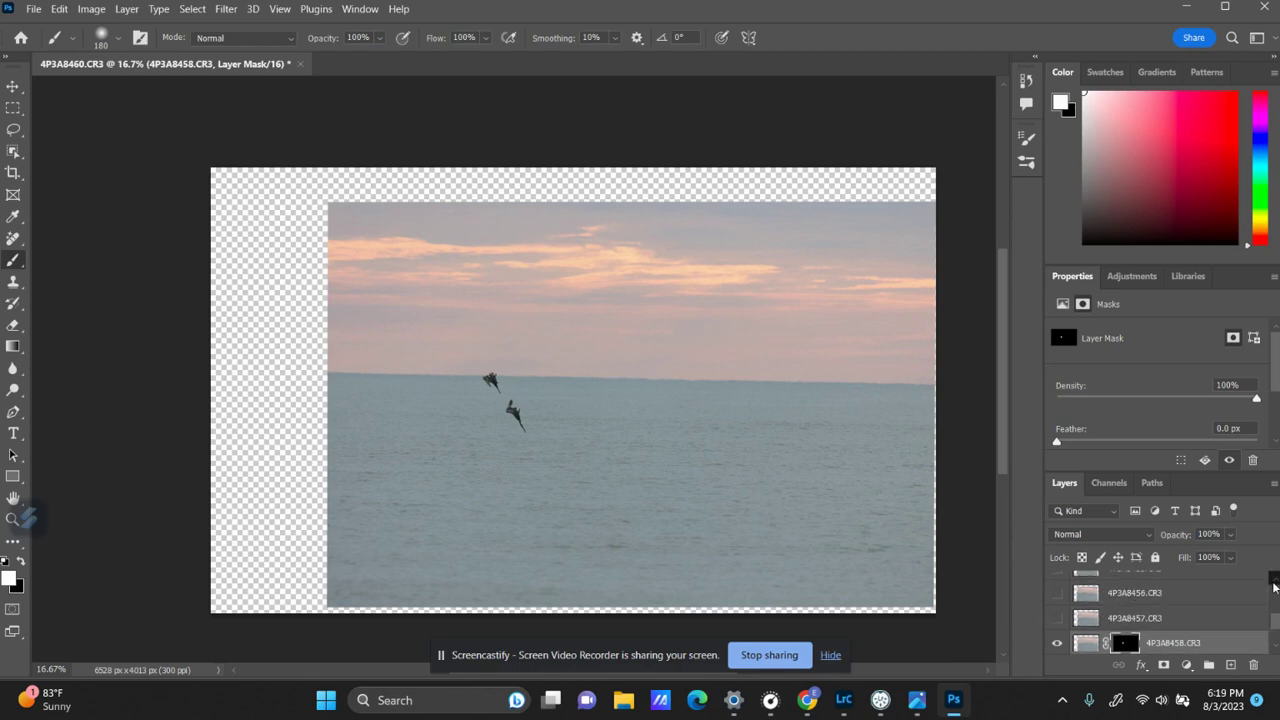
{"action": "left_click", "coordinate": [1059, 597]}
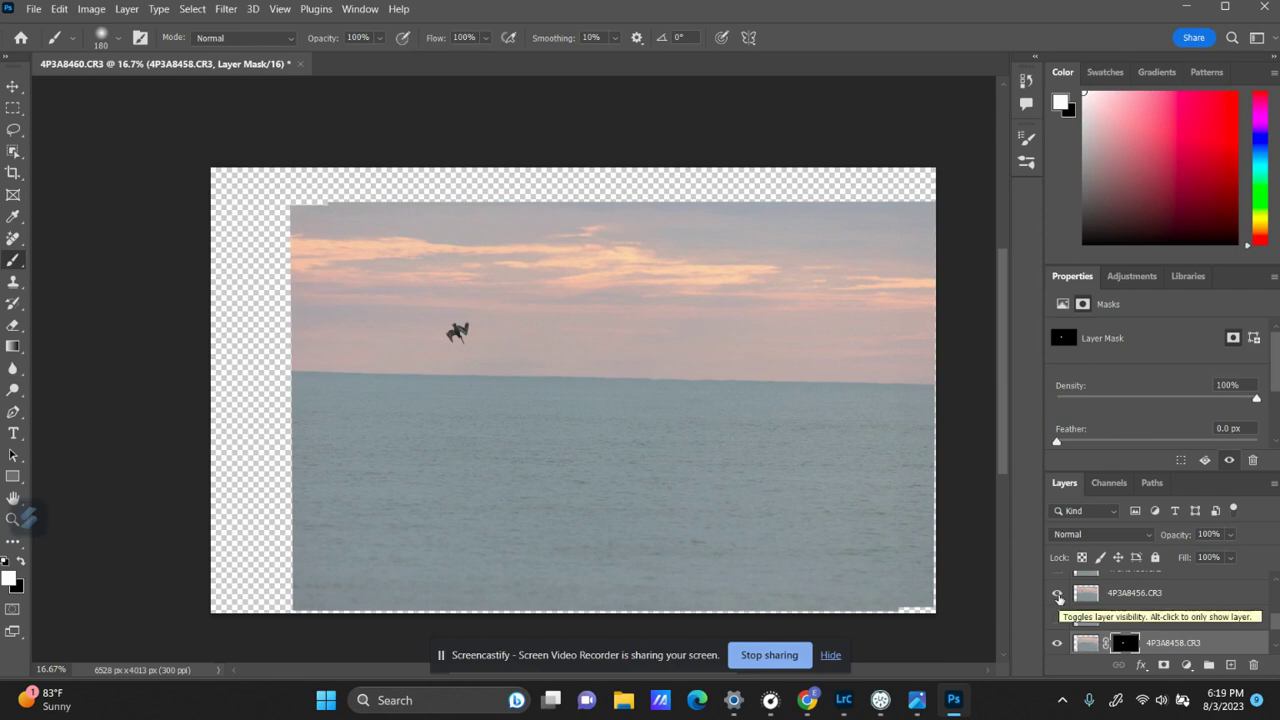
{"action": "left_click", "coordinate": [1059, 597]}
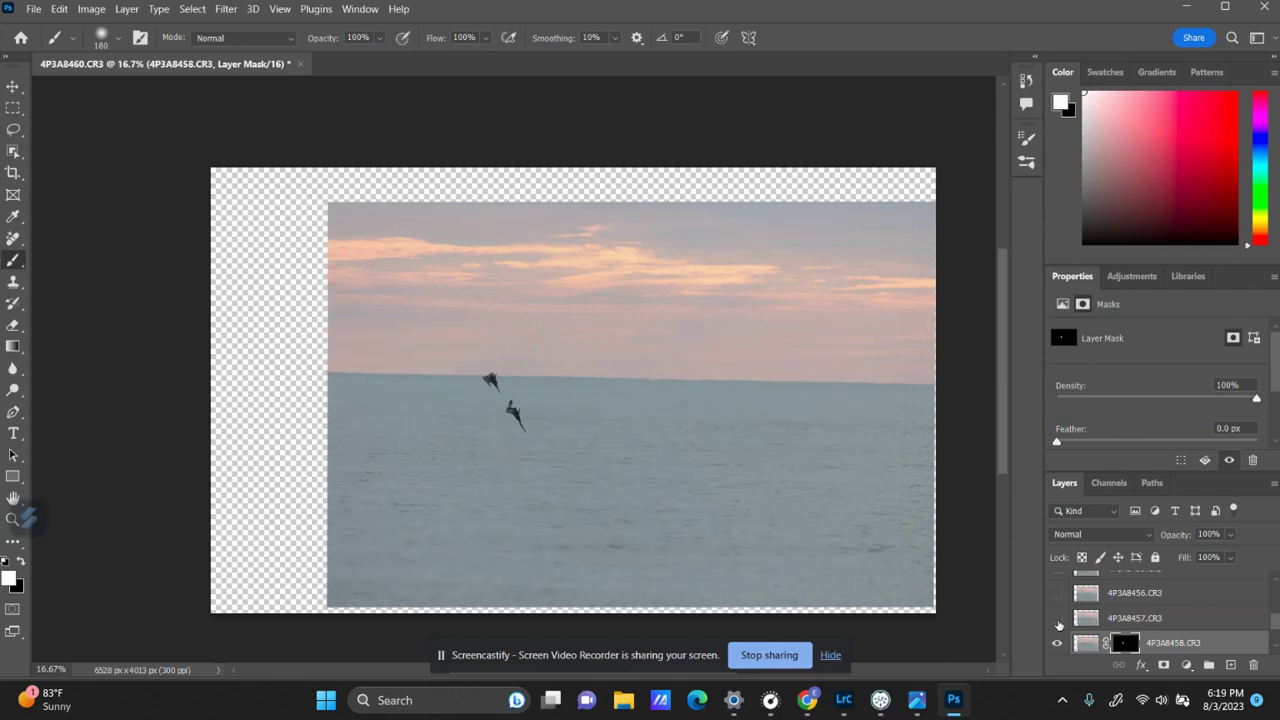
{"action": "left_click", "coordinate": [1056, 620]}
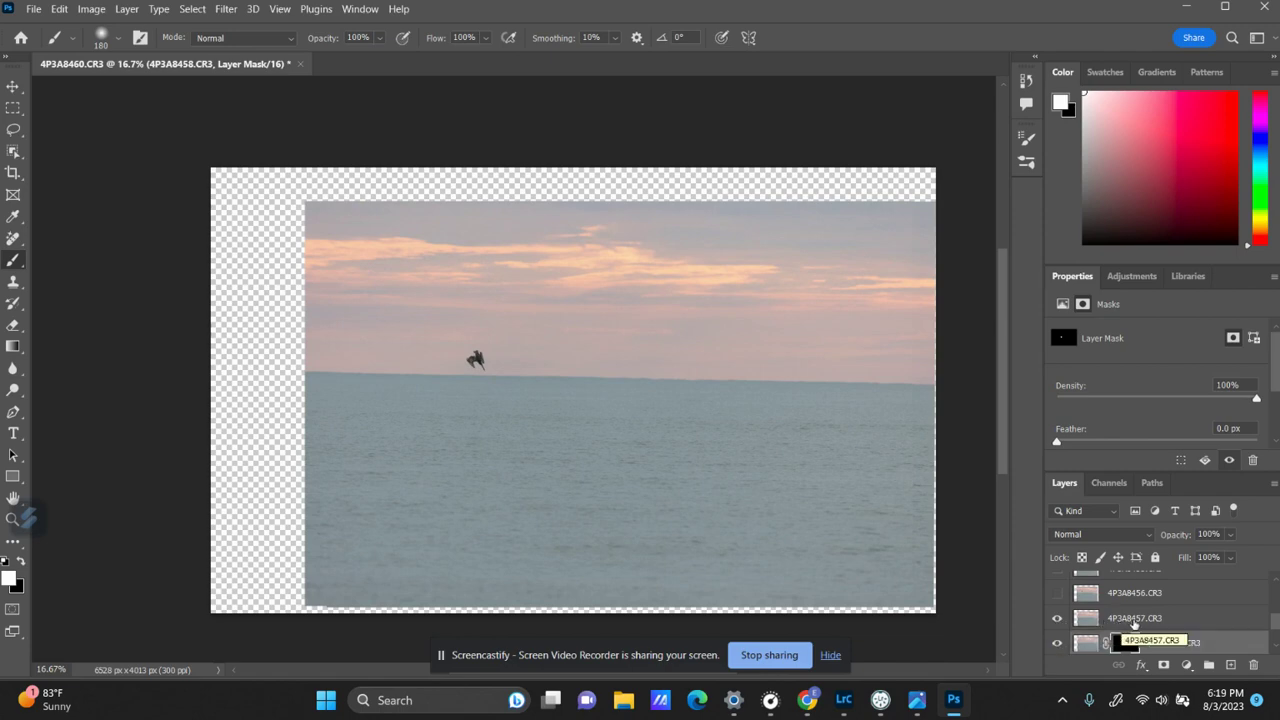
{"action": "left_click", "coordinate": [1125, 618]}
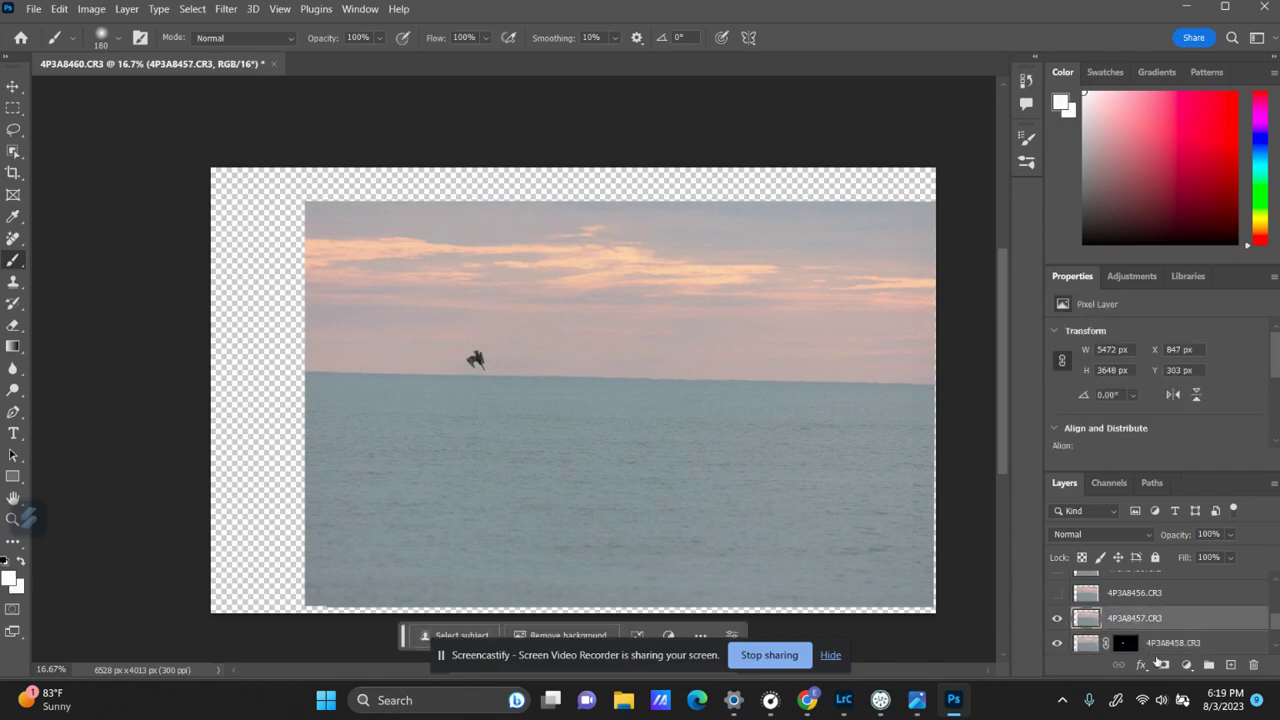
{"action": "left_click", "coordinate": [1163, 665]}
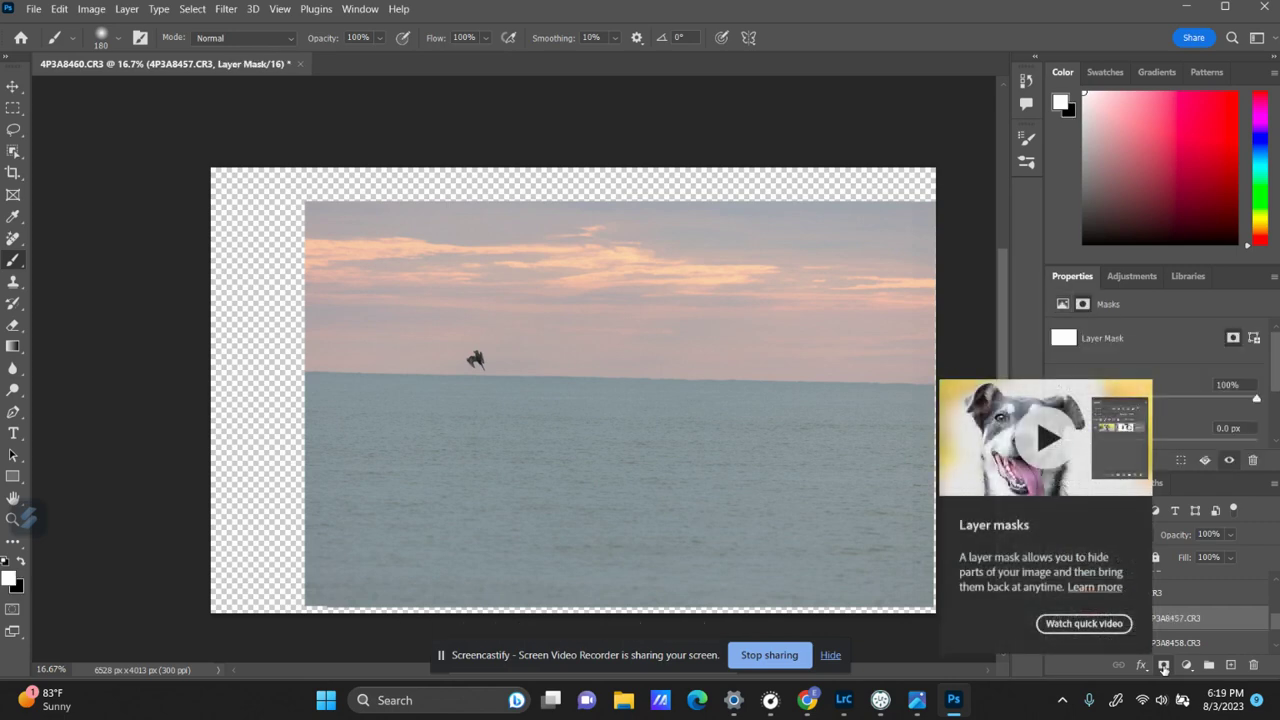
{"action": "key", "text": "ctrl+i"}
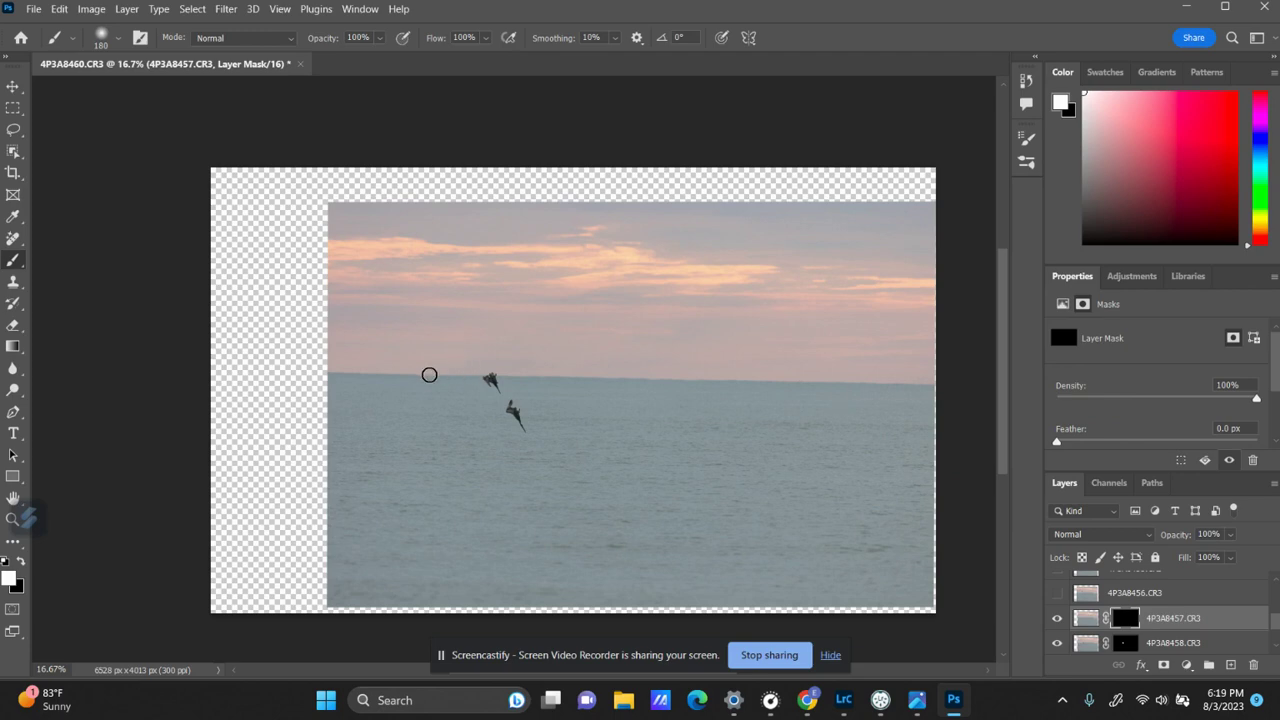
{"action": "left_click_drag", "start_coordinate": [480, 351], "coordinate": [477, 352]}
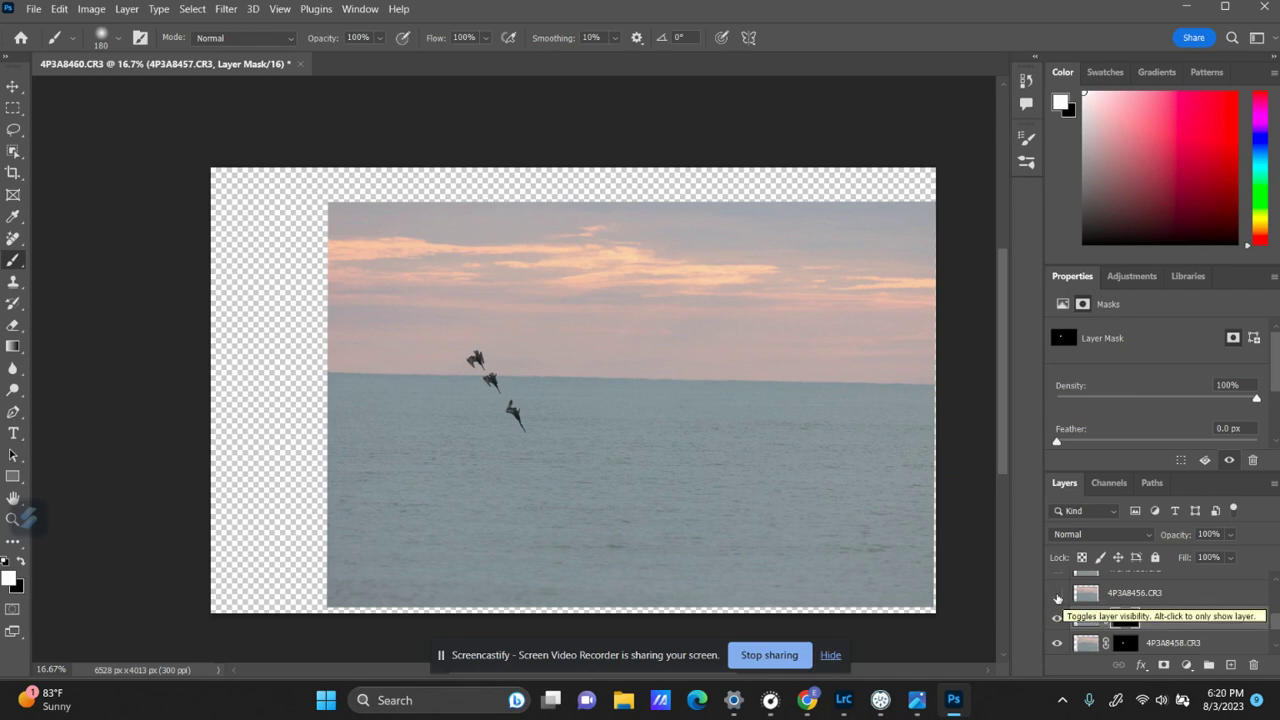
Show layer 4P3A8456.CR3, give it an inverted black mask, and paint its pelican back in with white
{"action": "left_click", "coordinate": [1057, 595]}
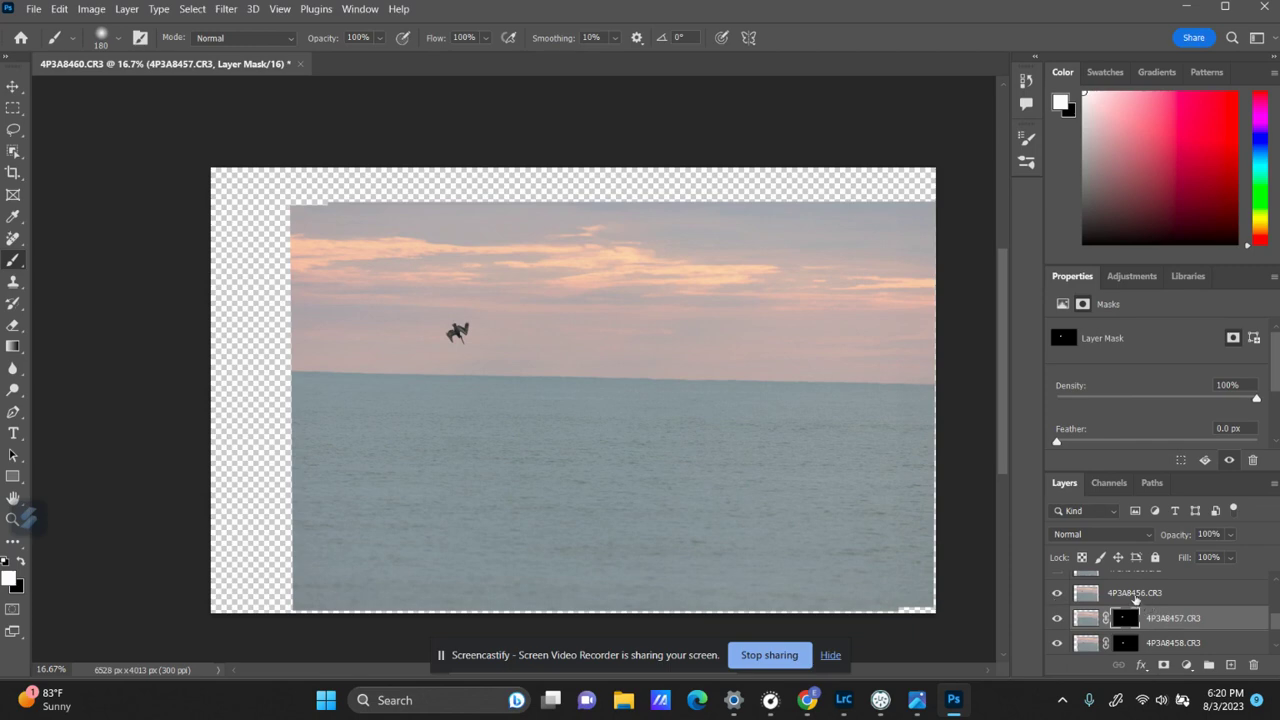
{"action": "left_click", "coordinate": [1135, 596]}
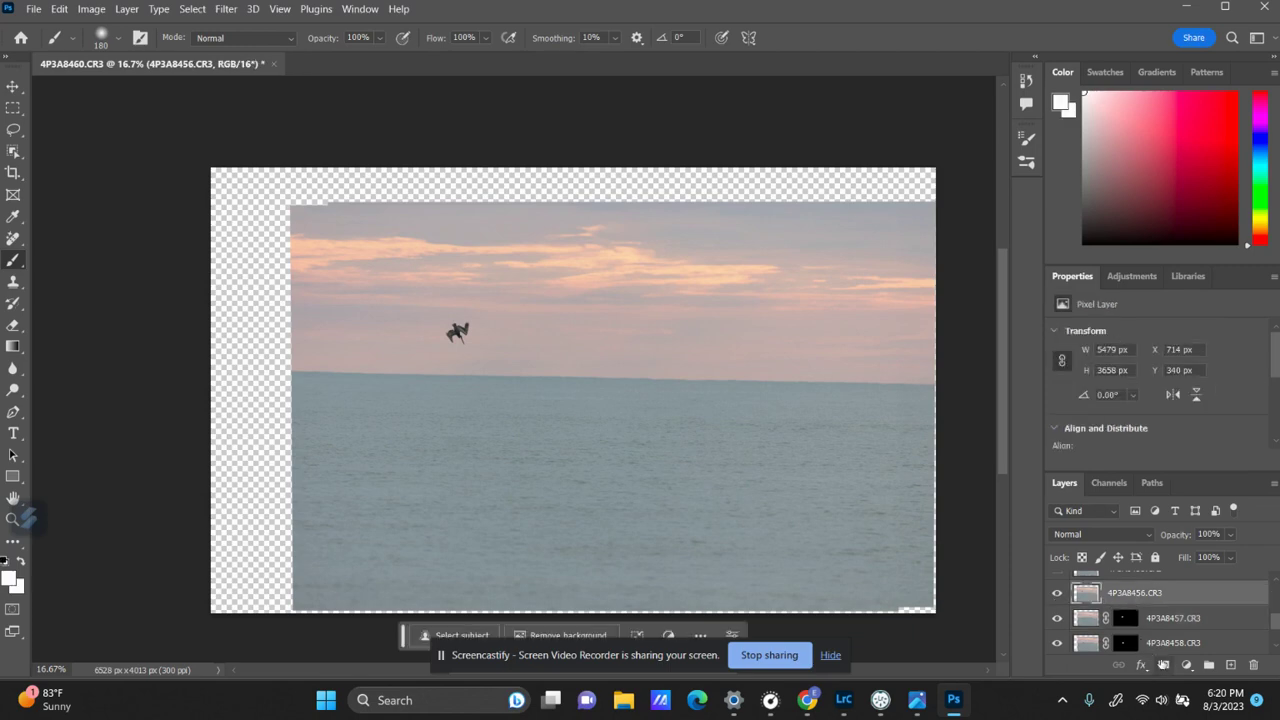
{"action": "left_click", "coordinate": [1163, 665]}
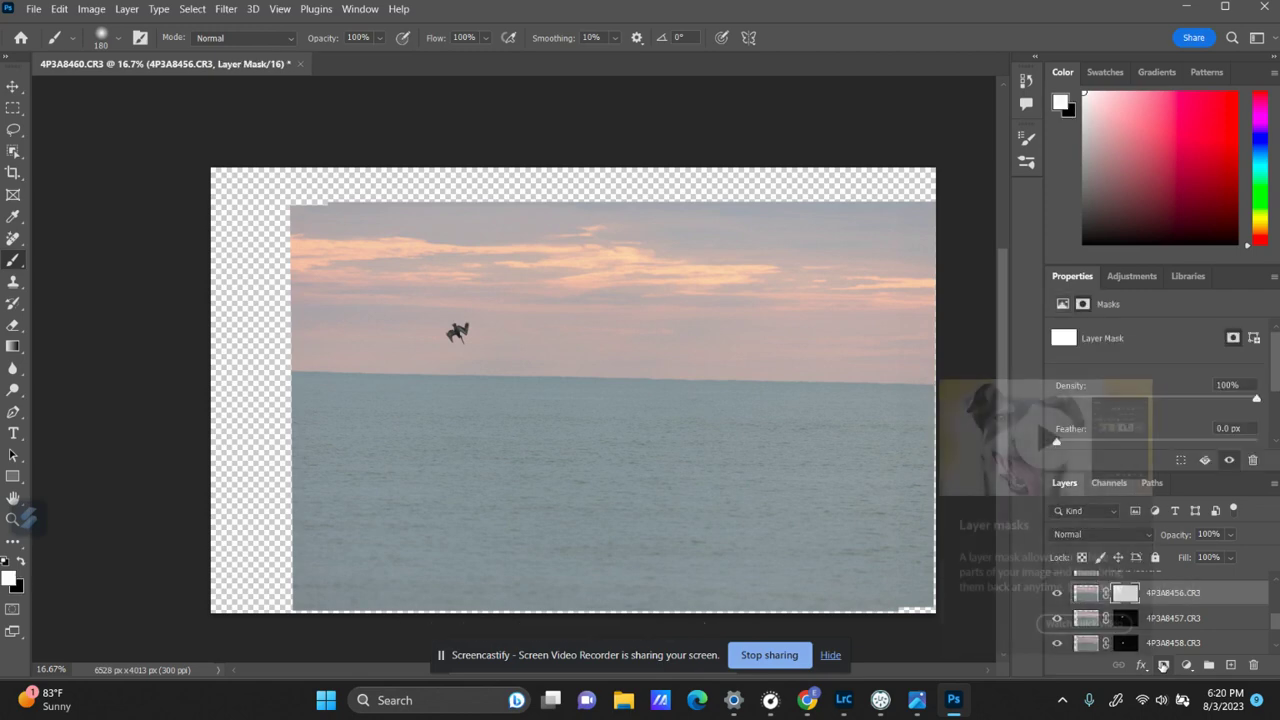
{"action": "key", "text": "ctrl+i"}
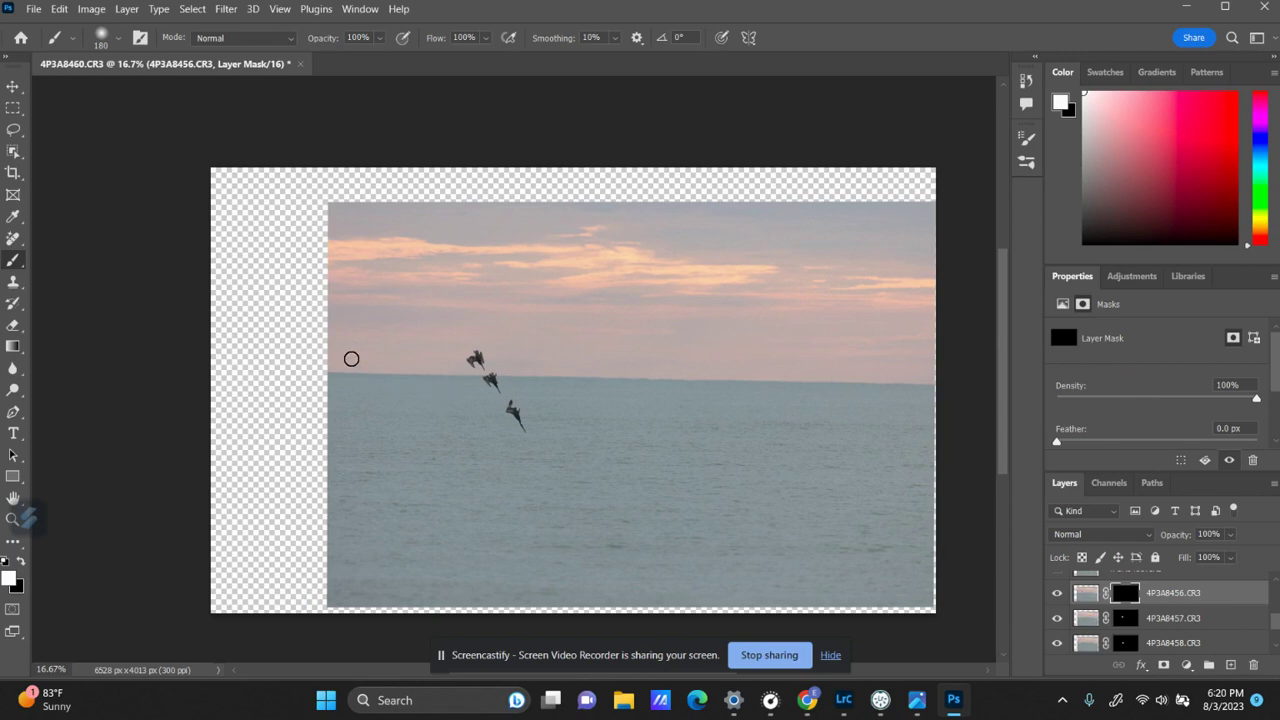
{"action": "left_click_drag", "start_coordinate": [457, 337], "coordinate": [467, 329]}
Show layer 4P3A8455.CR3, give it an inverted black mask, and paint its pelican back in with white
{"action": "scroll", "coordinate": [1276, 583], "scroll_direction": "up", "scroll_amount": 2}
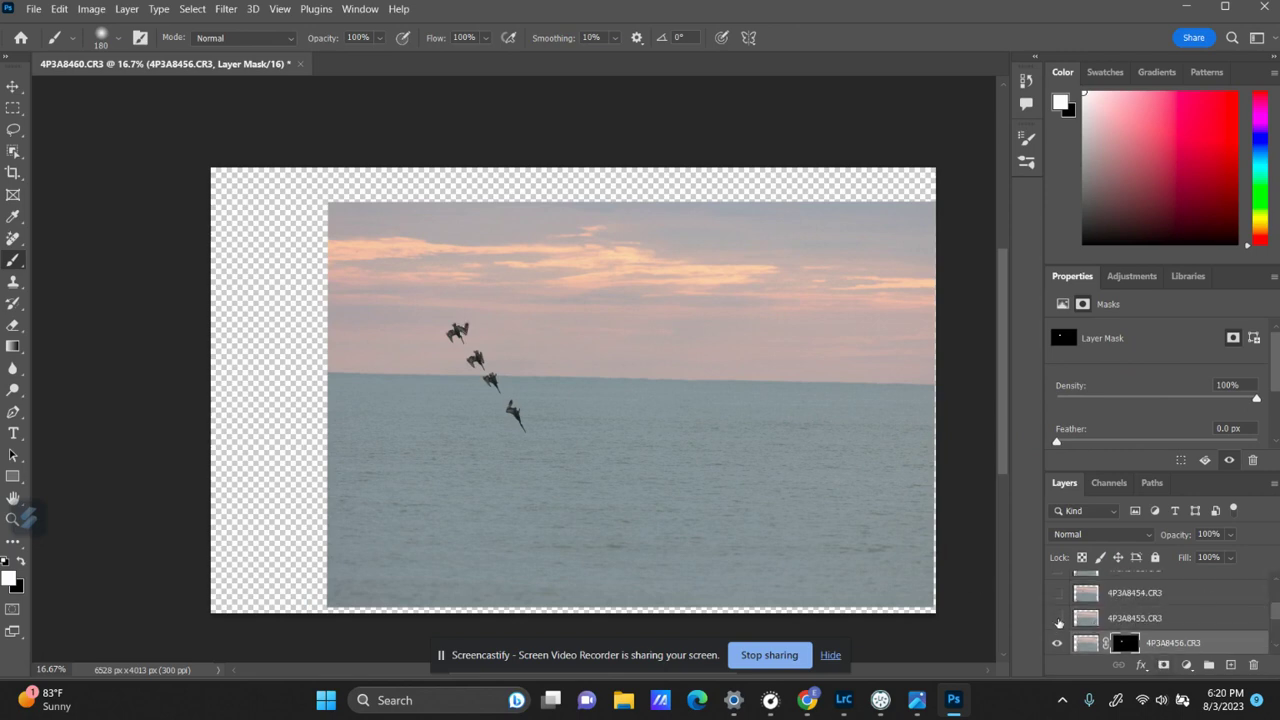
{"action": "left_click", "coordinate": [1059, 618]}
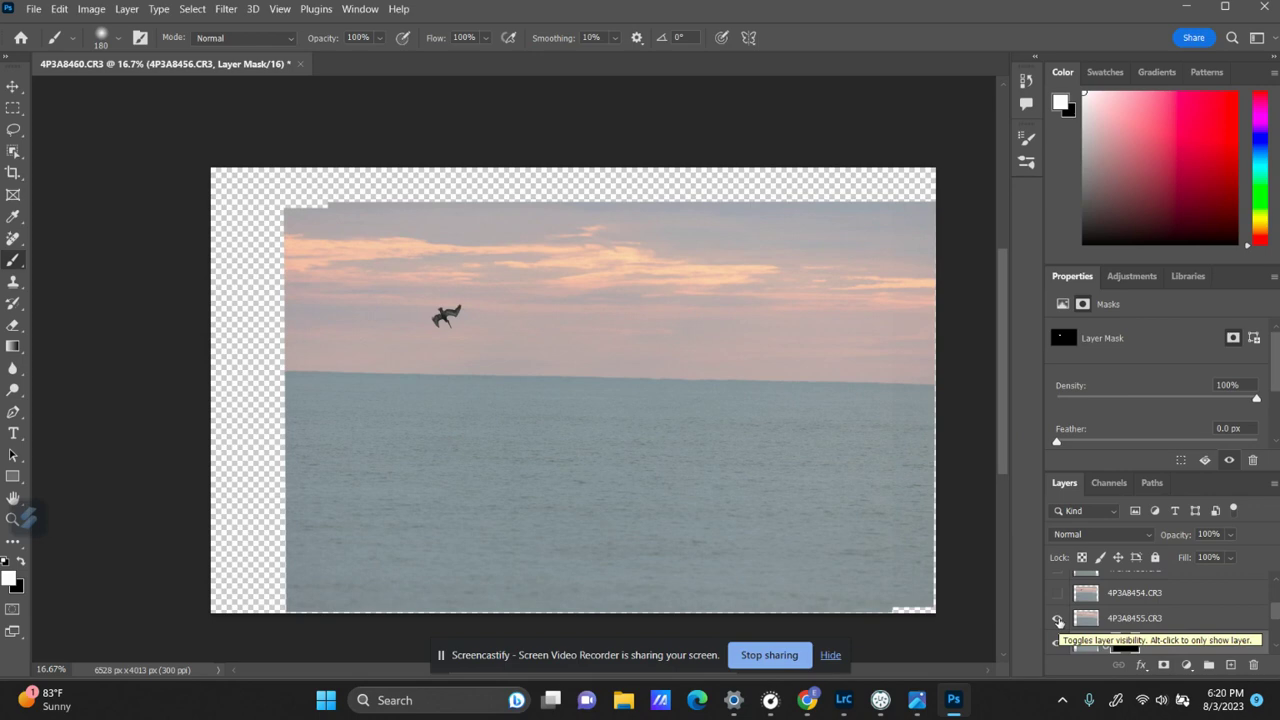
{"action": "left_click", "coordinate": [1130, 619]}
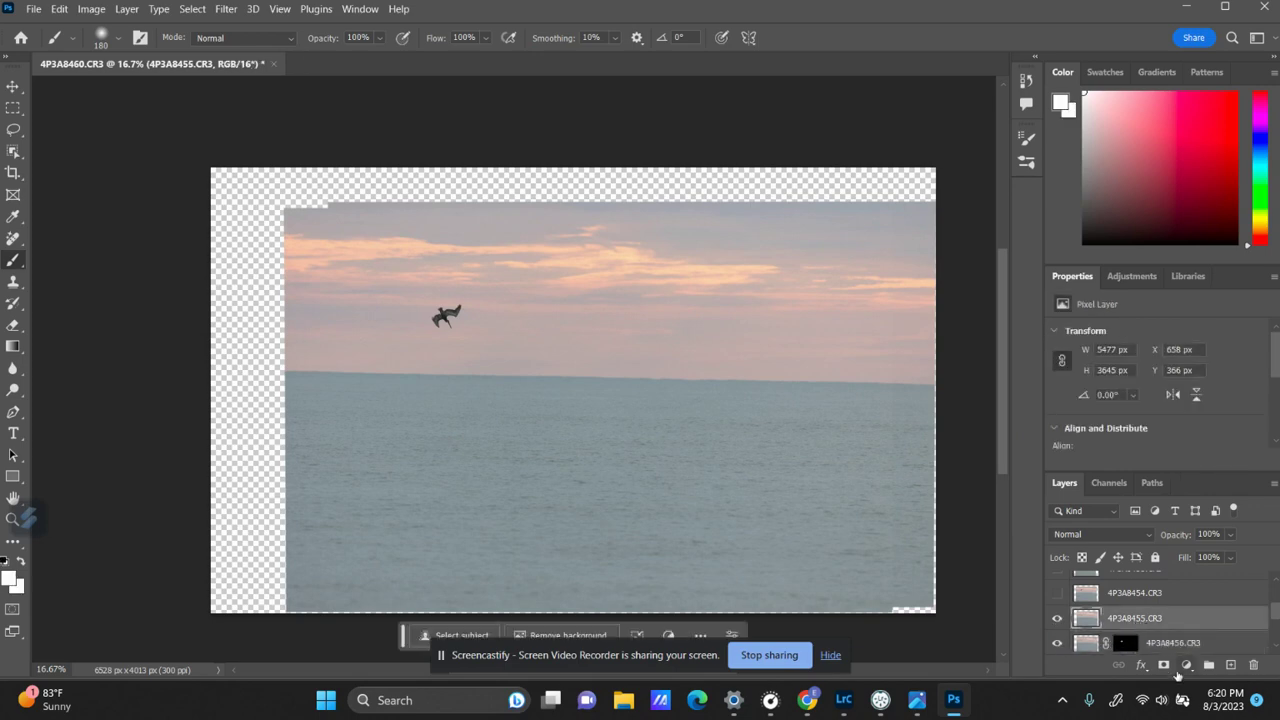
{"action": "left_click", "coordinate": [1163, 666]}
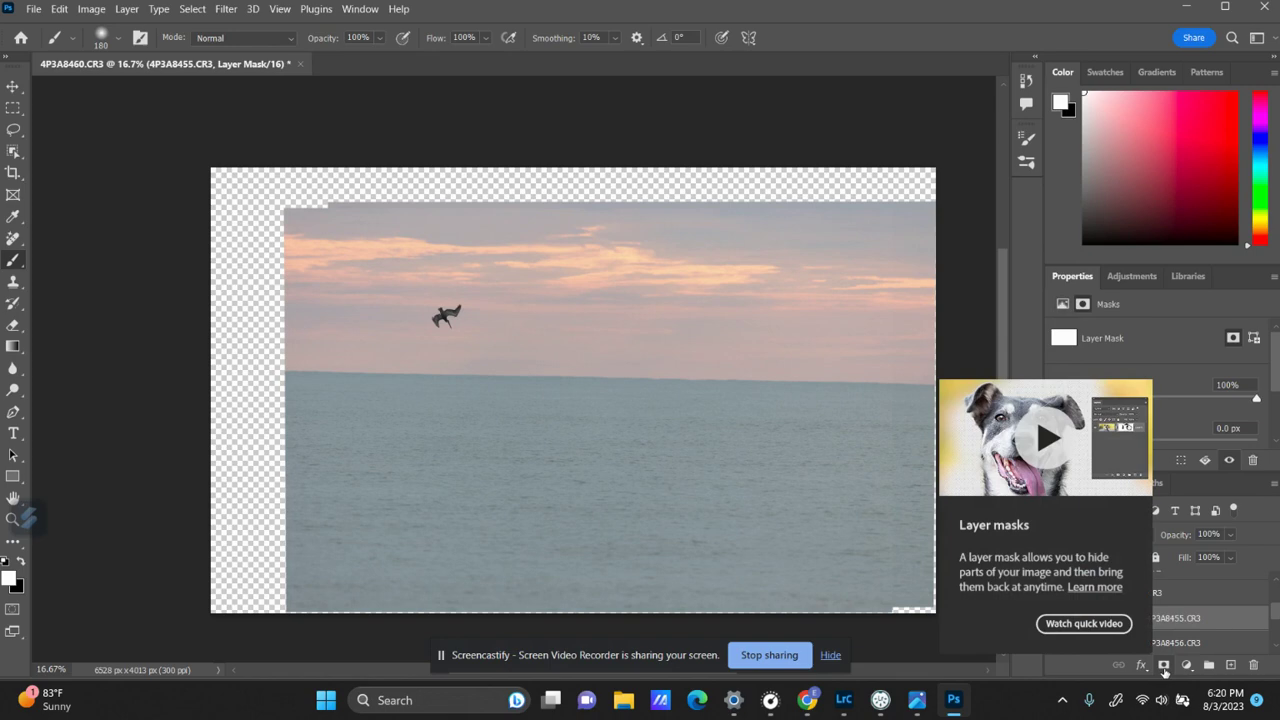
{"action": "key", "text": "ctrl+i"}
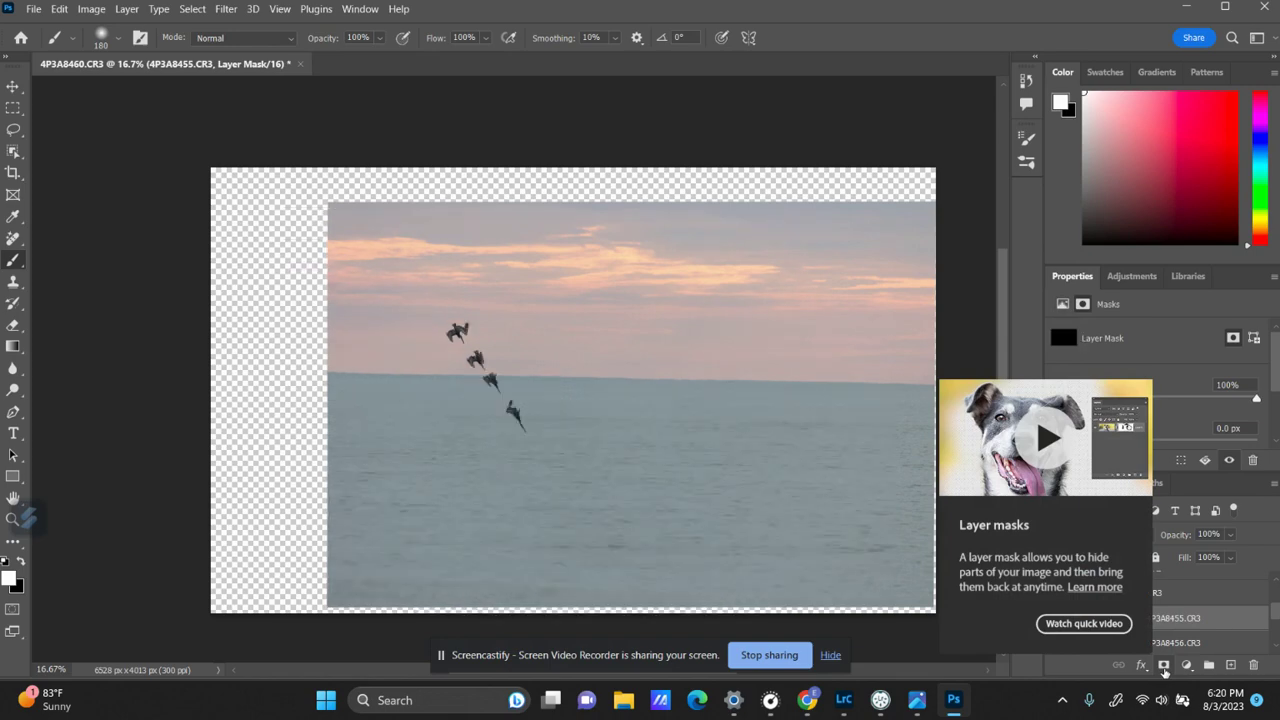
{"action": "left_click_drag", "start_coordinate": [438, 310], "coordinate": [446, 317]}
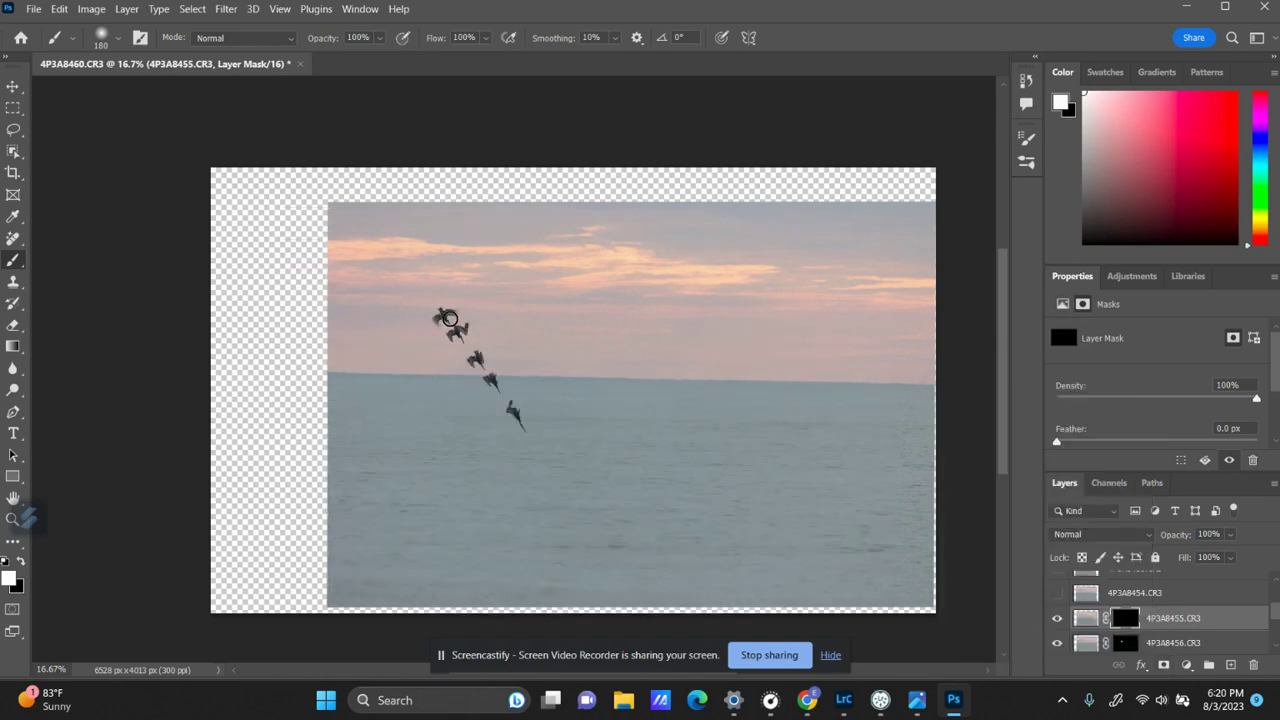
Finish revealing the 4P3A8455.CR3 pelican, and paint black on its mask with a 70 px brush to clear the overlap on the next bird's head
{"action": "left_click", "coordinate": [455, 306]}
{"action": "key", "text": "ctrl+plus"}
{"action": "key", "text": "ctrl+plus"}
{"action": "key", "text": "ctrl+plus"}
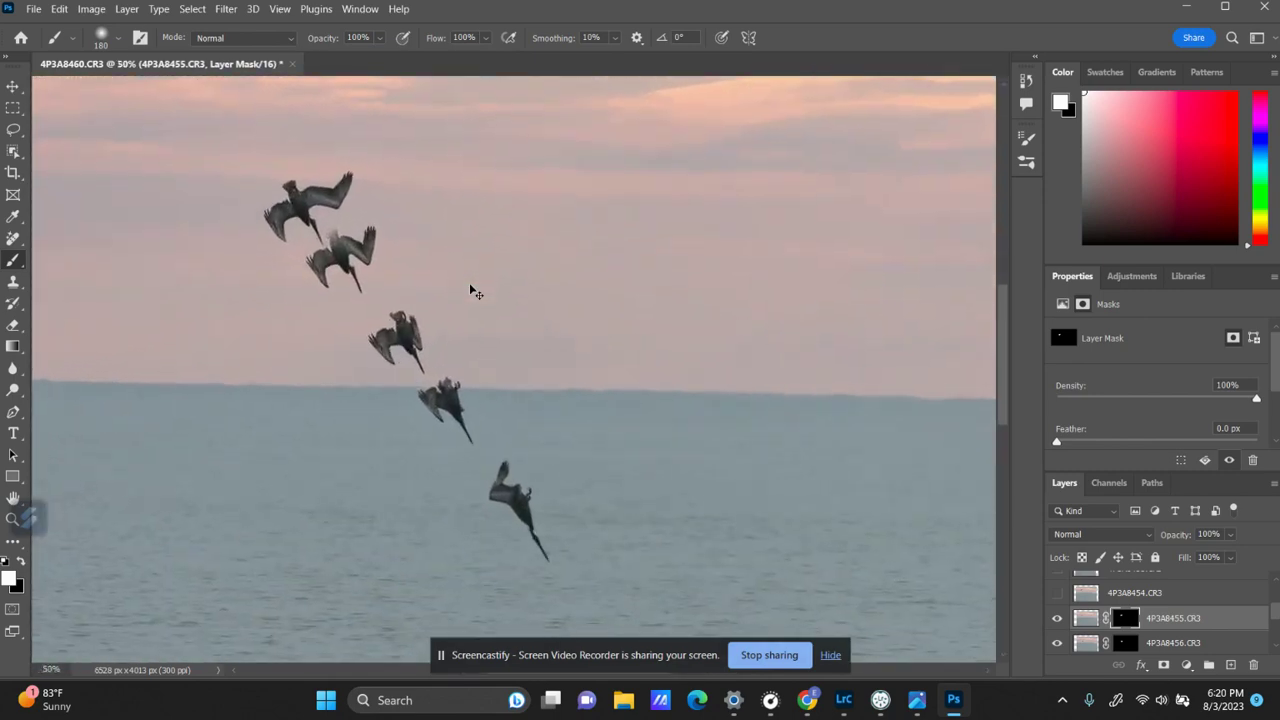
{"action": "key", "text": "ctrl+plus"}
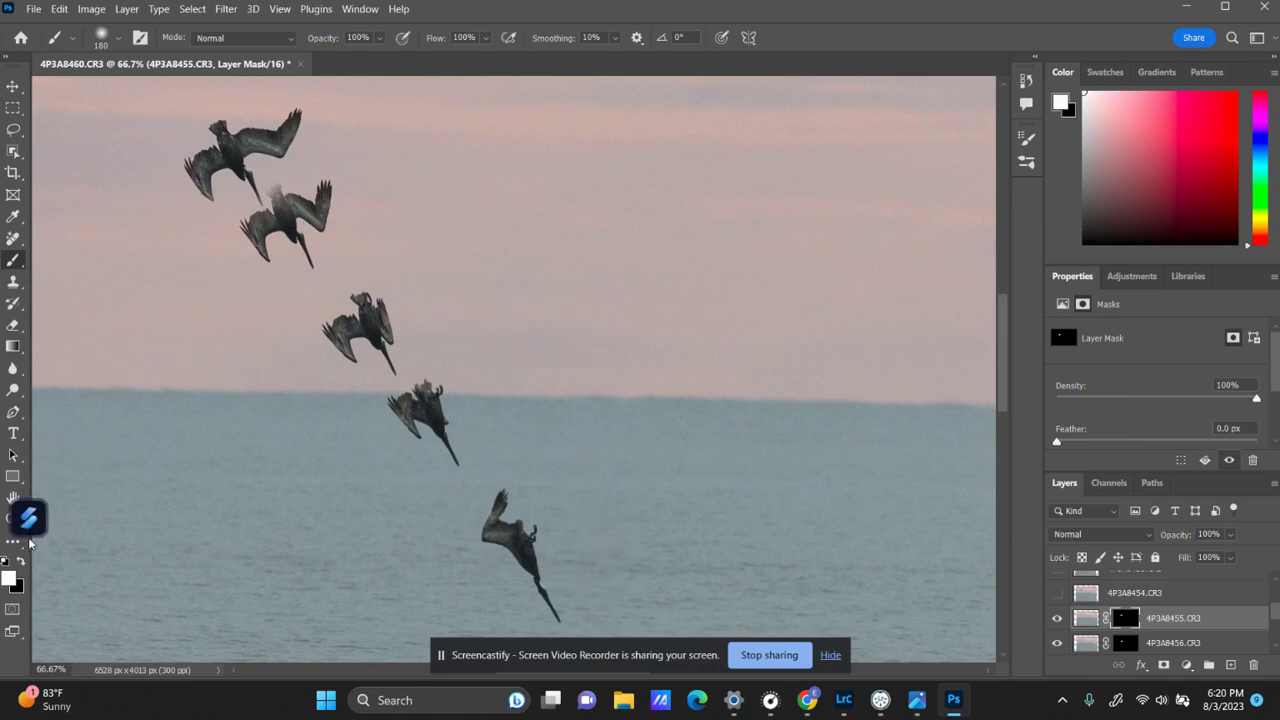
{"action": "key", "text": "bracketleft"}
{"action": "key", "text": "bracketleft"}
{"action": "key", "text": "bracketleft"}
{"action": "left_click", "coordinate": [20, 563]}
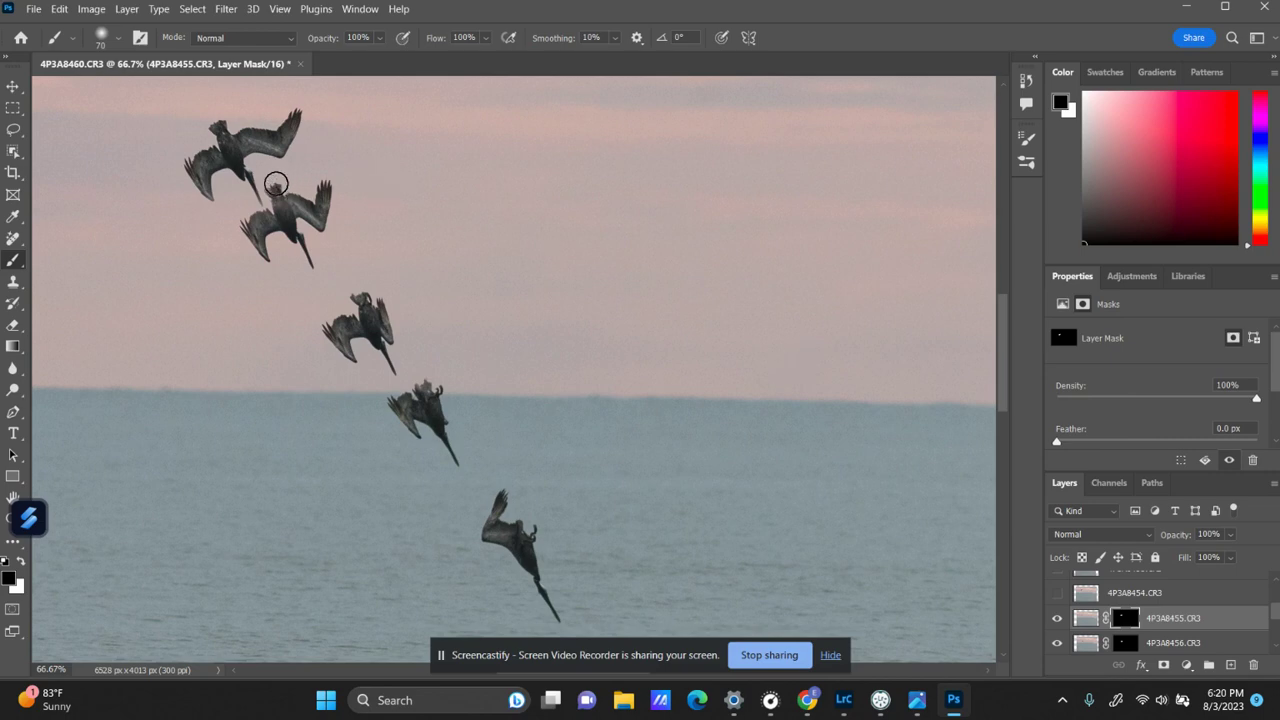
{"action": "left_click_drag", "start_coordinate": [276, 184], "coordinate": [289, 203]}
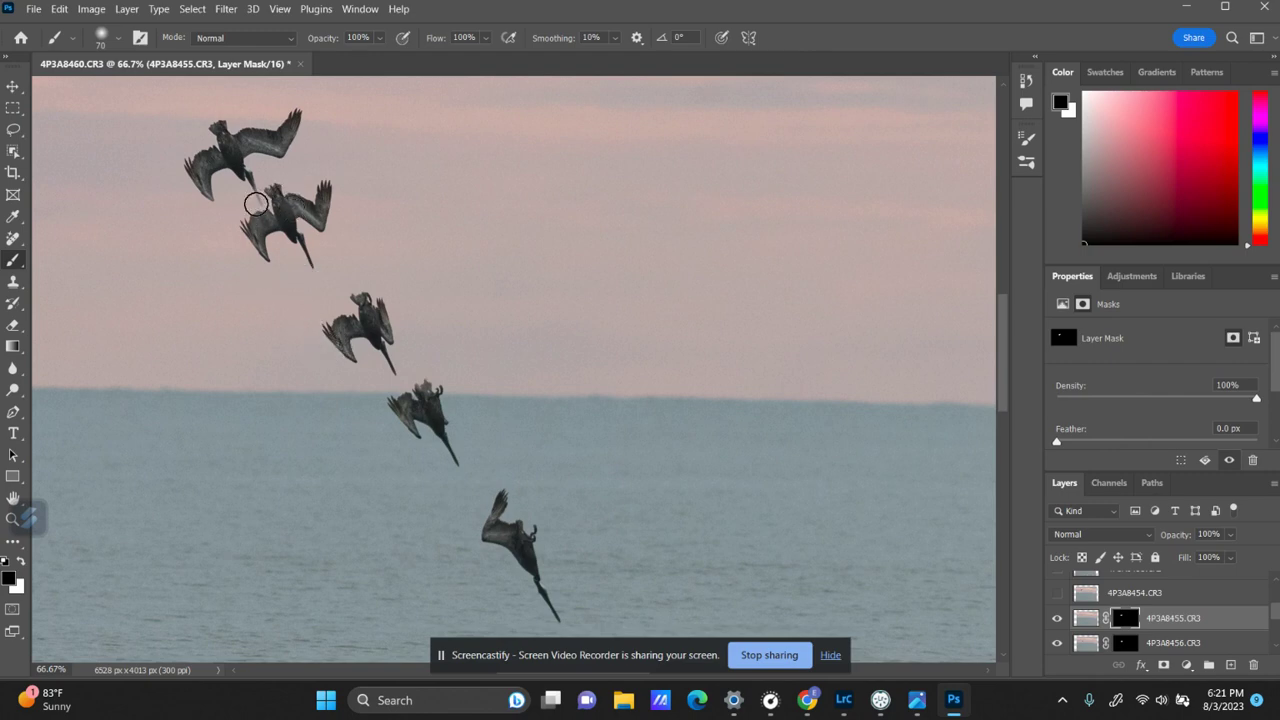
Restore the bill tip of the uppermost pelican by painting white on the 4P3A8455.CR3 mask with a 25 px brush
{"action": "left_click", "coordinate": [21, 562]}
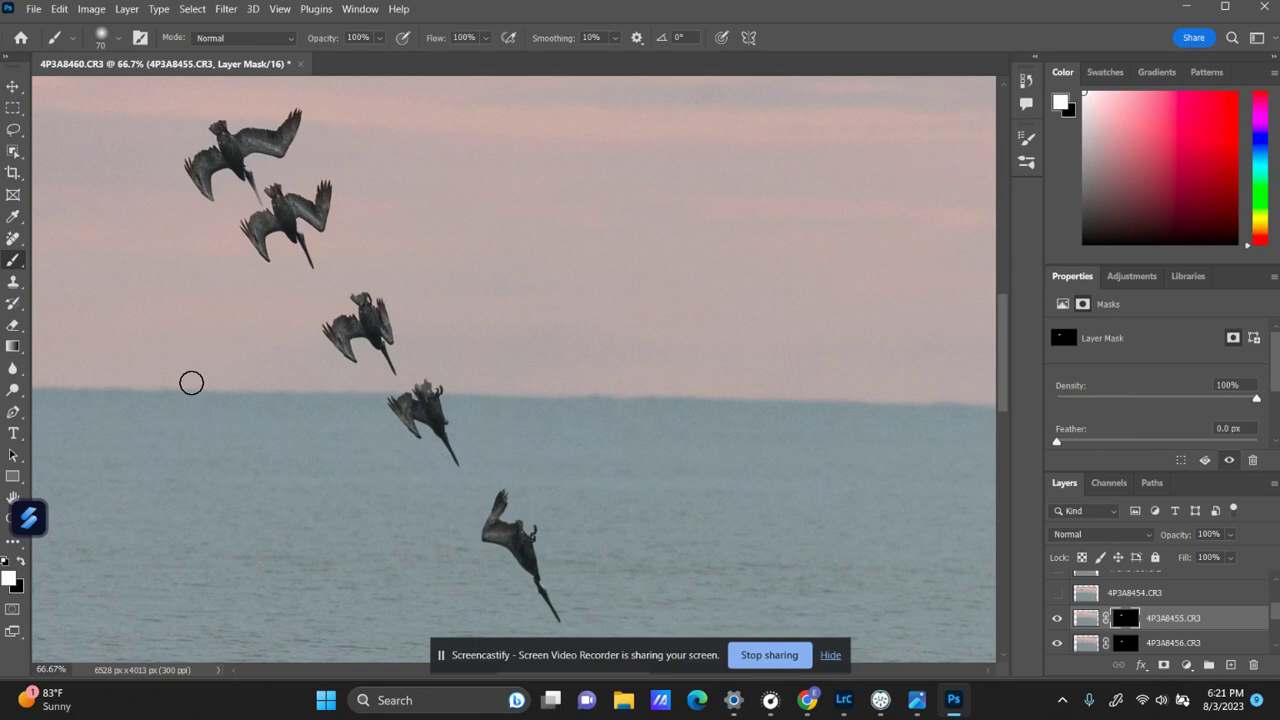
{"action": "key", "text": "bracketleft"}
{"action": "key", "text": "bracketleft"}
{"action": "key", "text": "bracketleft"}
{"action": "key", "text": "bracketleft"}
{"action": "key", "text": "bracketleft"}
{"action": "key", "text": "bracketleft"}
{"action": "key", "text": "bracketleft"}
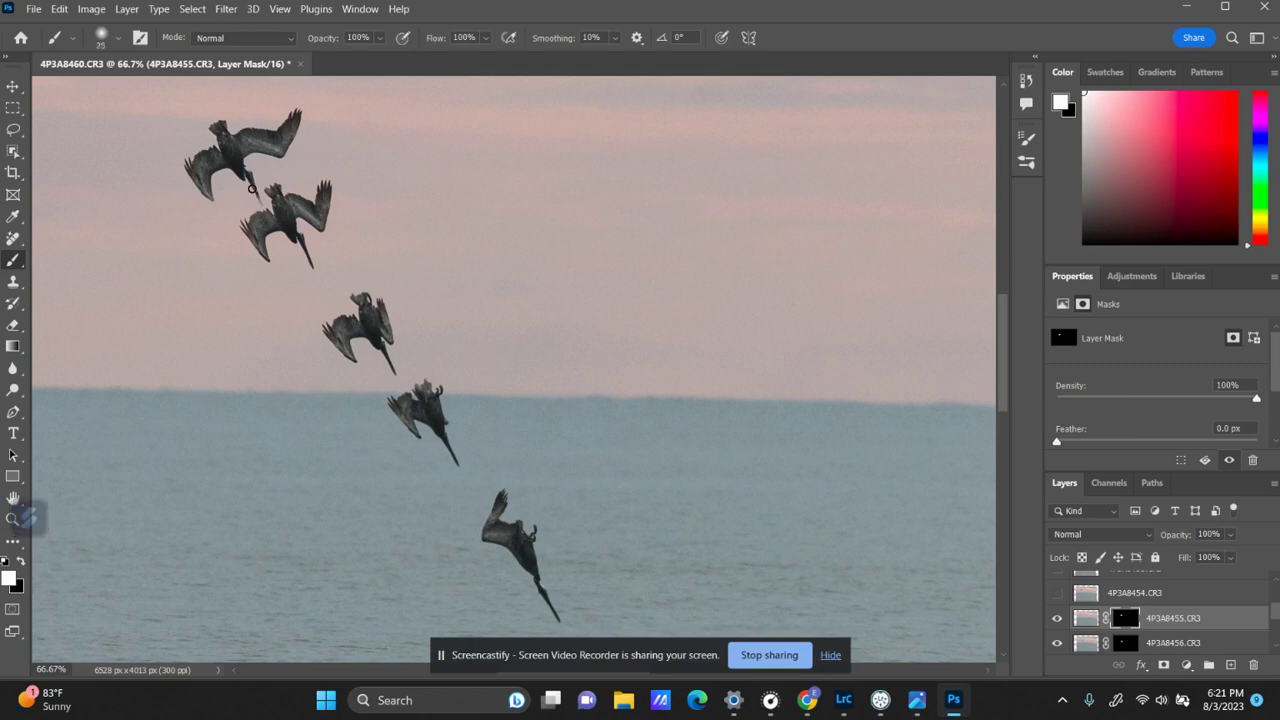
{"action": "key", "text": "bracketleft"}
{"action": "key", "text": "bracketleft"}
Show layer 4P3A8454.CR3 and give it a layer mask inverted to black
{"action": "key", "text": "ctrl+minus"}
{"action": "key", "text": "ctrl+minus"}
{"action": "key", "text": "ctrl+minus"}
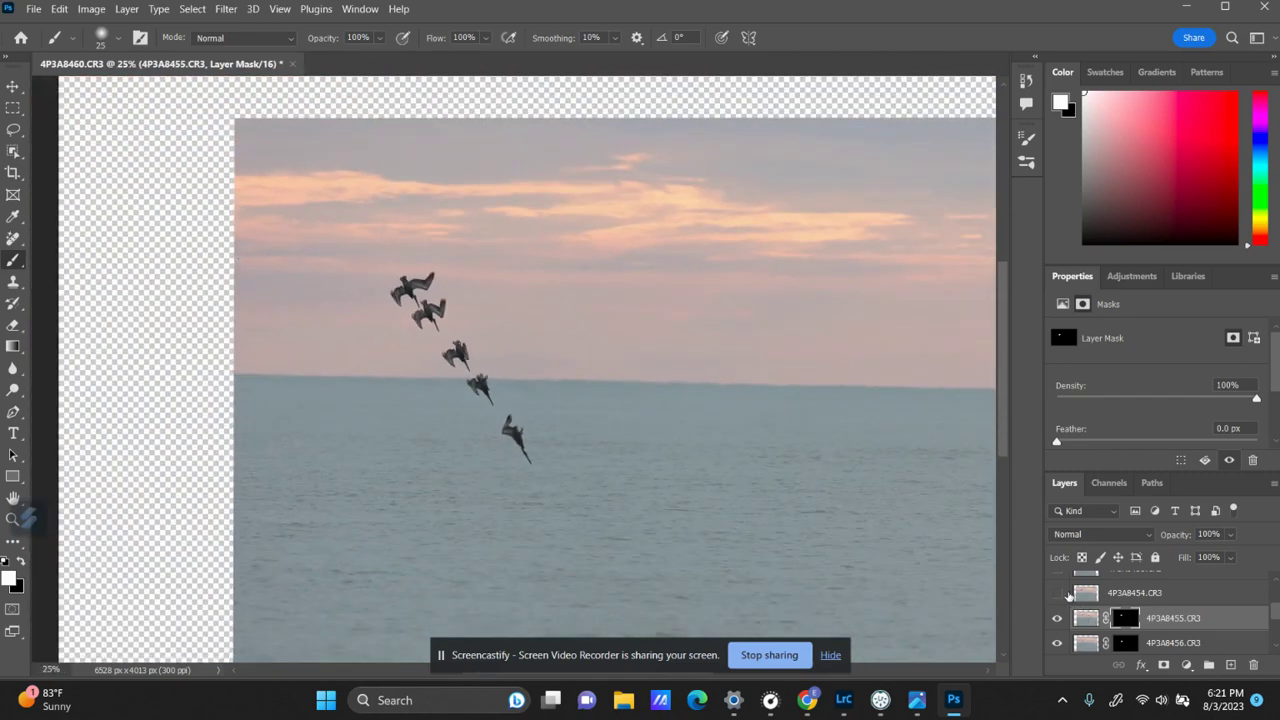
{"action": "right_click", "coordinate": [1062, 593]}
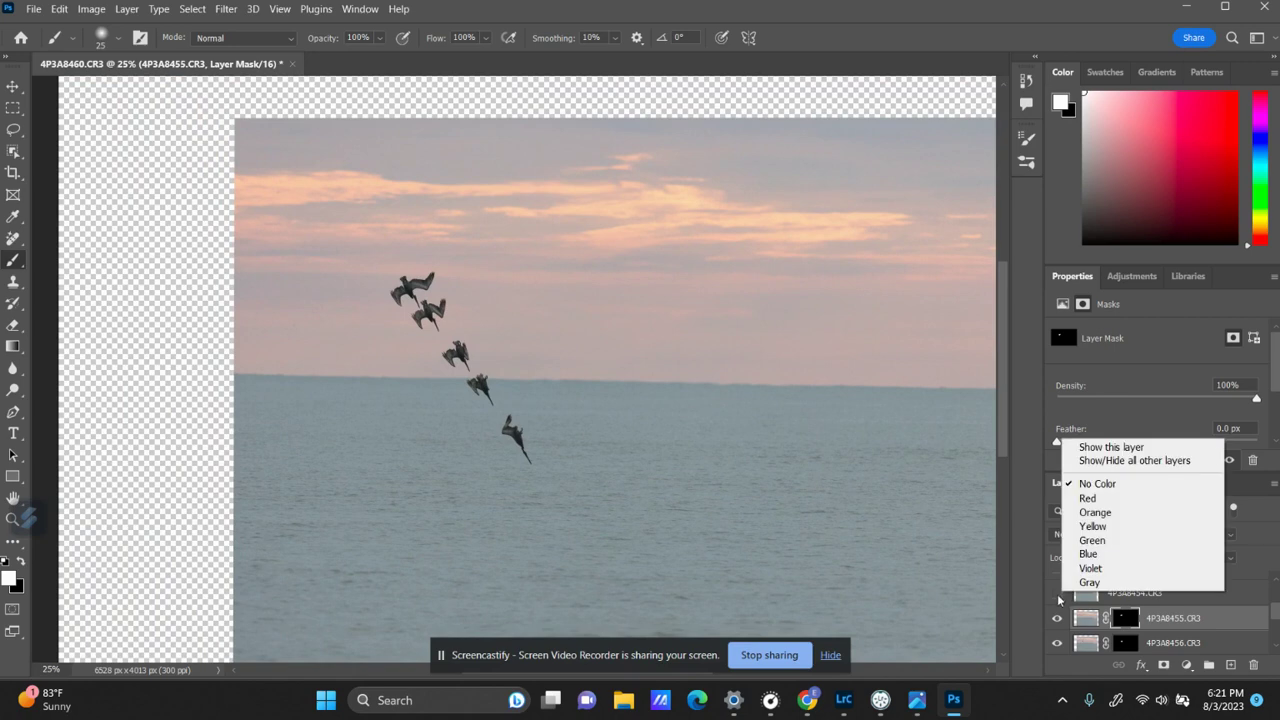
{"action": "left_click", "coordinate": [1059, 597]}
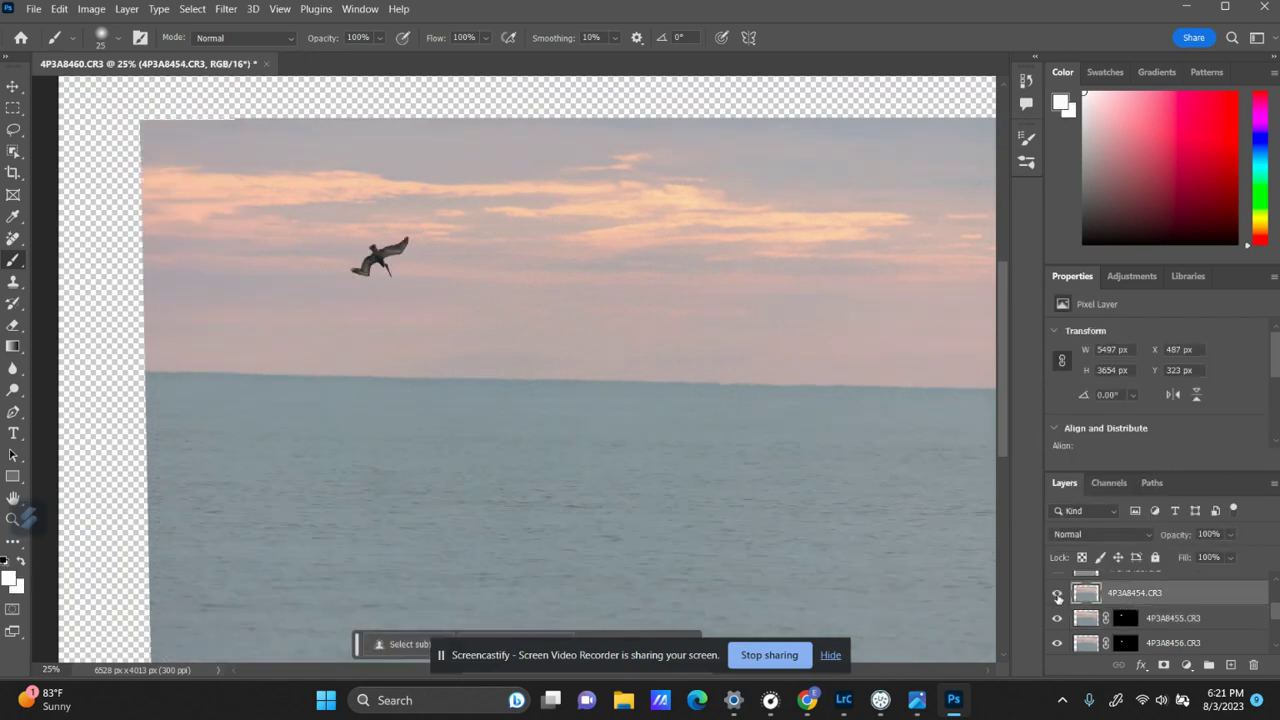
{"action": "left_click", "coordinate": [1057, 597]}
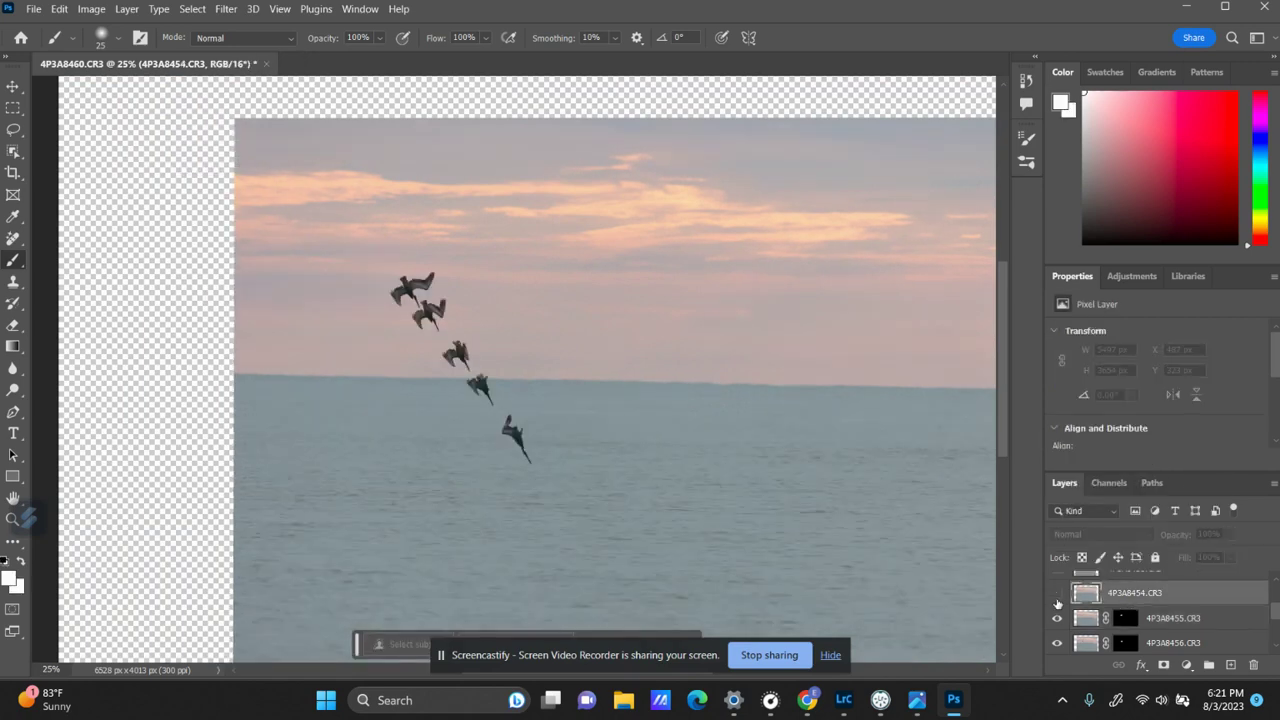
{"action": "left_click", "coordinate": [1057, 595]}
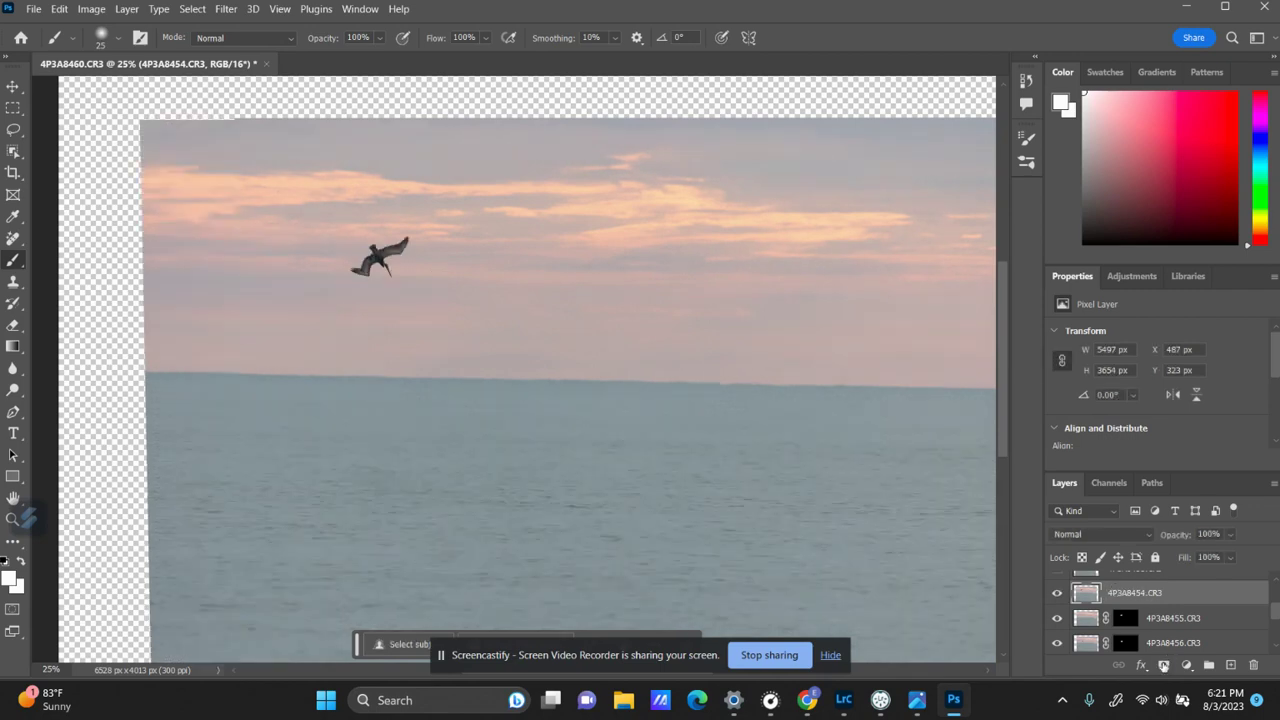
{"action": "left_click", "coordinate": [1163, 665]}
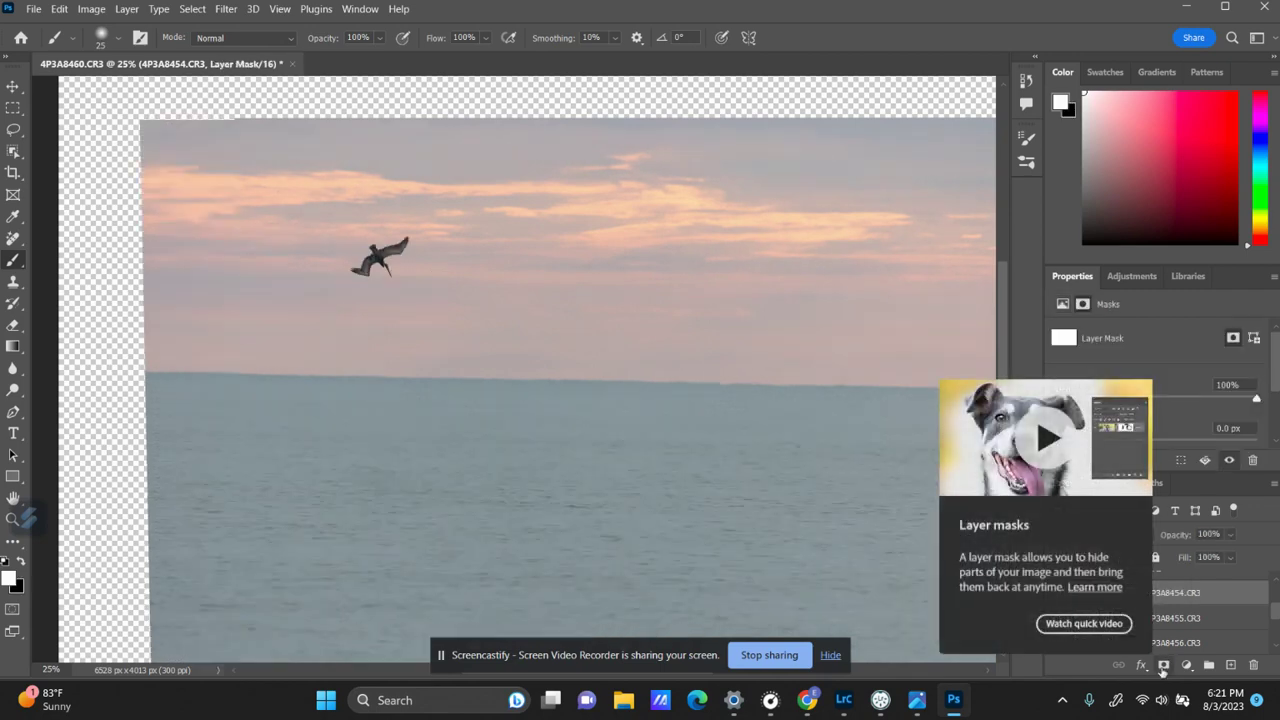
{"action": "key", "text": "ctrl+i"}
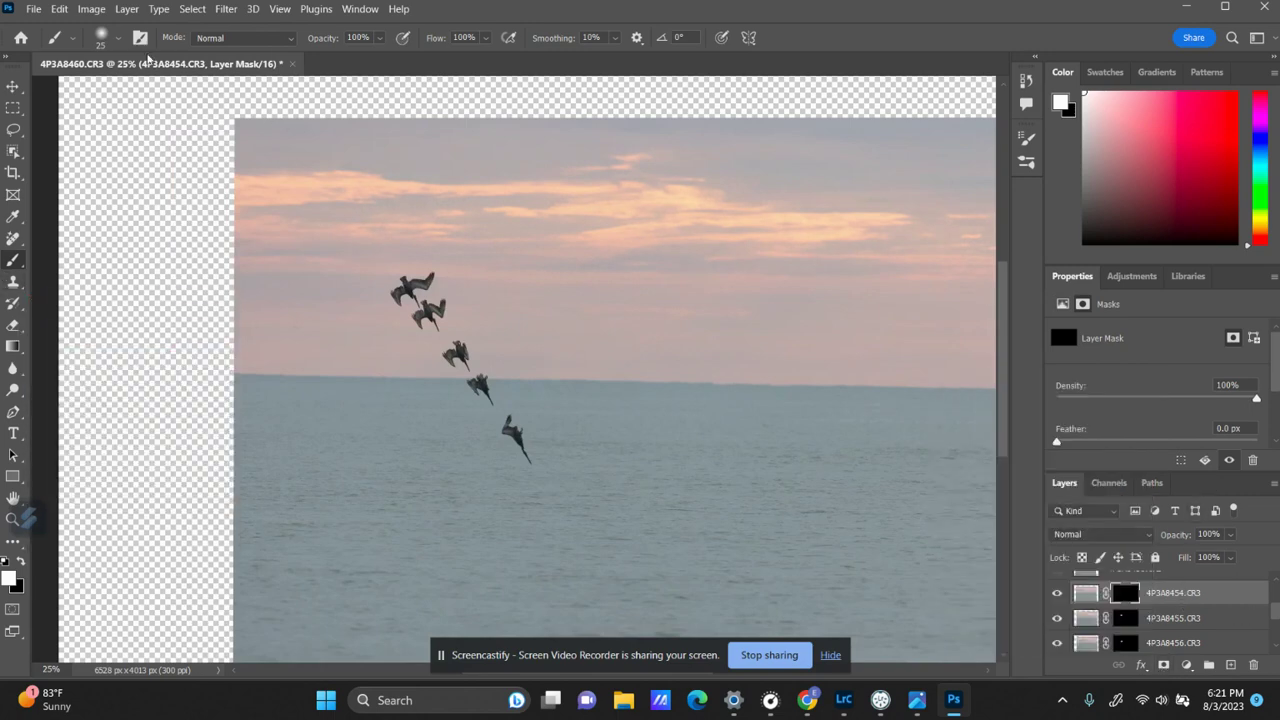
Set the brush size to 161 px and paint the 4P3A8454.CR3 pelican back in with white on the mask
{"action": "left_click", "coordinate": [118, 38]}
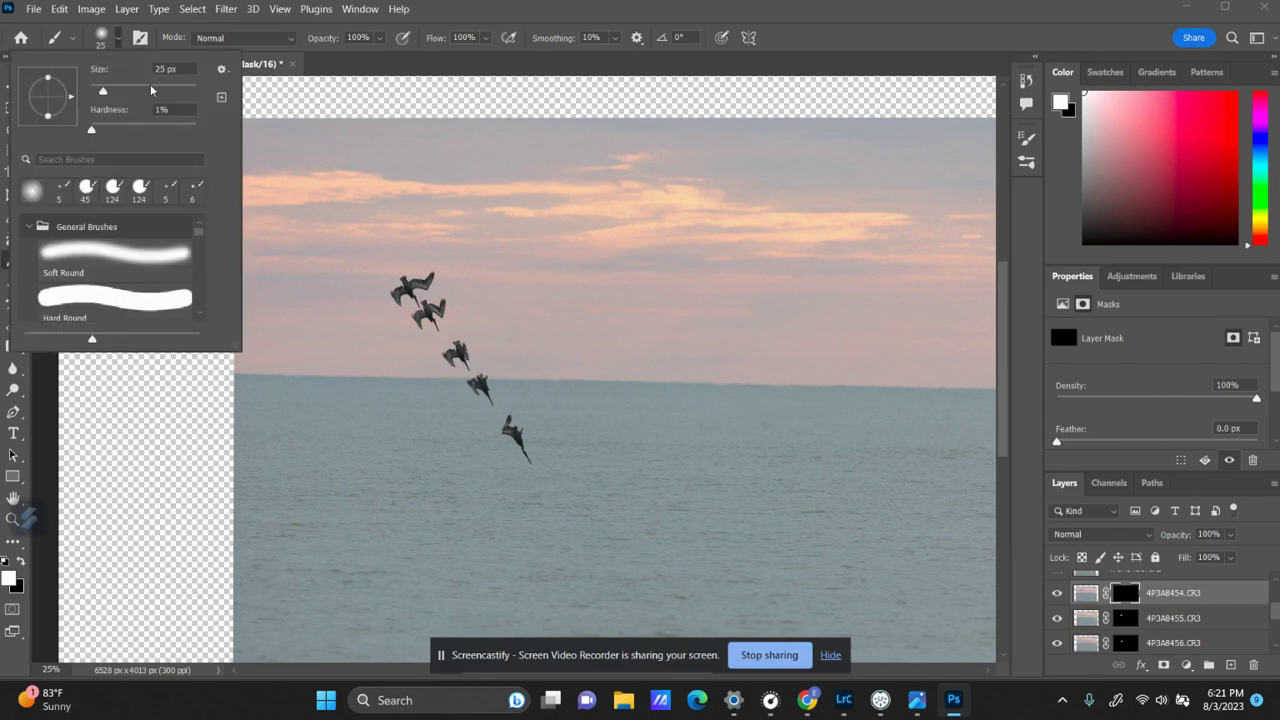
{"action": "left_click_drag", "start_coordinate": [151, 90], "coordinate": [159, 90]}
{"action": "left_click", "coordinate": [386, 249]}
{"action": "mouse_move", "coordinate": [386, 249]}
{"action": "left_mouse_down"}
{"action": "mouse_move", "coordinate": [366, 262]}
{"action": "mouse_move", "coordinate": [392, 250]}
{"action": "mouse_move", "coordinate": [394, 262]}
{"action": "mouse_move", "coordinate": [362, 272]}
{"action": "left_mouse_up"}
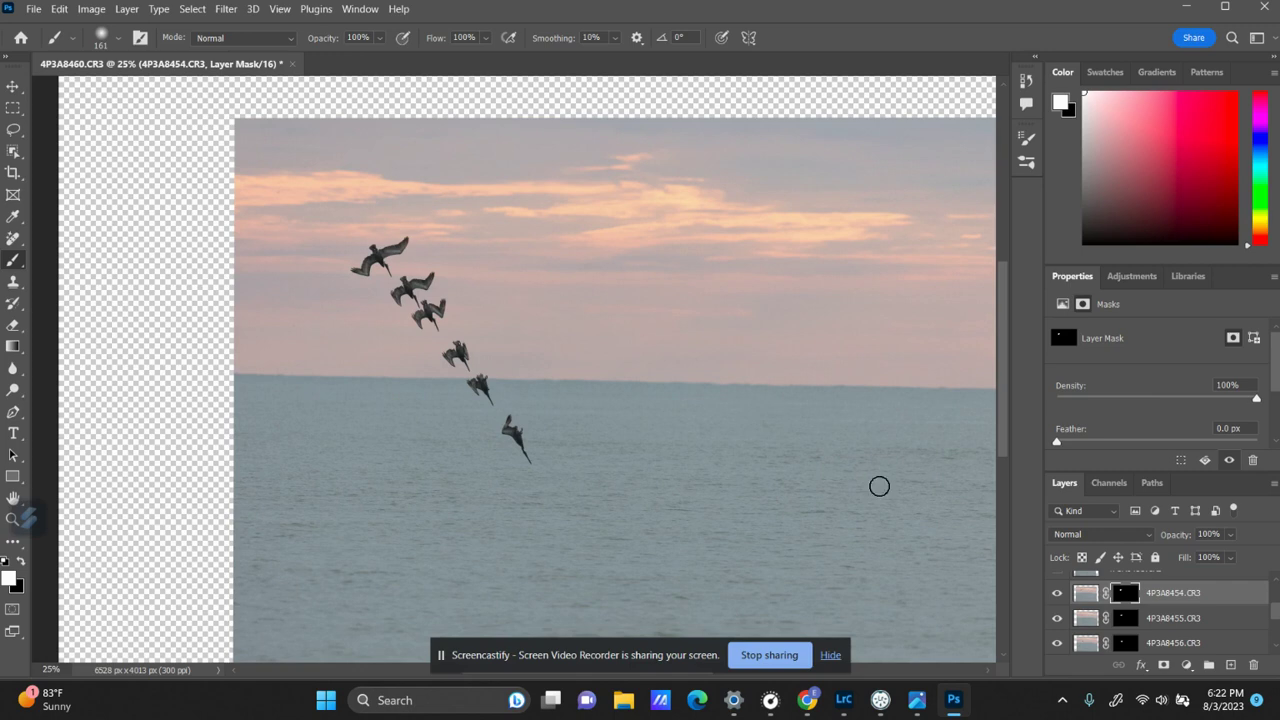
Paint white on the 4P3A8454.CR3 mask along the photo's left edge to extend the sky and sea into the transparent area
{"action": "scroll", "coordinate": [1276, 587], "scroll_direction": "up", "scroll_amount": 3}
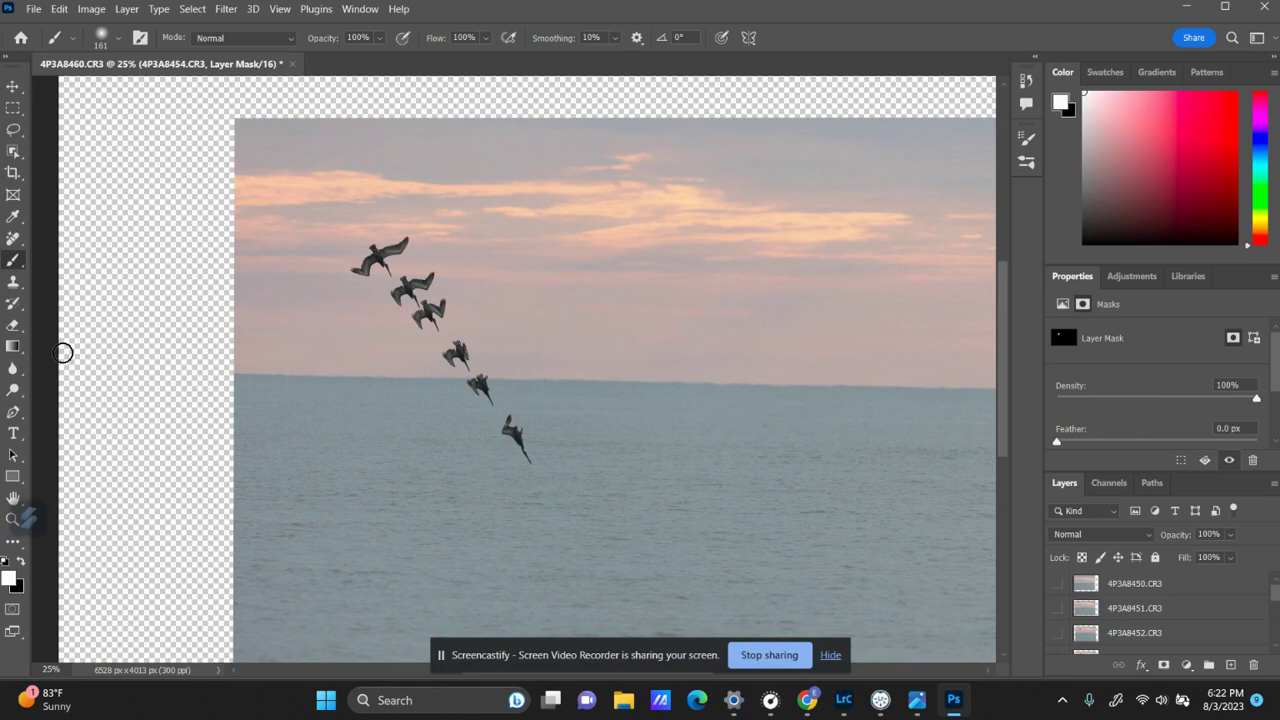
{"action": "mouse_move", "coordinate": [231, 214]}
{"action": "left_mouse_down"}
{"action": "mouse_move", "coordinate": [223, 251]}
{"action": "mouse_move", "coordinate": [222, 165]}
{"action": "left_mouse_up"}
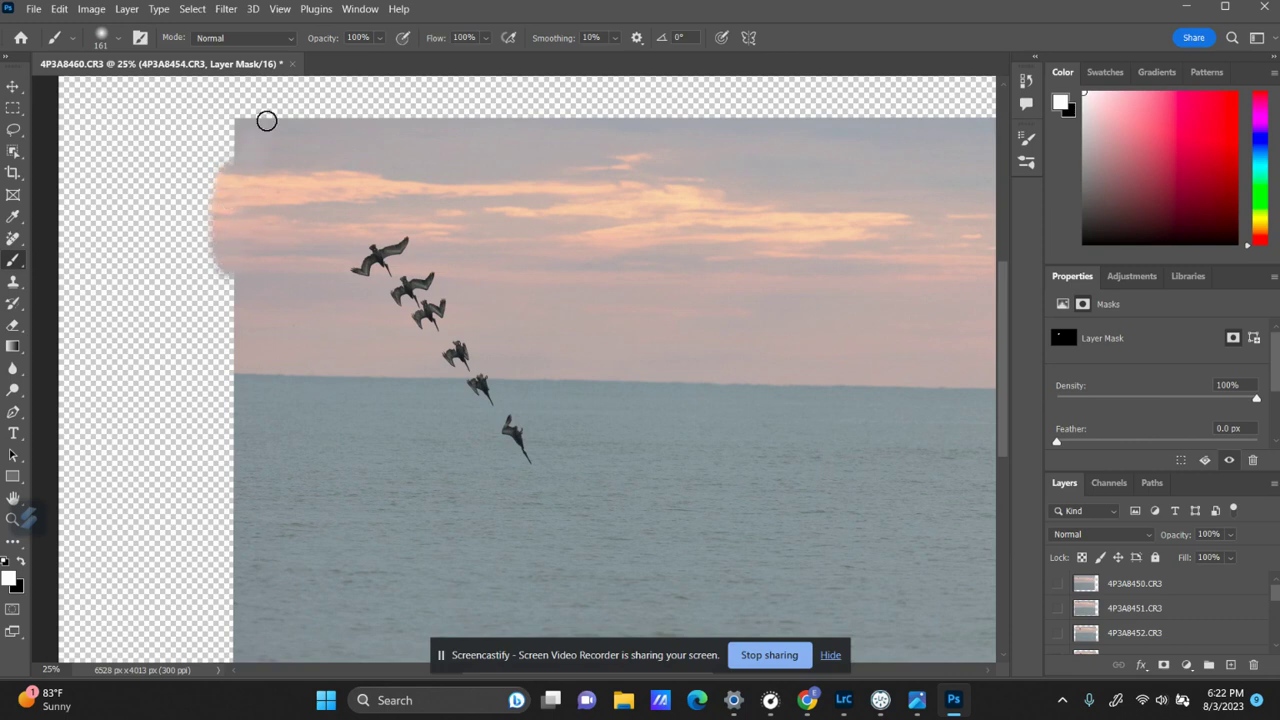
{"action": "mouse_move", "coordinate": [266, 120]}
{"action": "left_mouse_down"}
{"action": "mouse_move", "coordinate": [175, 204]}
{"action": "mouse_move", "coordinate": [187, 282]}
{"action": "mouse_move", "coordinate": [213, 222]}
{"action": "mouse_move", "coordinate": [202, 358]}
{"action": "mouse_move", "coordinate": [251, 400]}
{"action": "mouse_move", "coordinate": [244, 410]}
{"action": "mouse_move", "coordinate": [224, 399]}
{"action": "mouse_move", "coordinate": [206, 374]}
{"action": "mouse_move", "coordinate": [187, 427]}
{"action": "left_mouse_up"}
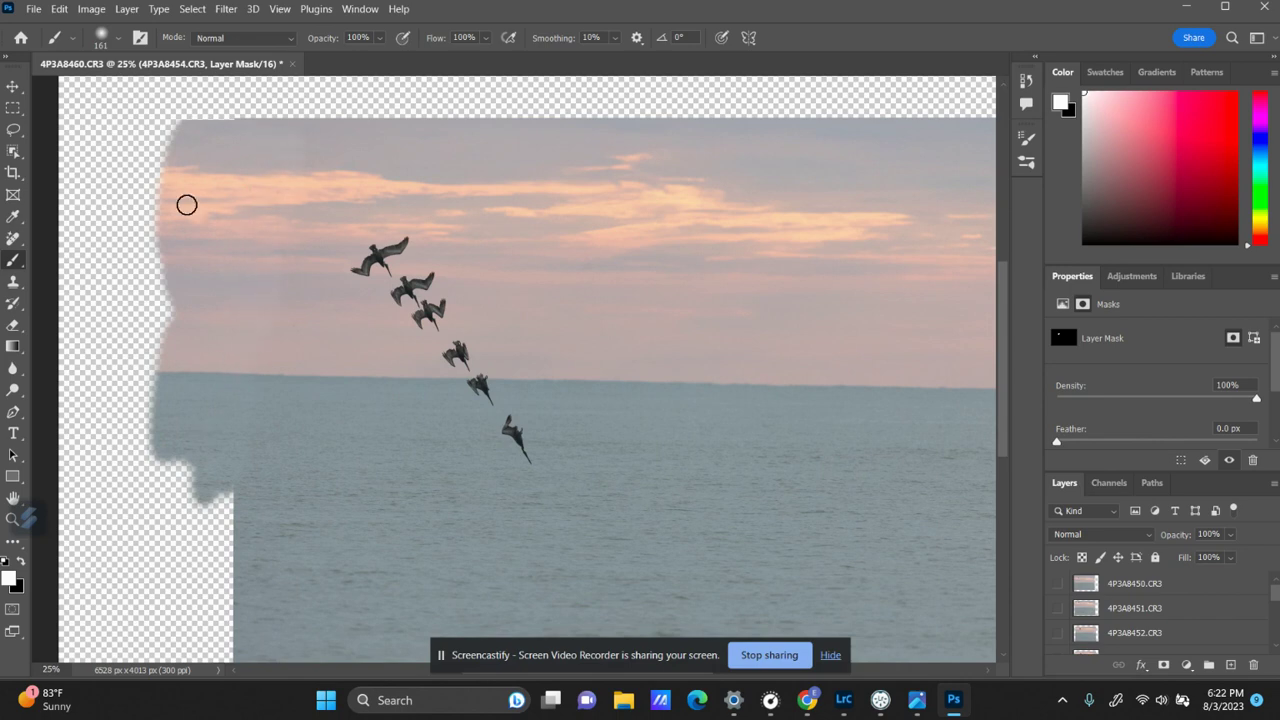
{"action": "mouse_move", "coordinate": [187, 205]}
{"action": "left_mouse_down"}
{"action": "mouse_move", "coordinate": [156, 241]}
{"action": "mouse_move", "coordinate": [171, 229]}
{"action": "mouse_move", "coordinate": [174, 168]}
{"action": "mouse_move", "coordinate": [171, 285]}
{"action": "mouse_move", "coordinate": [151, 330]}
{"action": "mouse_move", "coordinate": [173, 435]}
{"action": "mouse_move", "coordinate": [195, 122]}
{"action": "mouse_move", "coordinate": [151, 136]}
{"action": "mouse_move", "coordinate": [150, 111]}
{"action": "mouse_move", "coordinate": [126, 156]}
{"action": "mouse_move", "coordinate": [122, 118]}
{"action": "left_mouse_up"}
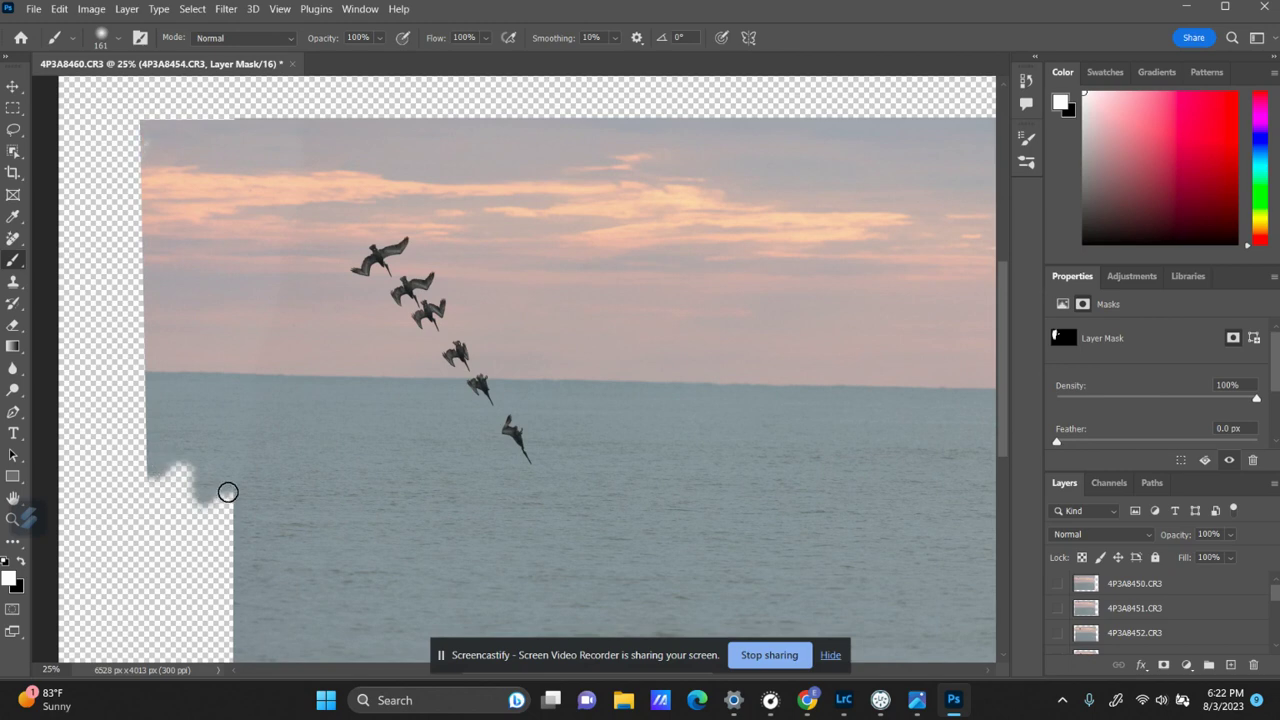
{"action": "mouse_move", "coordinate": [229, 491]}
{"action": "left_mouse_down"}
{"action": "mouse_move", "coordinate": [200, 568]}
{"action": "mouse_move", "coordinate": [200, 512]}
{"action": "mouse_move", "coordinate": [182, 588]}
{"action": "mouse_move", "coordinate": [182, 525]}
{"action": "mouse_move", "coordinate": [169, 573]}
{"action": "mouse_move", "coordinate": [169, 457]}
{"action": "mouse_move", "coordinate": [155, 474]}
{"action": "mouse_move", "coordinate": [162, 659]}
{"action": "mouse_move", "coordinate": [167, 670]}
{"action": "mouse_move", "coordinate": [193, 659]}
{"action": "mouse_move", "coordinate": [206, 568]}
{"action": "mouse_move", "coordinate": [219, 568]}
{"action": "mouse_move", "coordinate": [225, 611]}
{"action": "mouse_move", "coordinate": [237, 580]}
{"action": "mouse_move", "coordinate": [248, 659]}
{"action": "left_mouse_up"}
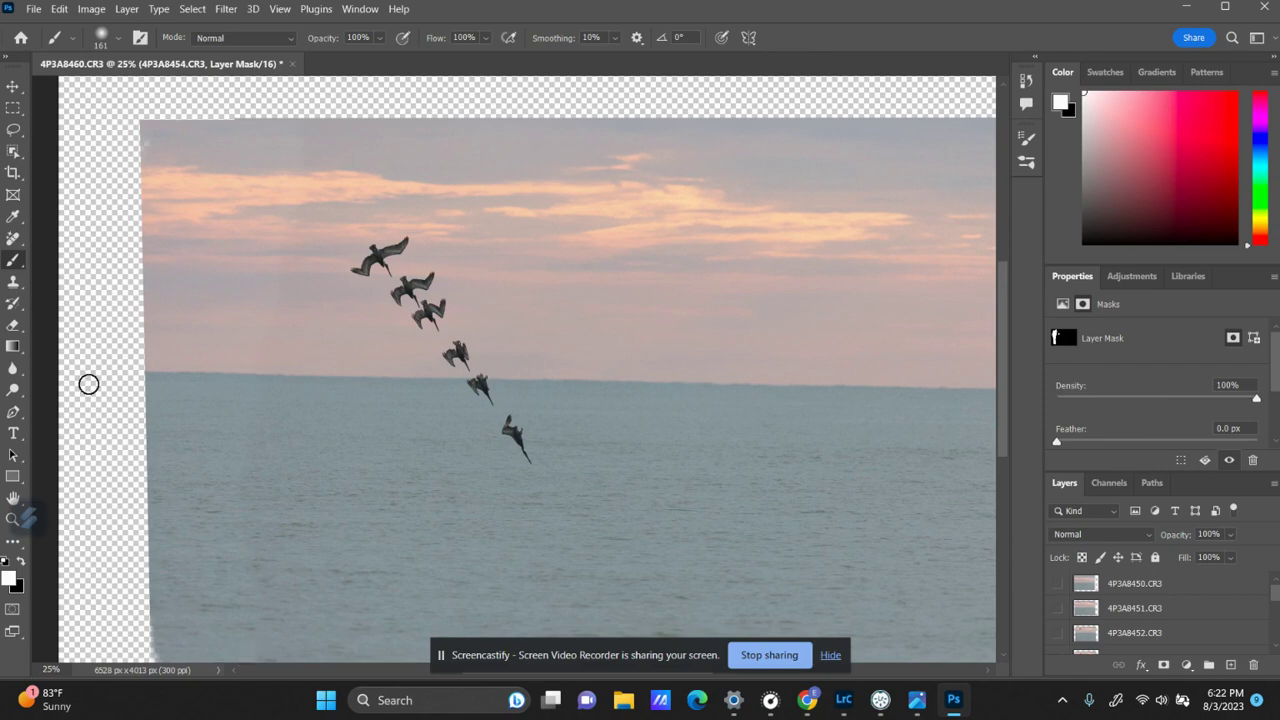
Frame a portrait crop at the 4 : 5 (8 : 10) ratio tightly around the six diving pelicans
{"action": "left_click", "coordinate": [13, 173]}
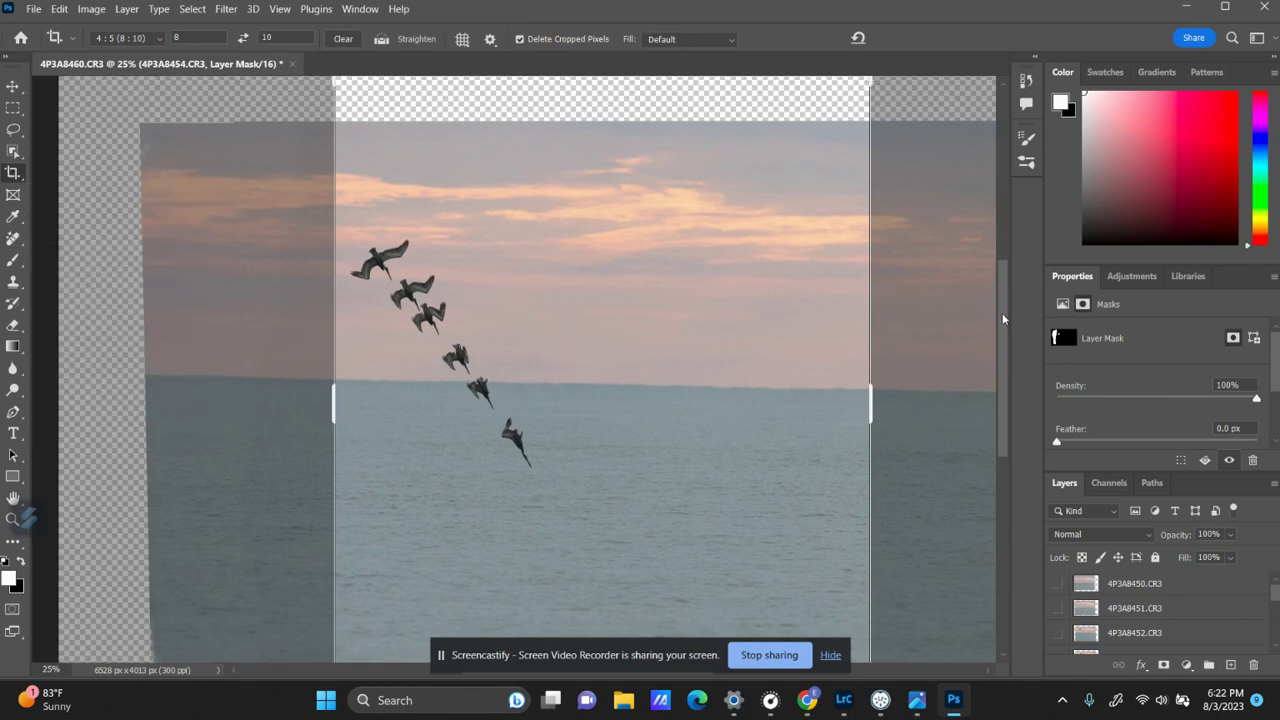
{"action": "left_click_drag", "start_coordinate": [1006, 316], "coordinate": [1004, 280]}
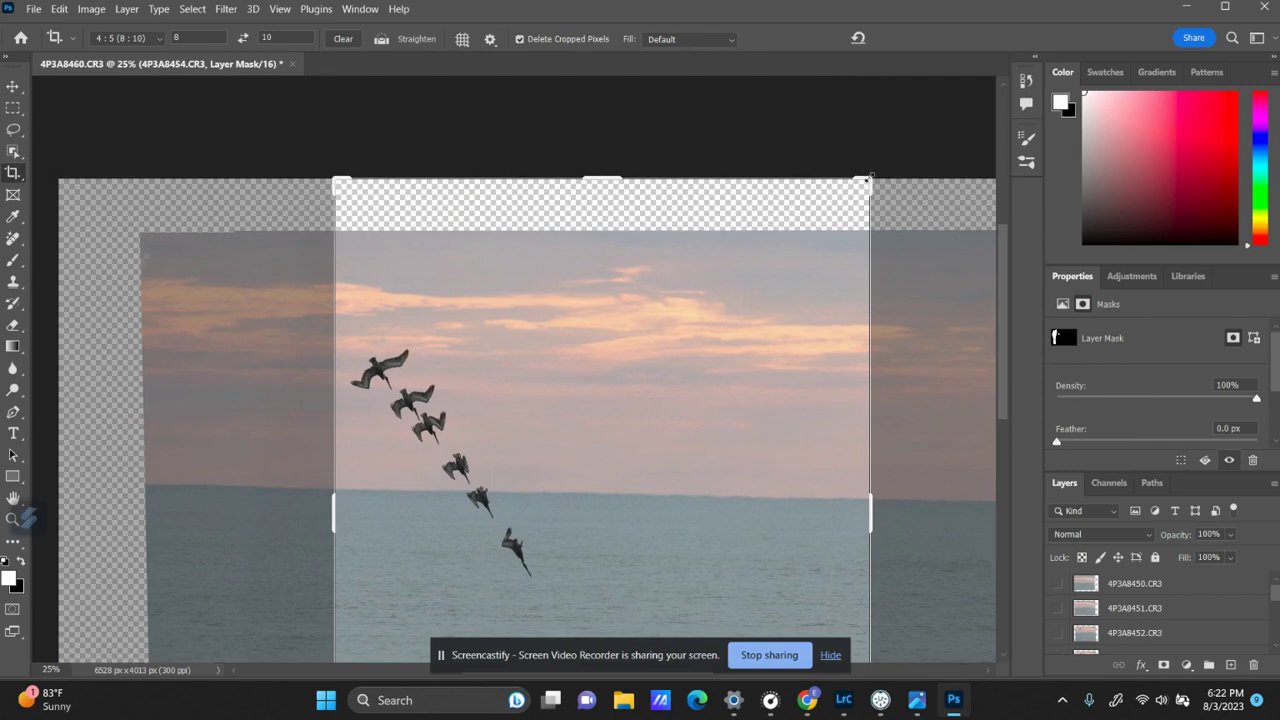
{"action": "left_click_drag", "start_coordinate": [866, 178], "coordinate": [697, 297]}
{"action": "left_click_drag", "start_coordinate": [598, 492], "coordinate": [626, 636]}
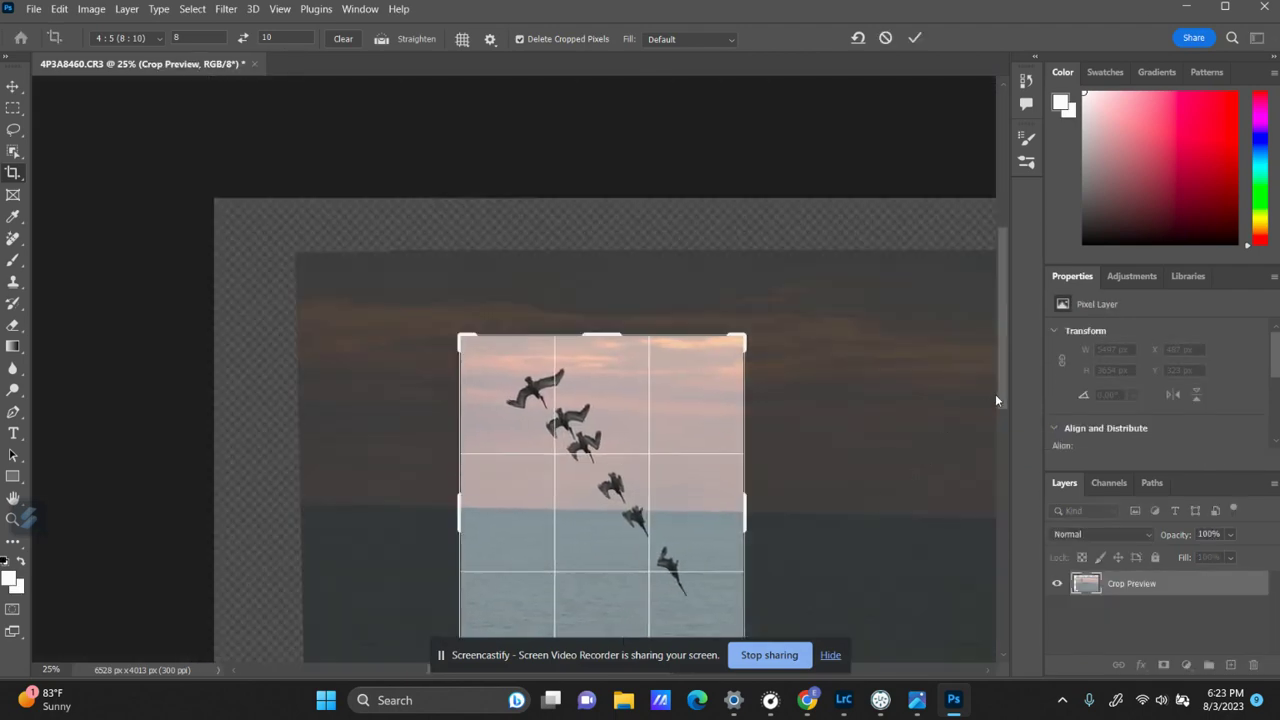
{"action": "left_click_drag", "start_coordinate": [1004, 394], "coordinate": [1007, 438]}
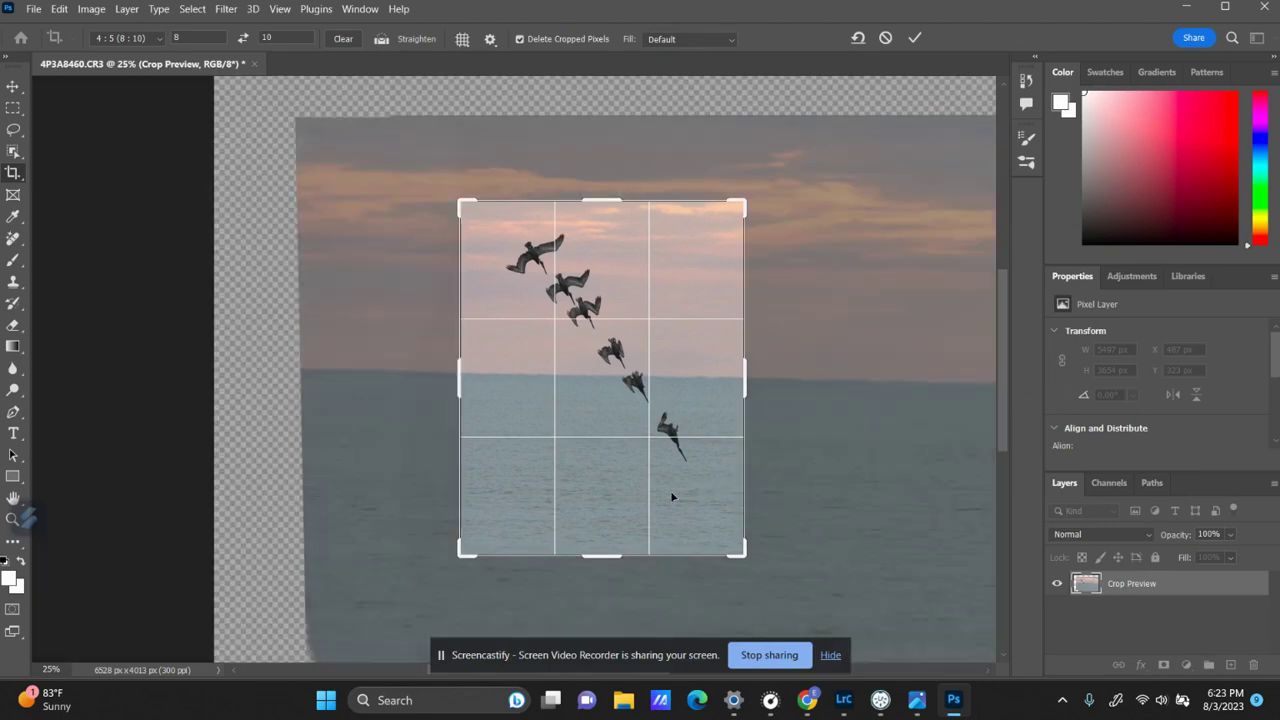
{"action": "left_click_drag", "start_coordinate": [672, 497], "coordinate": [662, 511]}
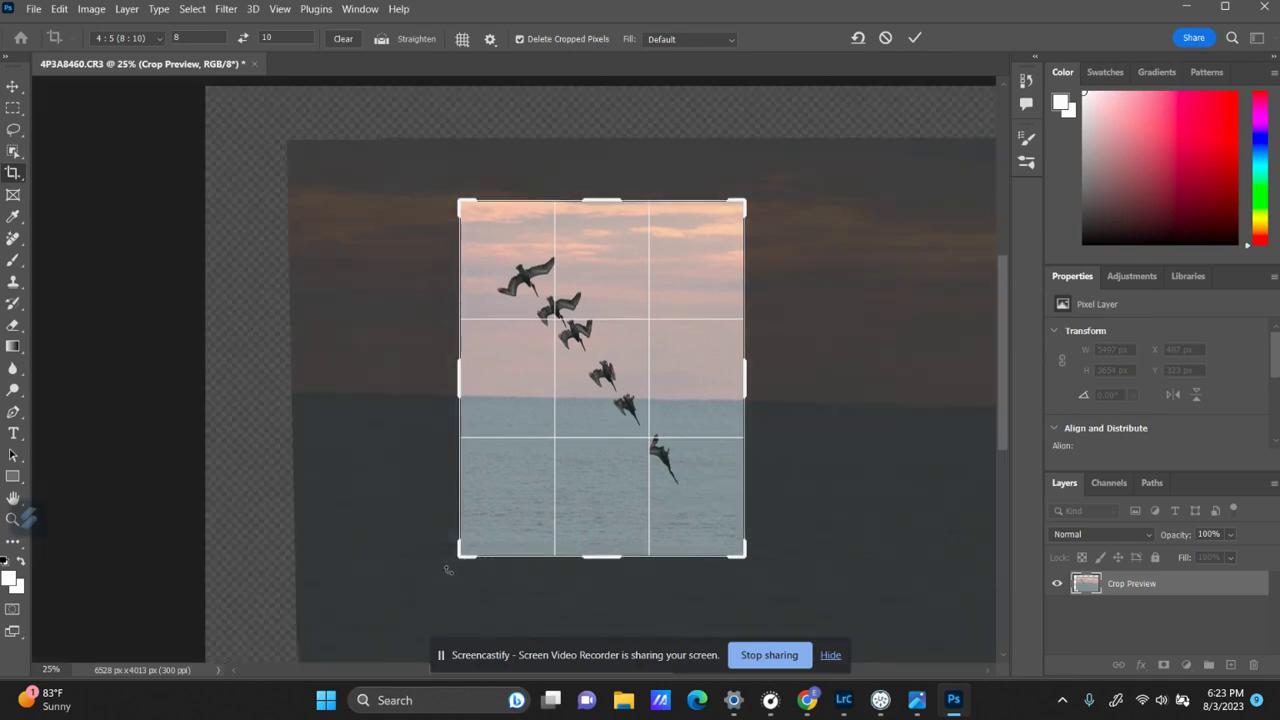
Rotate the image slightly within the crop to level the horizon, and apply the crop
{"action": "left_click_drag", "start_coordinate": [444, 570], "coordinate": [447, 575]}
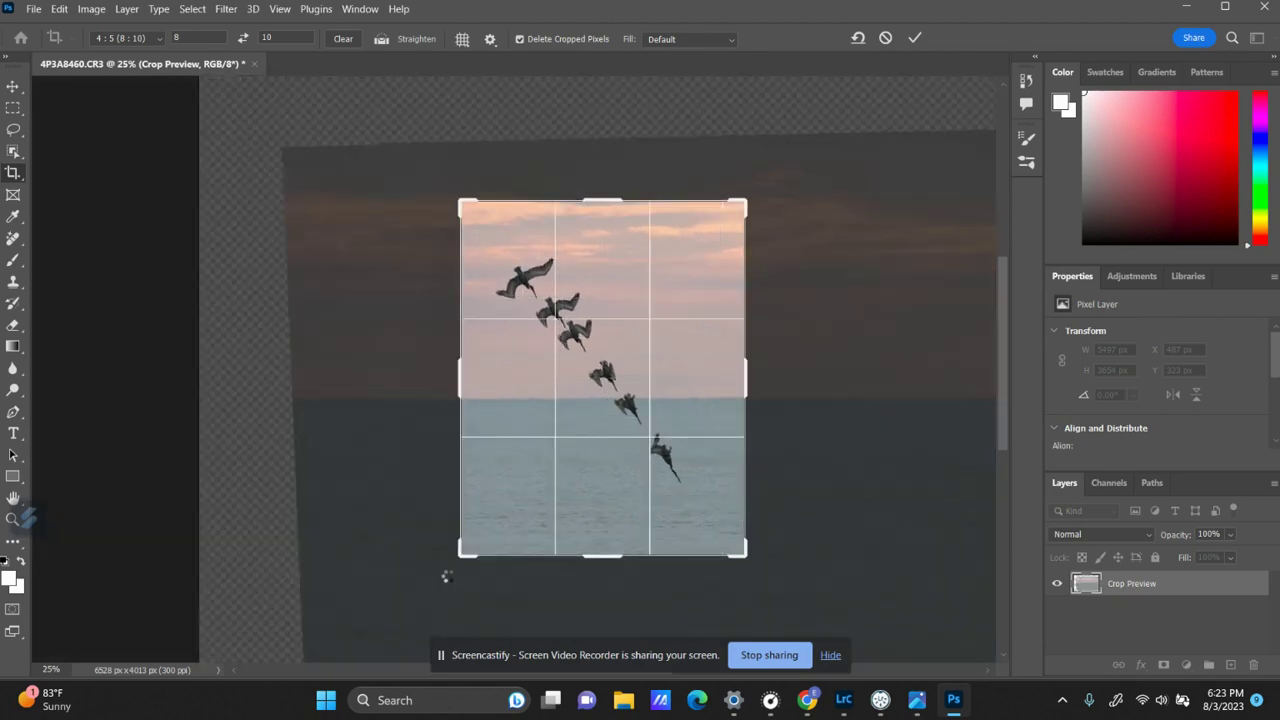
{"action": "key", "text": "Return"}
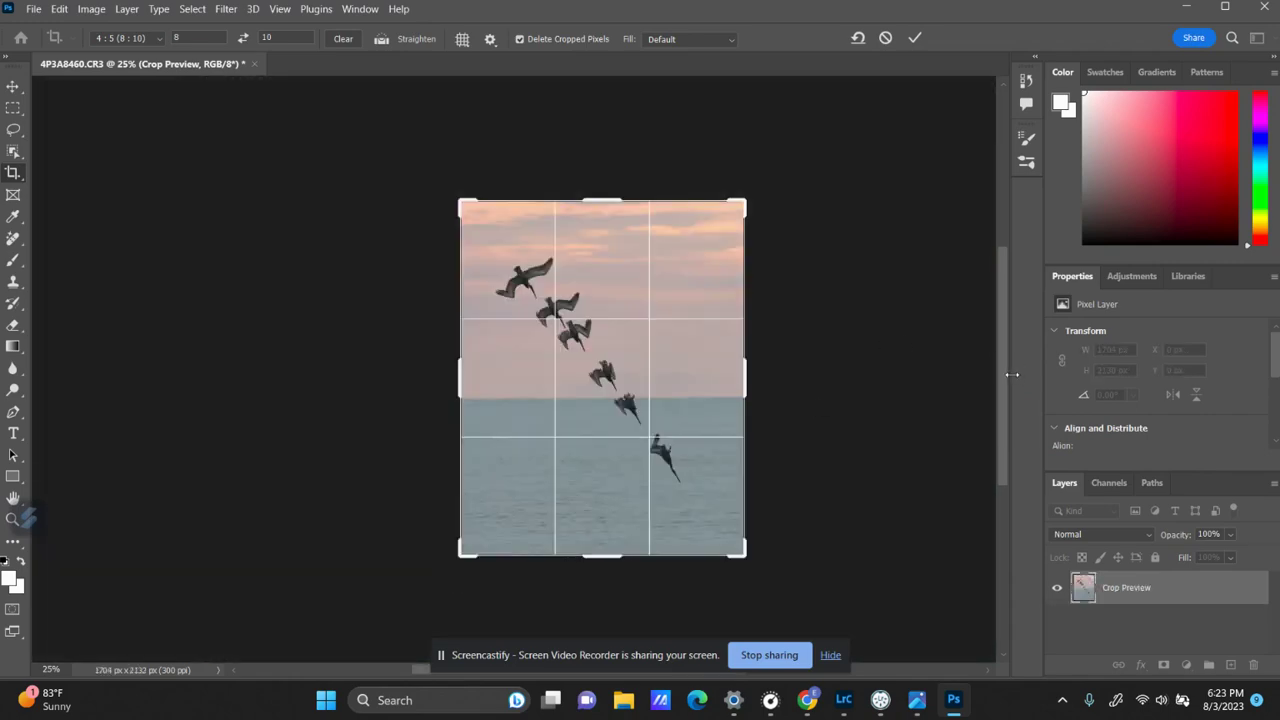
{"action": "left_click_drag", "start_coordinate": [1003, 382], "coordinate": [1002, 414]}
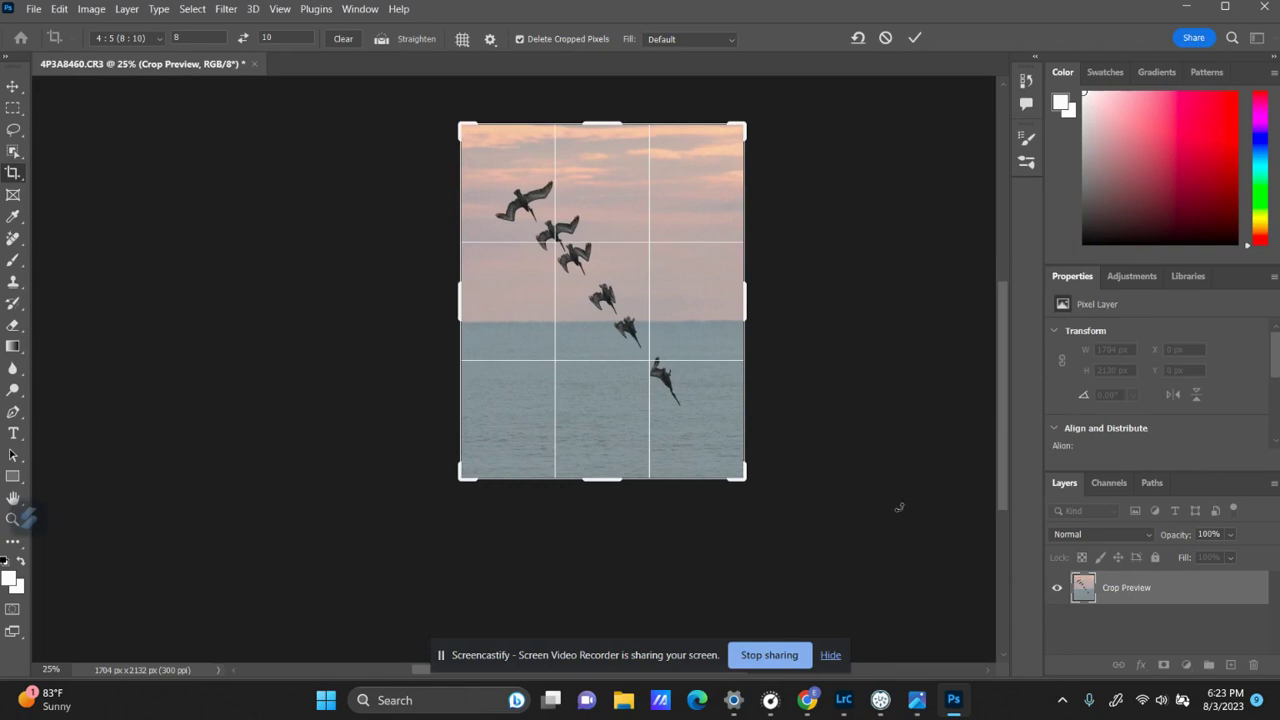
{"action": "left_click", "coordinate": [13, 86]}
{"action": "left_click", "coordinate": [373, 365]}
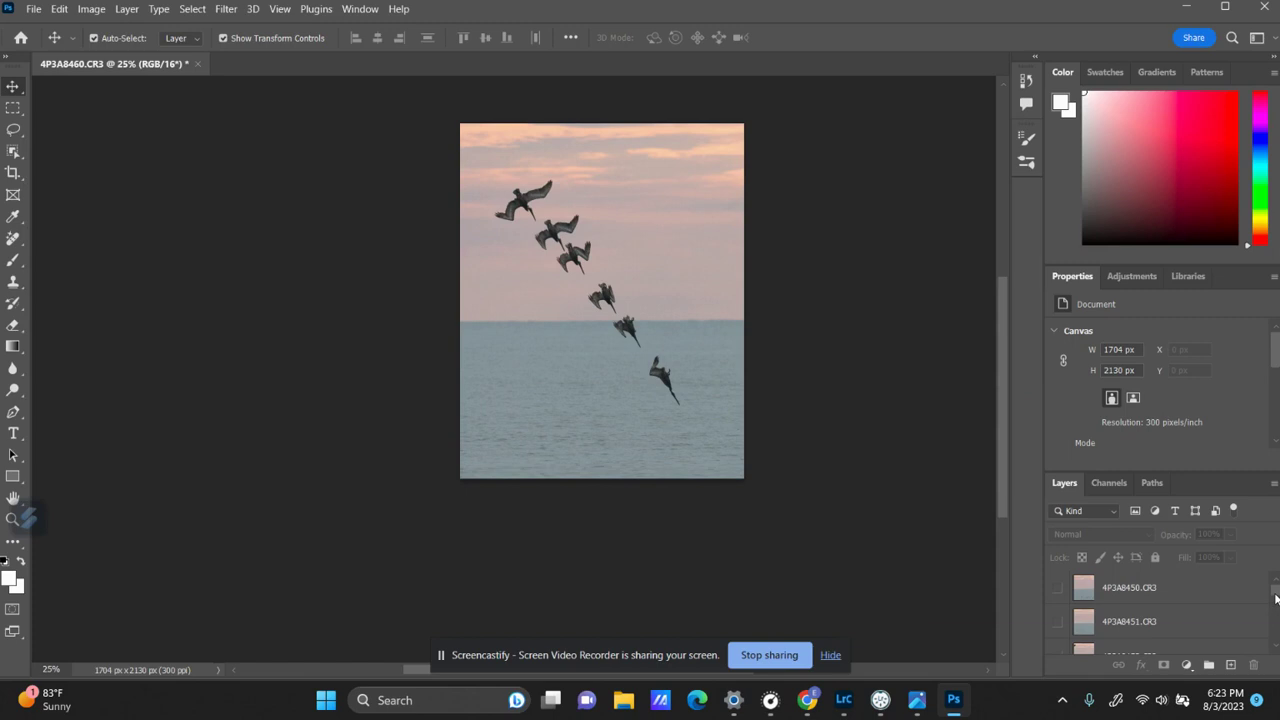
Select the visible layers 4P3A8454.CR3 to 4P3A8458.CR3 together with 4P3A8460.CR3 and merge them into one layer
{"action": "left_click_drag", "start_coordinate": [1275, 598], "coordinate": [1276, 643]}
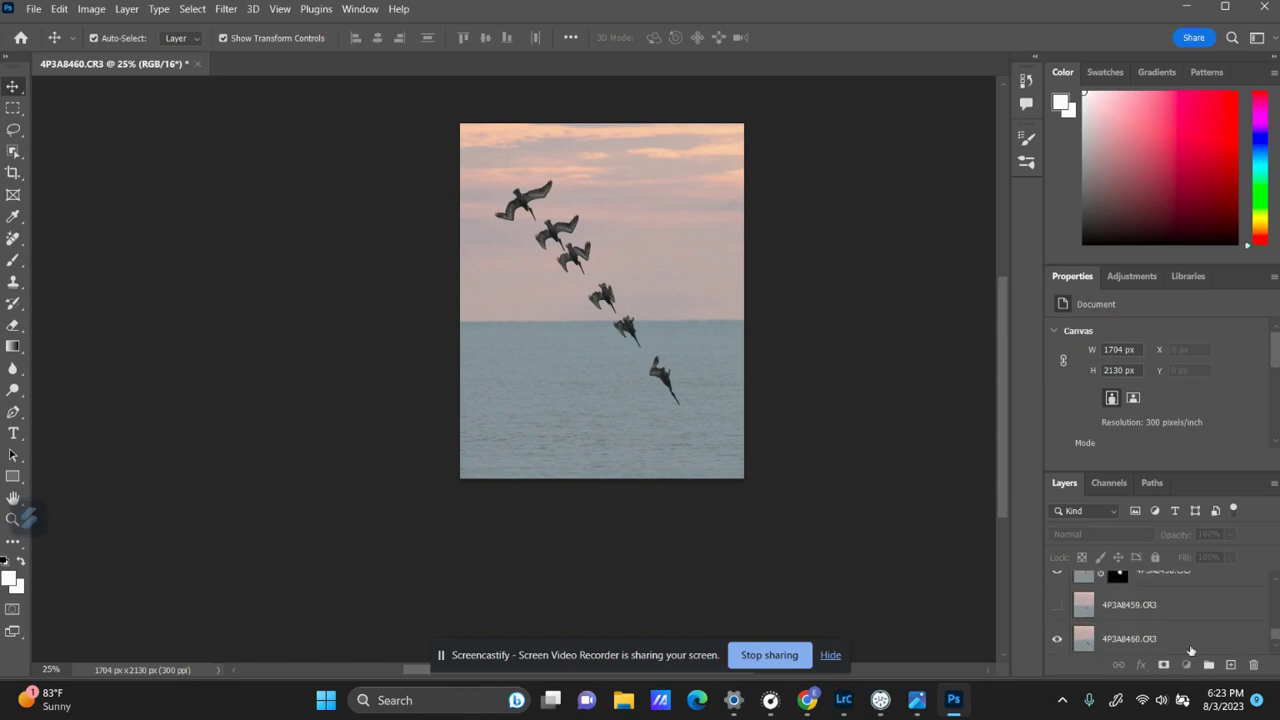
{"action": "left_click", "coordinate": [1201, 652]}
{"action": "key", "text": "ctrl"}
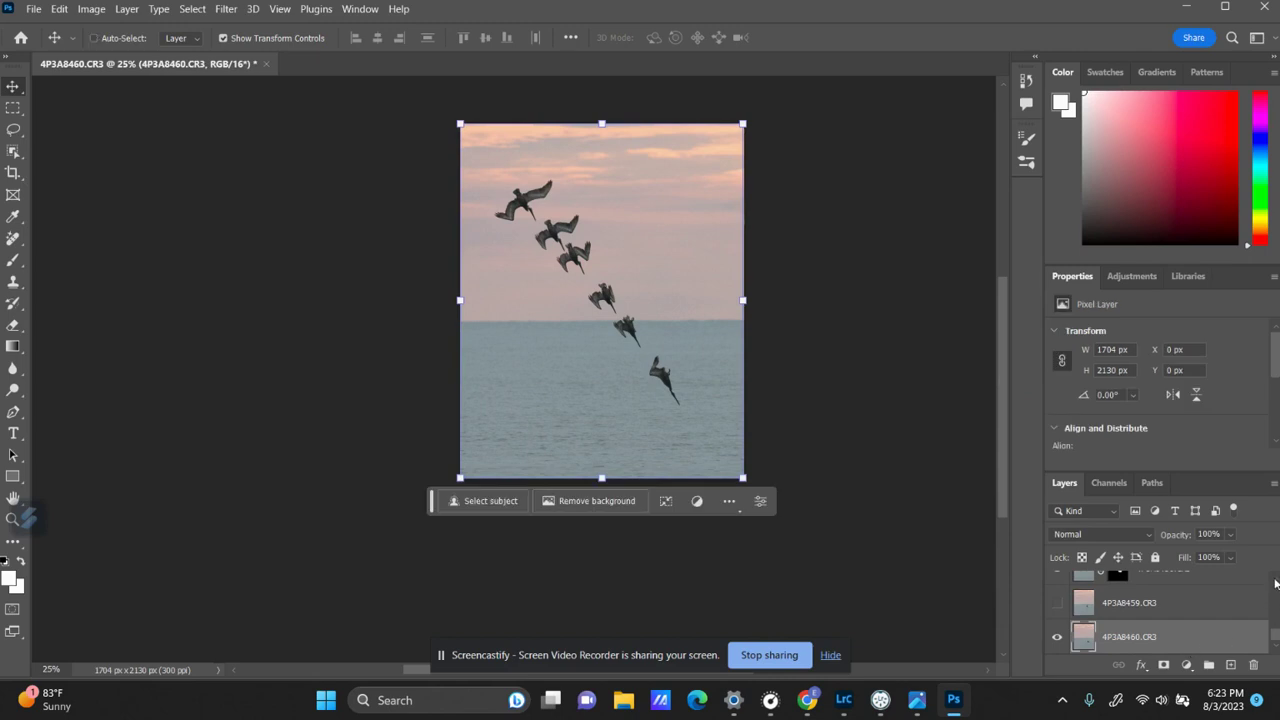
{"action": "scroll", "coordinate": [1276, 584], "scroll_direction": "up", "scroll_amount": 2}
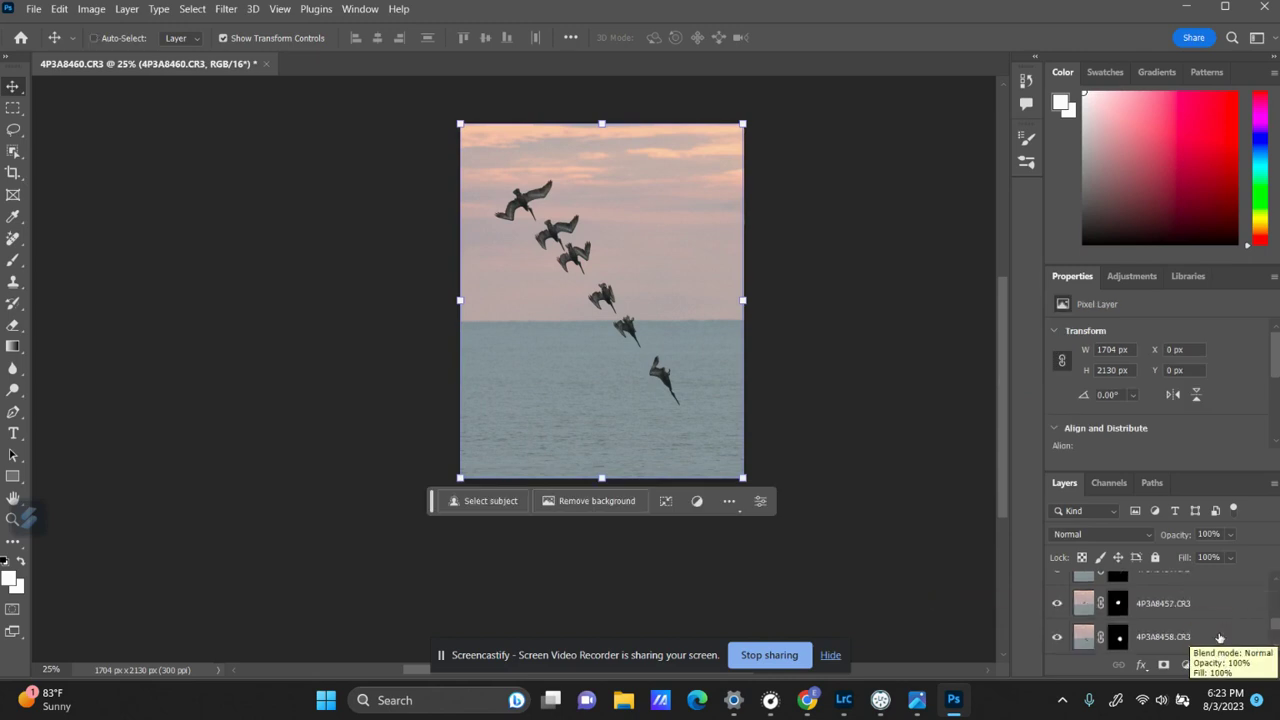
{"action": "left_click", "coordinate": [1204, 640], "text": "ctrl"}
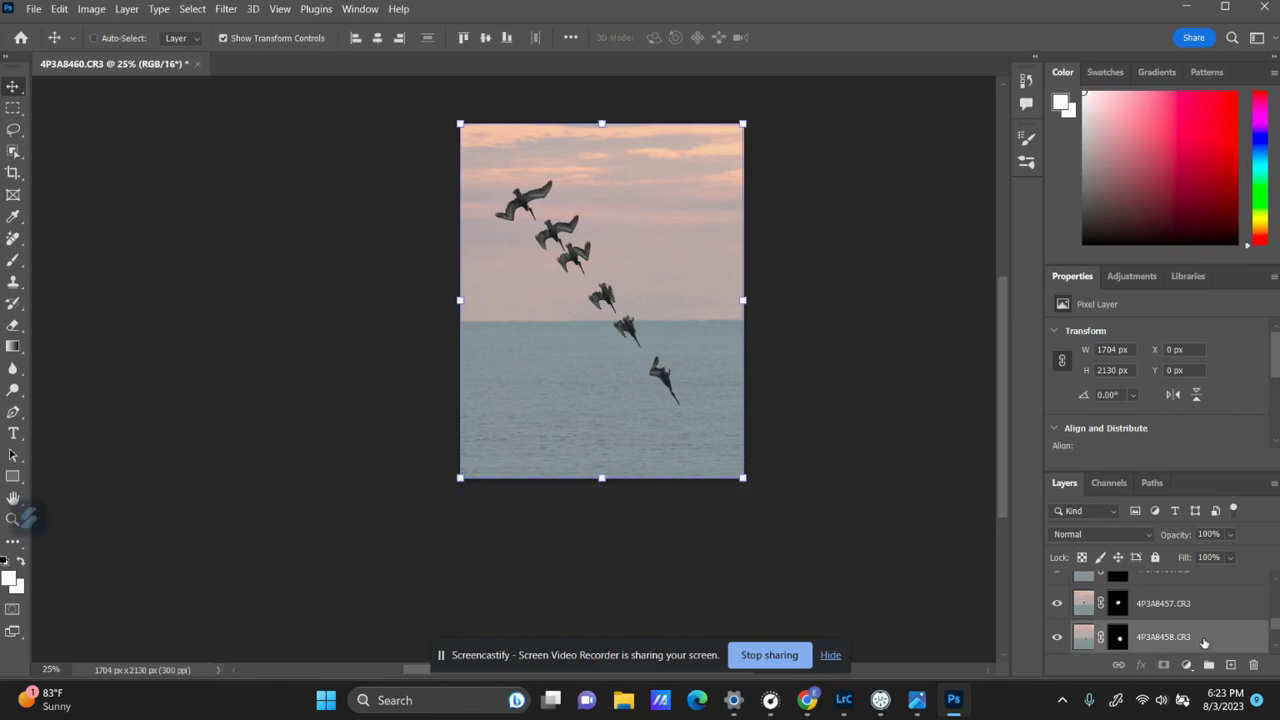
{"action": "left_click", "coordinate": [1207, 614], "text": "ctrl"}
{"action": "scroll", "coordinate": [1276, 588], "scroll_direction": "up", "scroll_amount": 2}
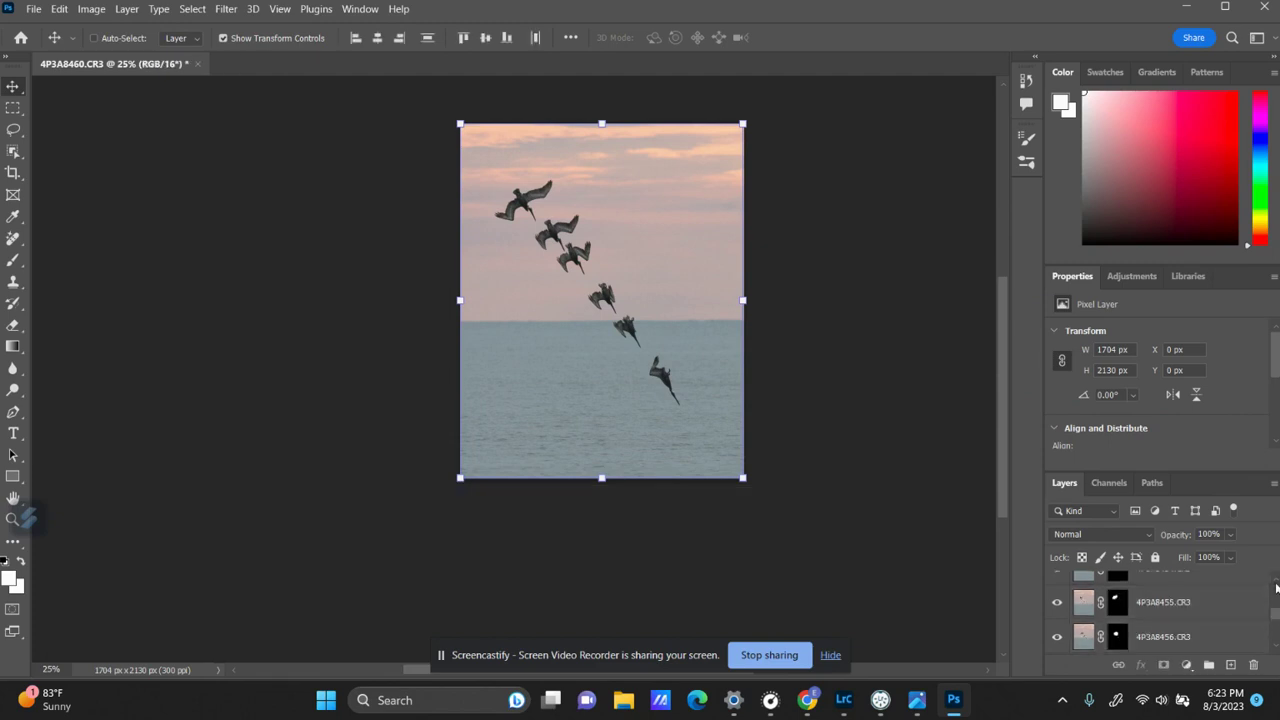
{"action": "left_click", "coordinate": [1207, 648], "text": "ctrl"}
{"action": "left_click", "coordinate": [1201, 620], "text": "ctrl"}
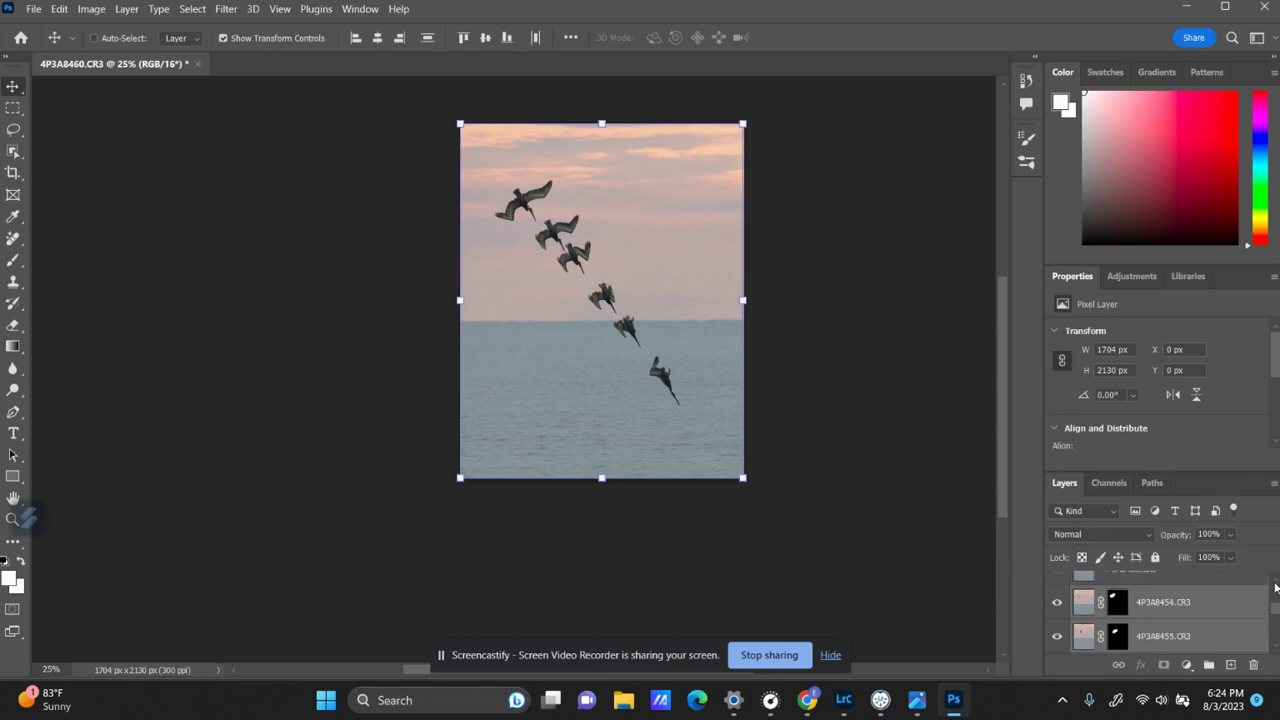
{"action": "scroll", "coordinate": [1277, 588], "scroll_direction": "up", "scroll_amount": 2}
{"action": "scroll", "coordinate": [1277, 615], "scroll_direction": "down", "scroll_amount": 2}
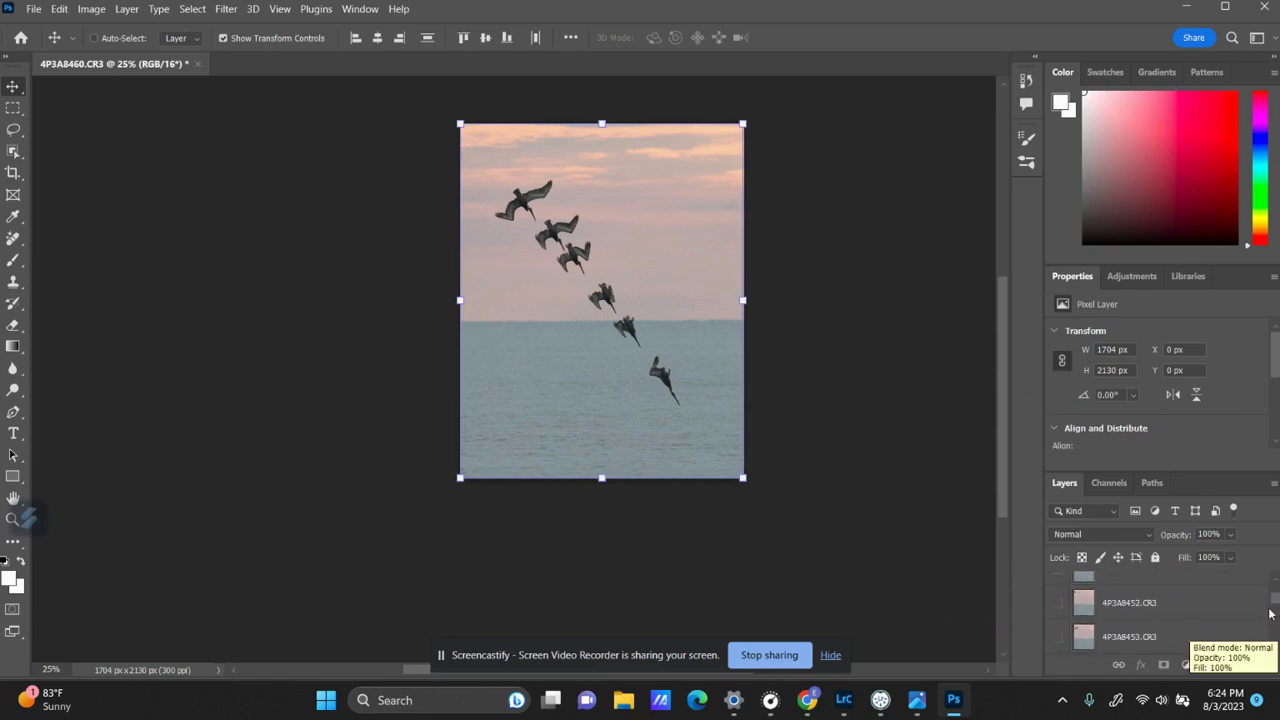
{"action": "left_click_drag", "start_coordinate": [1276, 620], "coordinate": [1276, 640]}
{"action": "scroll", "coordinate": [1208, 609], "scroll_direction": "up", "scroll_amount": 3}
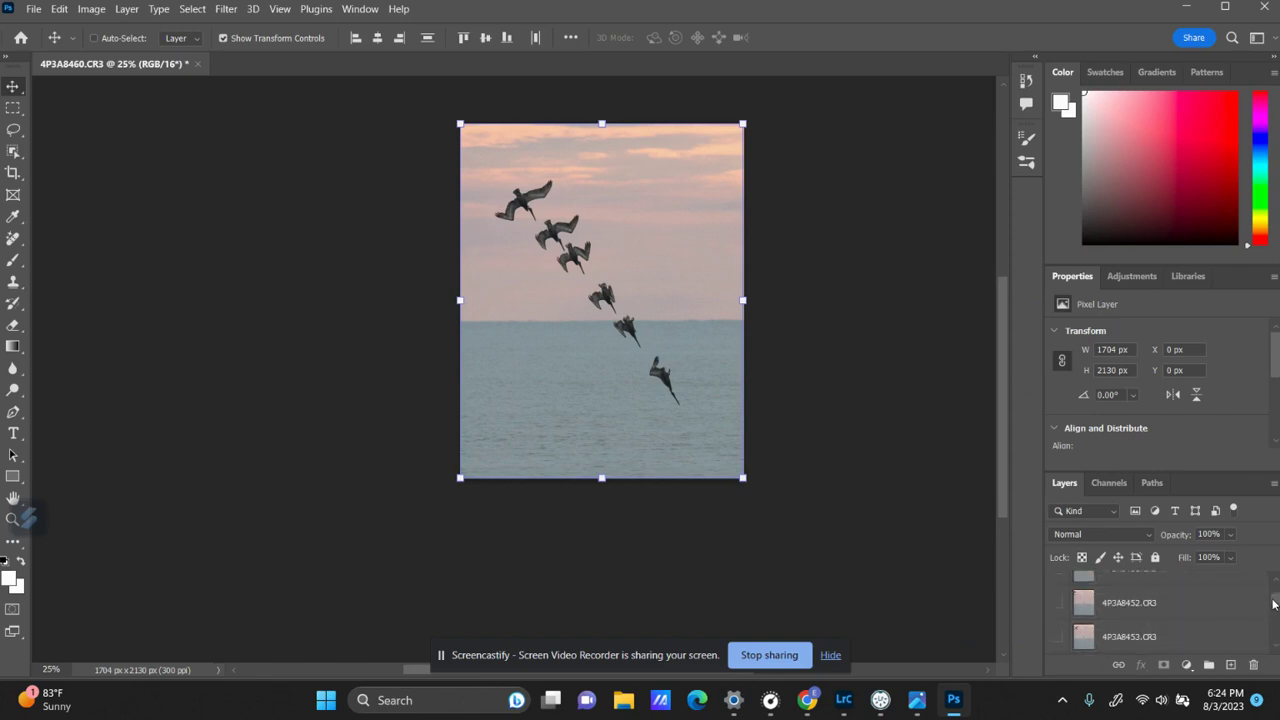
{"action": "key", "text": "ctrl"}
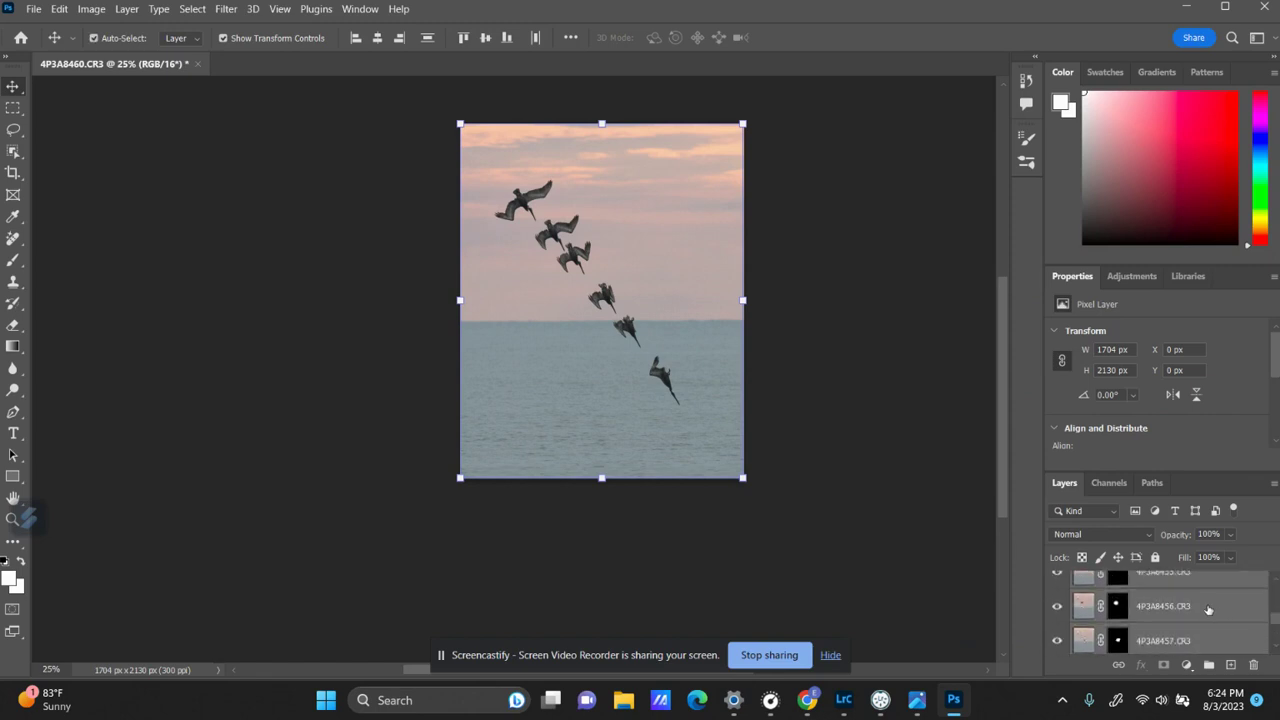
{"action": "right_click", "coordinate": [1208, 609]}
{"action": "left_click", "coordinate": [1143, 532]}
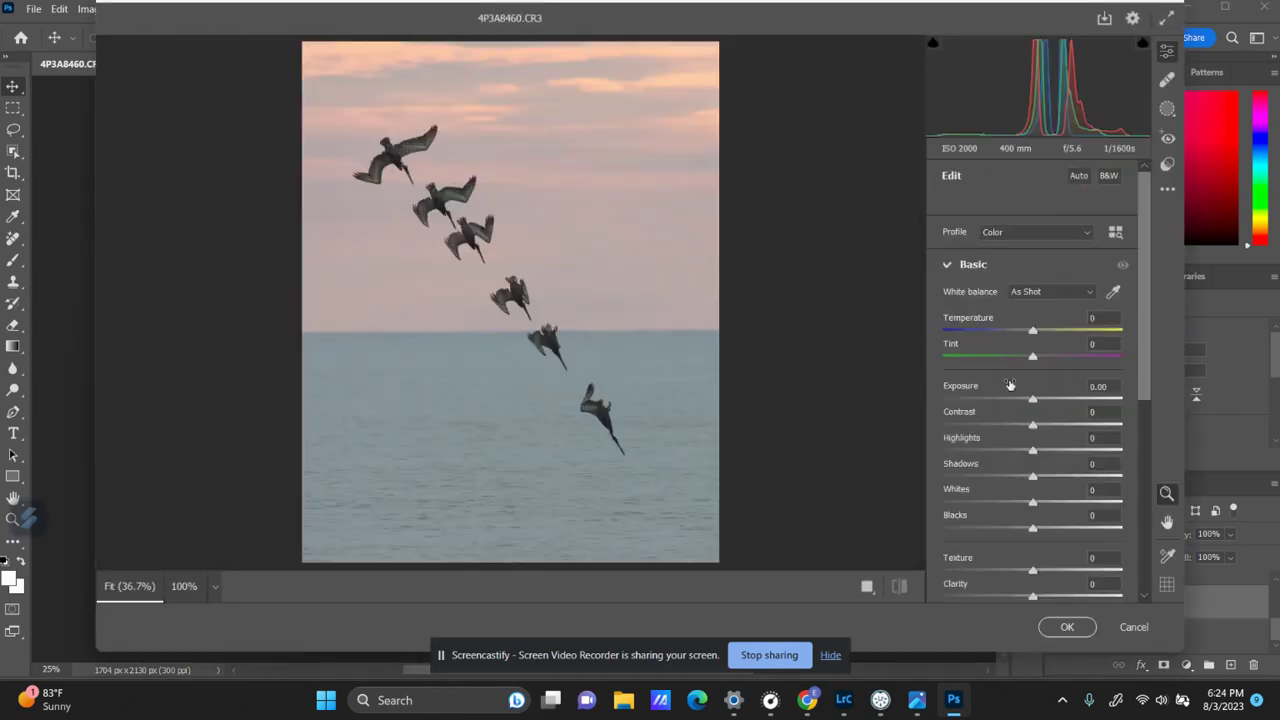
Apply the Camera Raw Filter to the merged pelican layer with Exposure +0.10 and Shadows +8
{"action": "left_click_drag", "start_coordinate": [1033, 401], "coordinate": [1034, 401]}
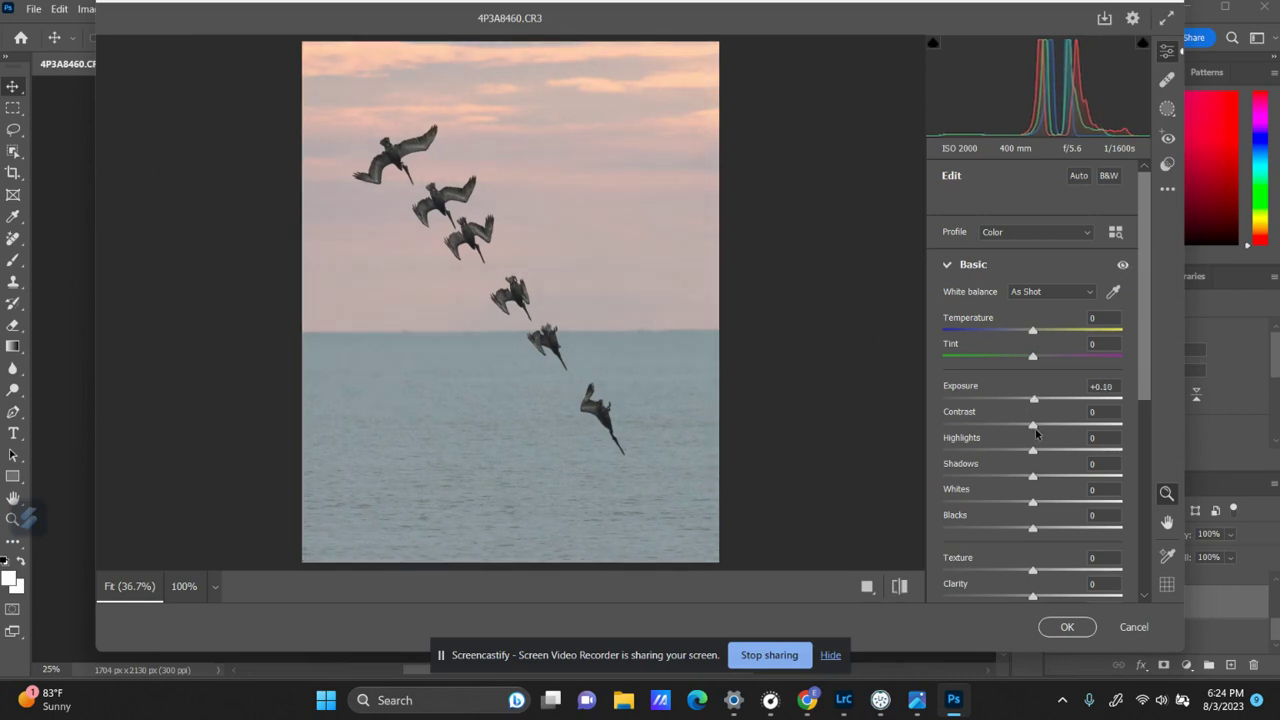
{"action": "left_click", "coordinate": [1039, 478]}
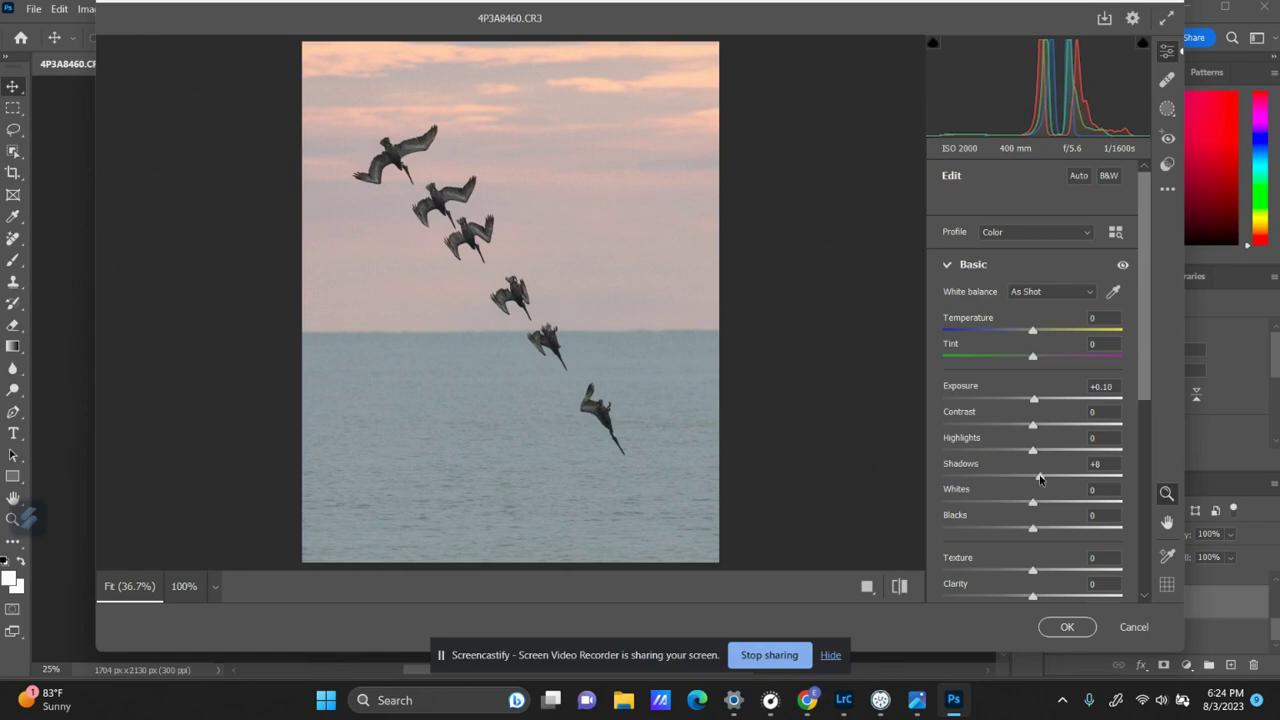
{"action": "left_click", "coordinate": [1066, 626]}
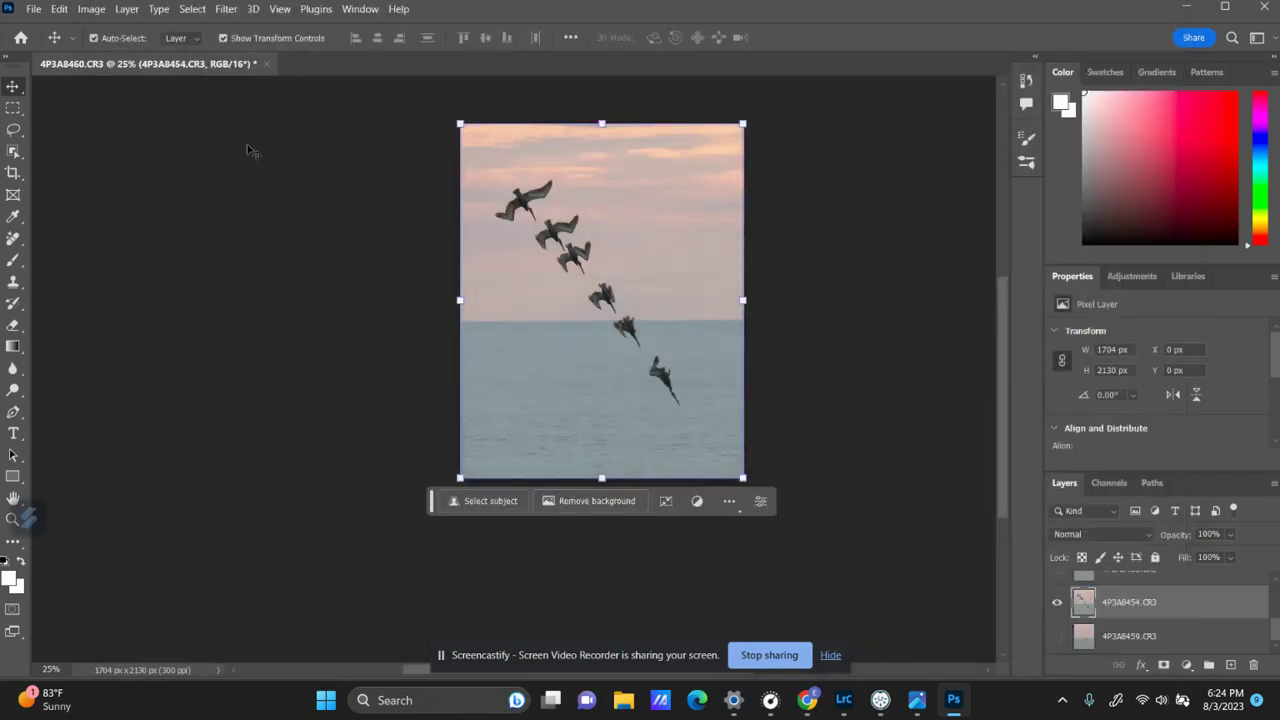
Save a JPEG copy of the image named PelicanSequence4 in the Florida23 folder at quality 12 (Maximum), Baseline ("Standard")
{"action": "left_click", "coordinate": [42, 12]}
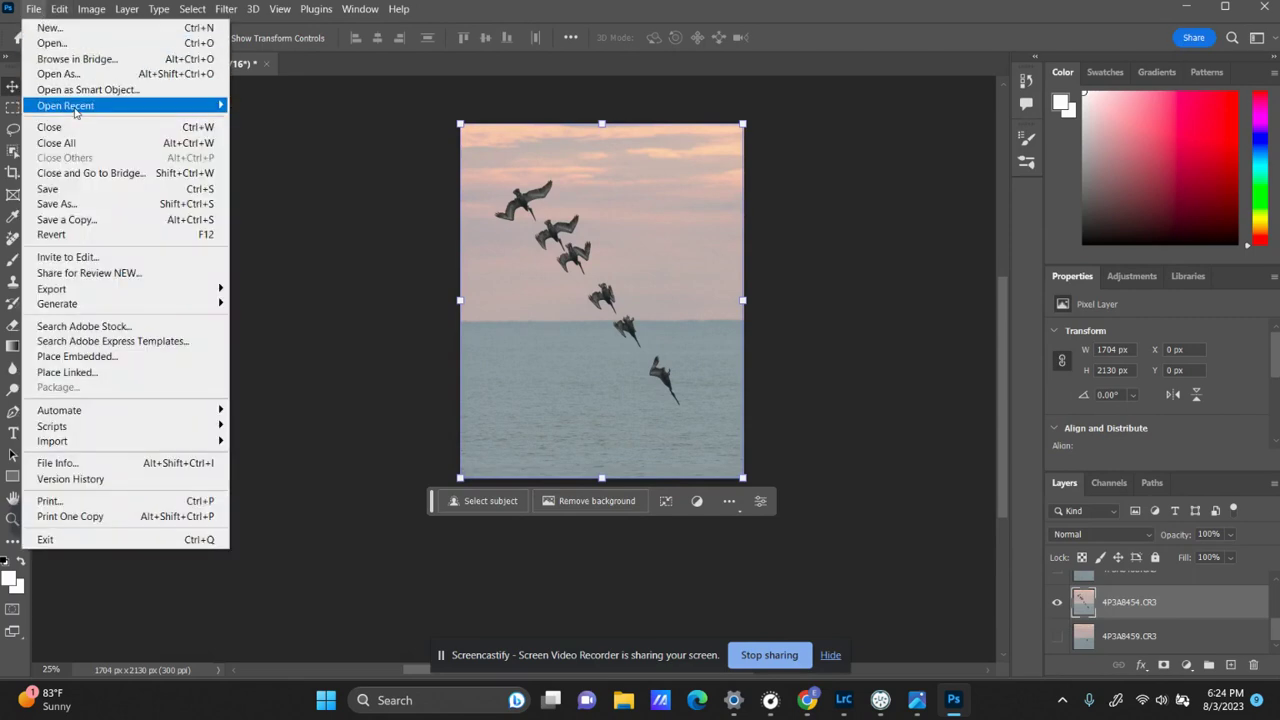
{"action": "left_click", "coordinate": [97, 220]}
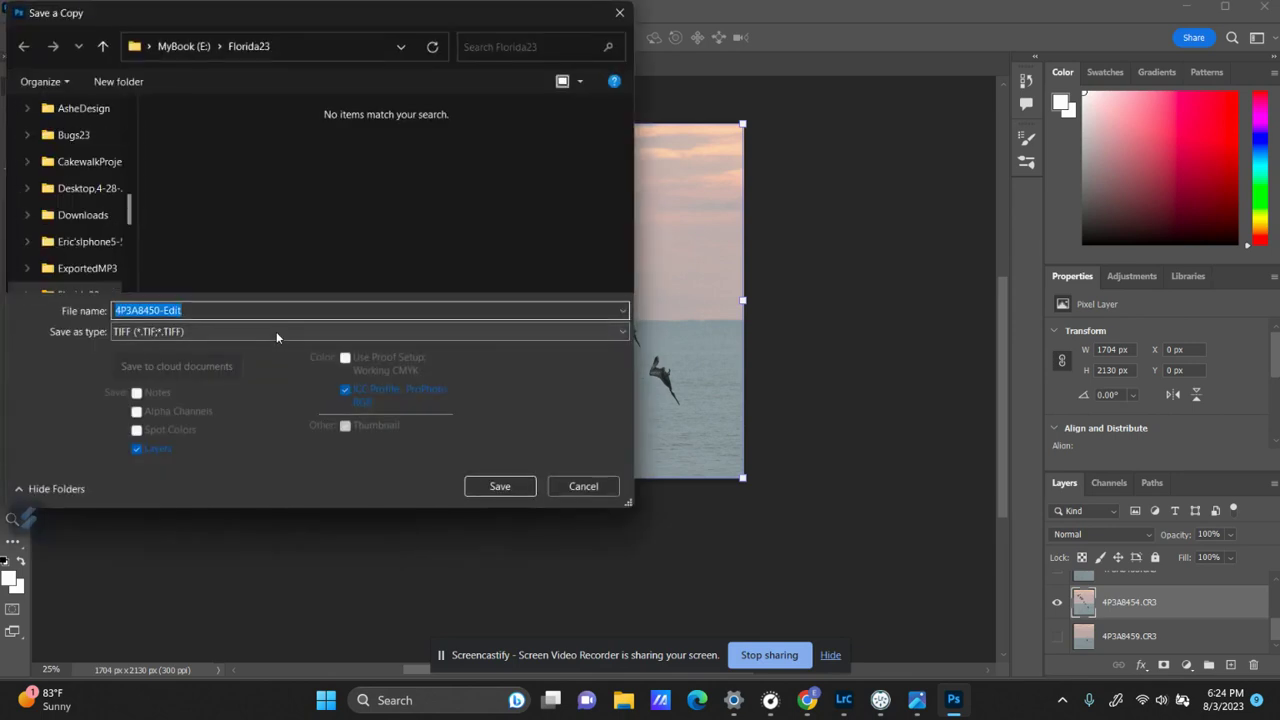
{"action": "left_click", "coordinate": [274, 329]}
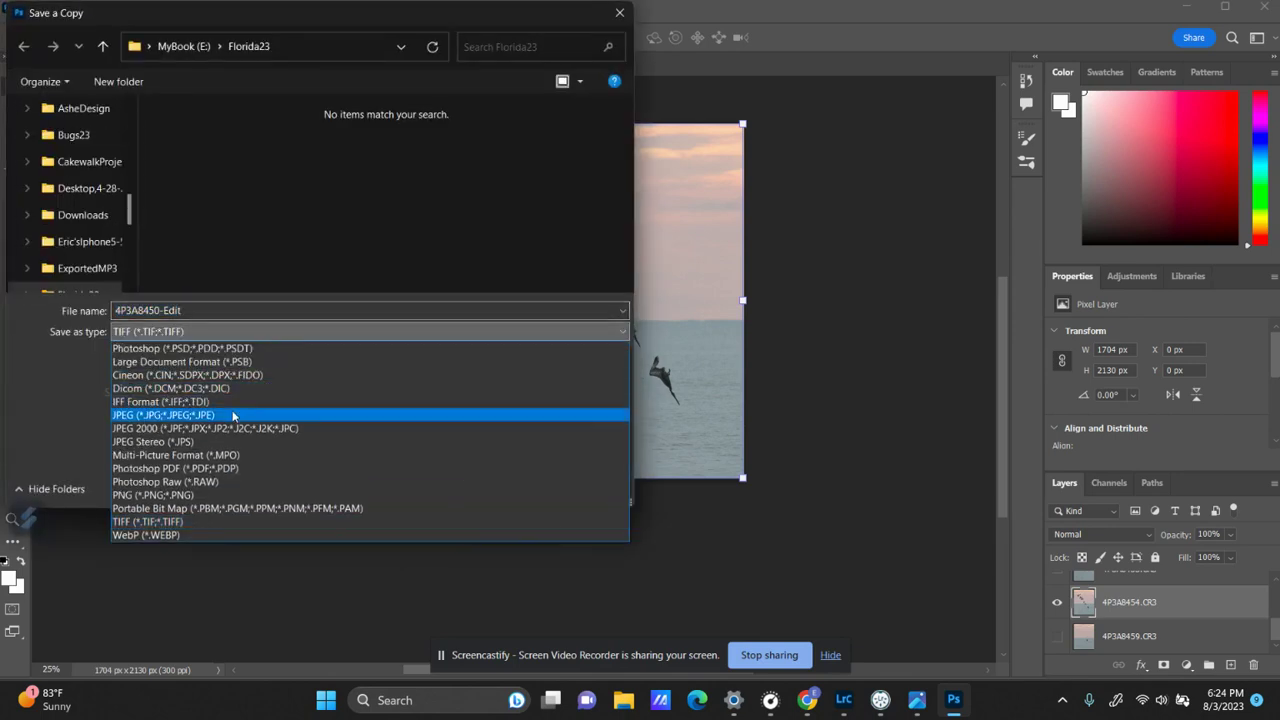
{"action": "left_click", "coordinate": [233, 415]}
{"action": "left_click", "coordinate": [220, 310]}
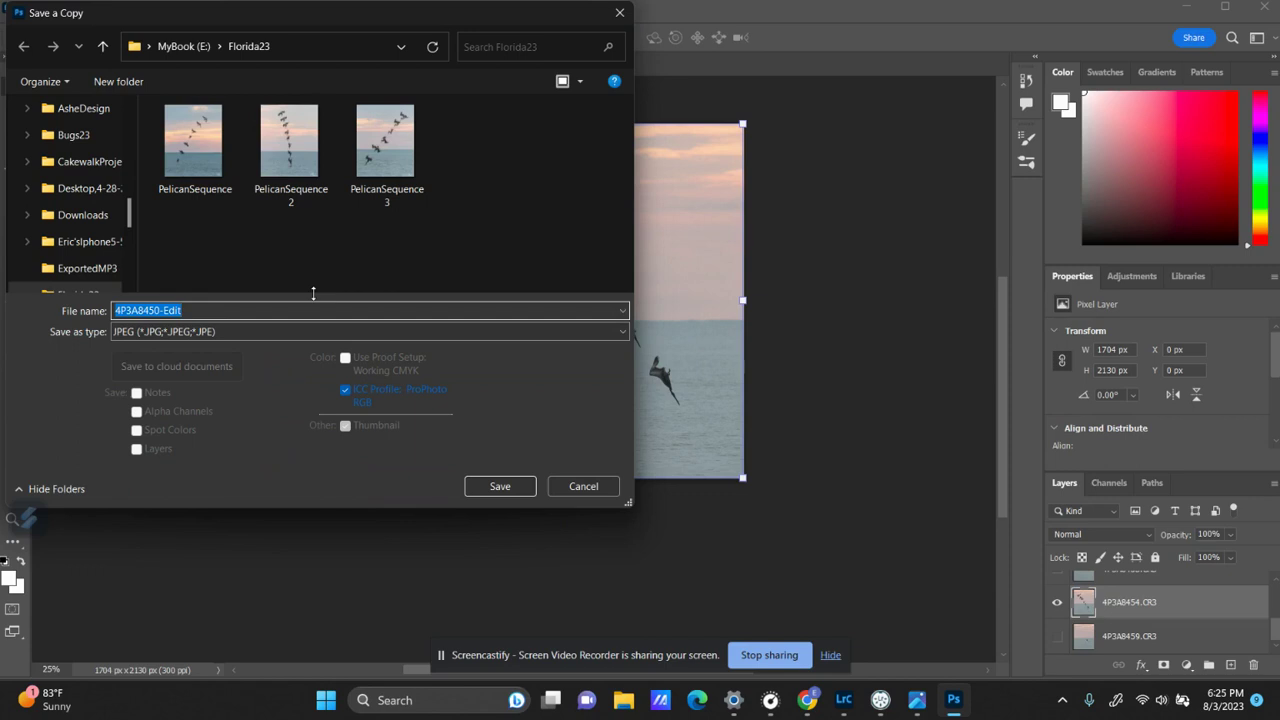
{"action": "type", "text": "Pelica"}
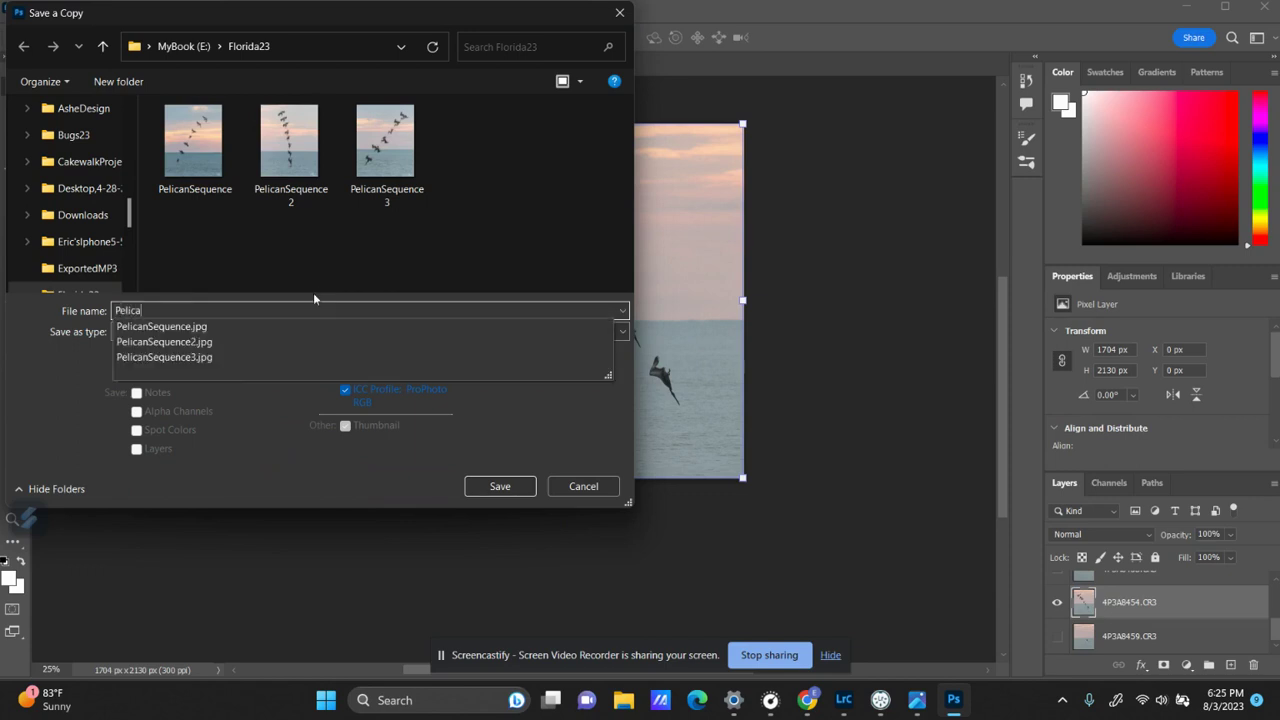
{"action": "type", "text": "nSequence4"}
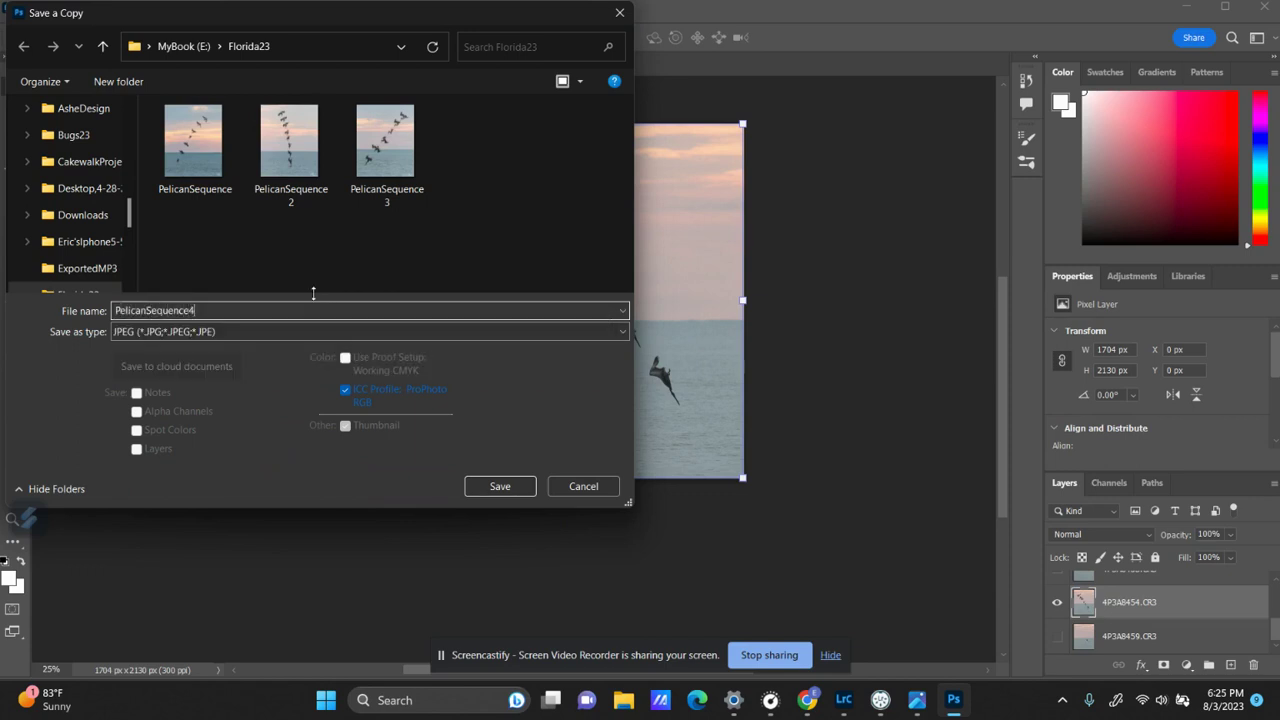
{"action": "key", "text": "Return"}
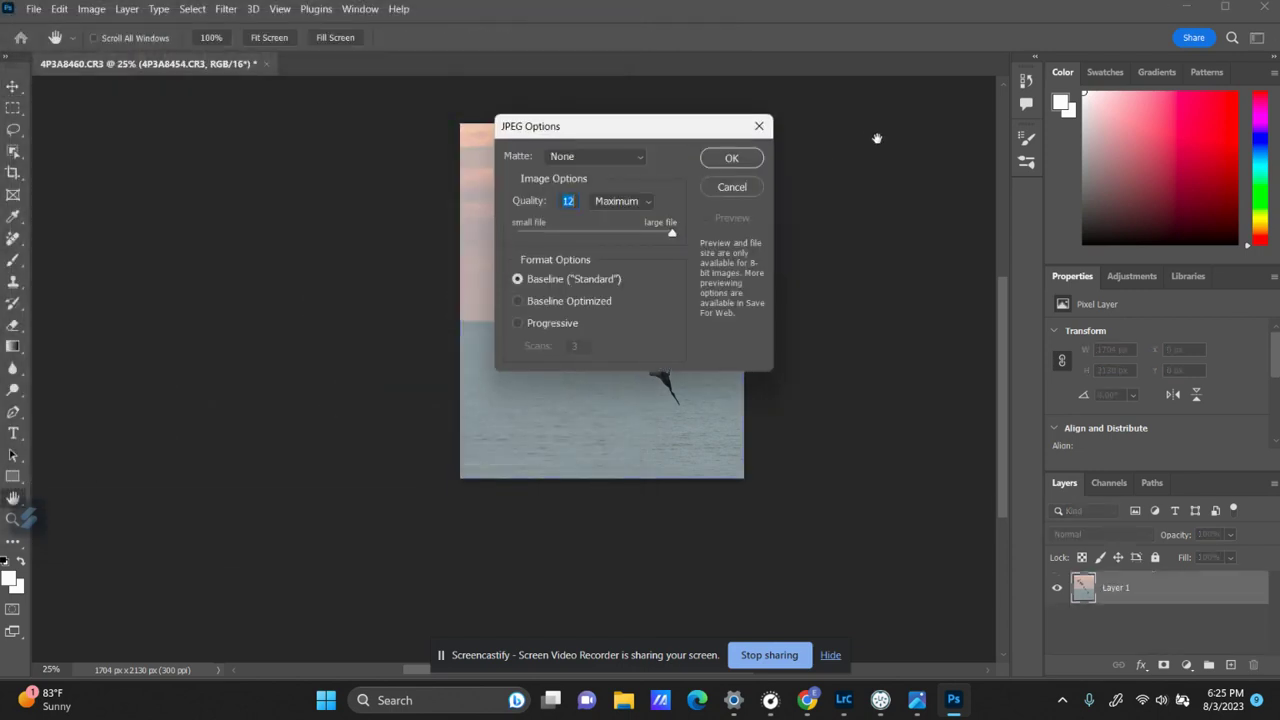
{"action": "left_click", "coordinate": [745, 155]}
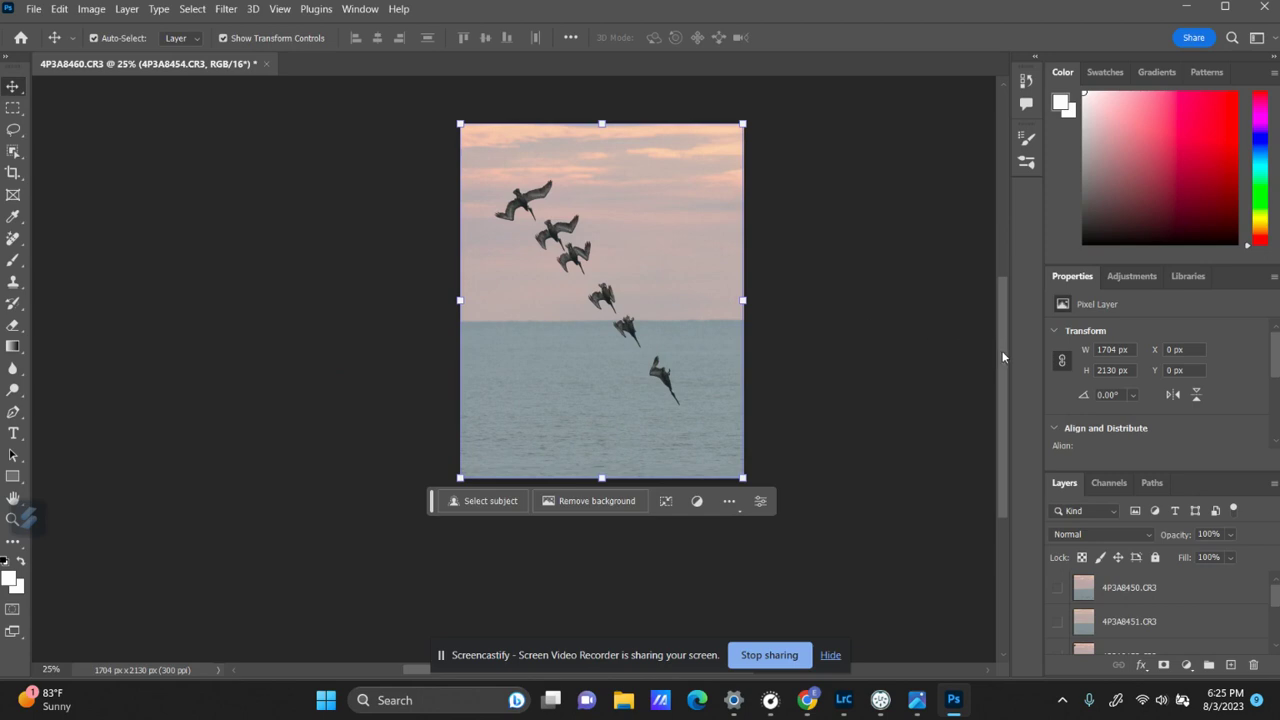
{"action": "mouse_move", "coordinate": [1001, 354]}
{"action": "left_mouse_down"}
{"action": "mouse_move", "coordinate": [996, 397]}
{"action": "mouse_move", "coordinate": [1001, 334]}
{"action": "left_mouse_up"}
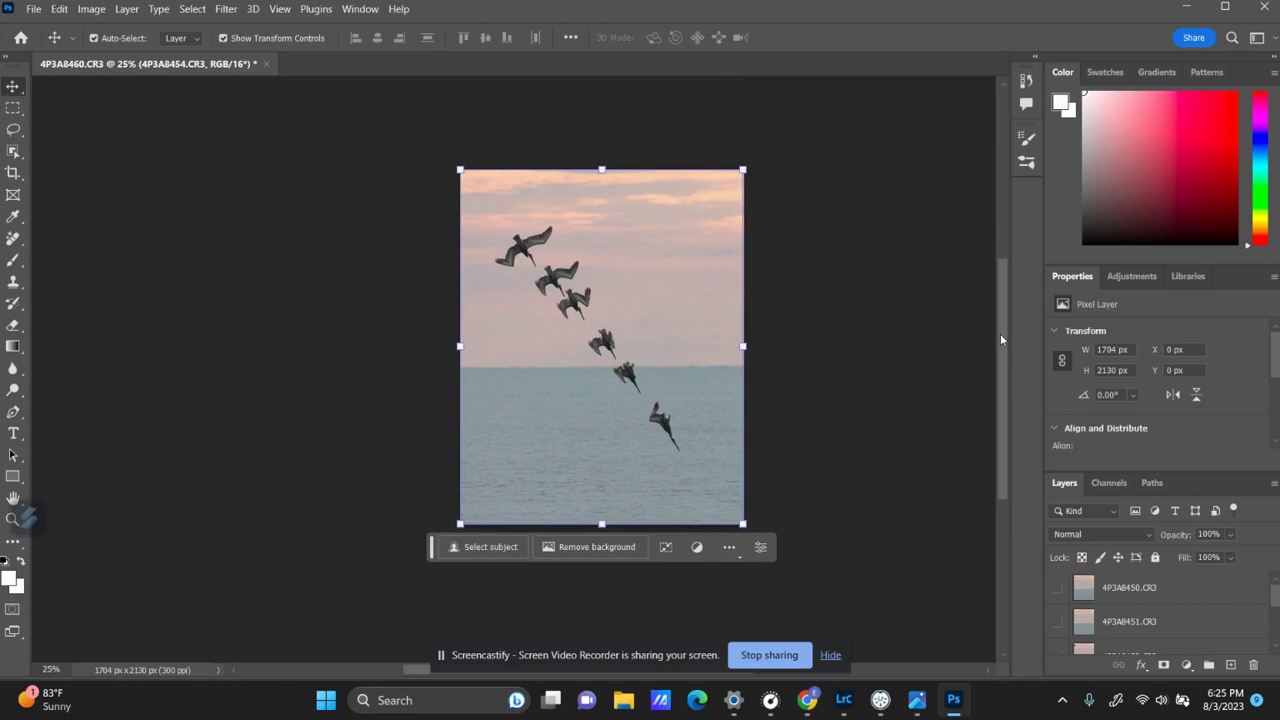